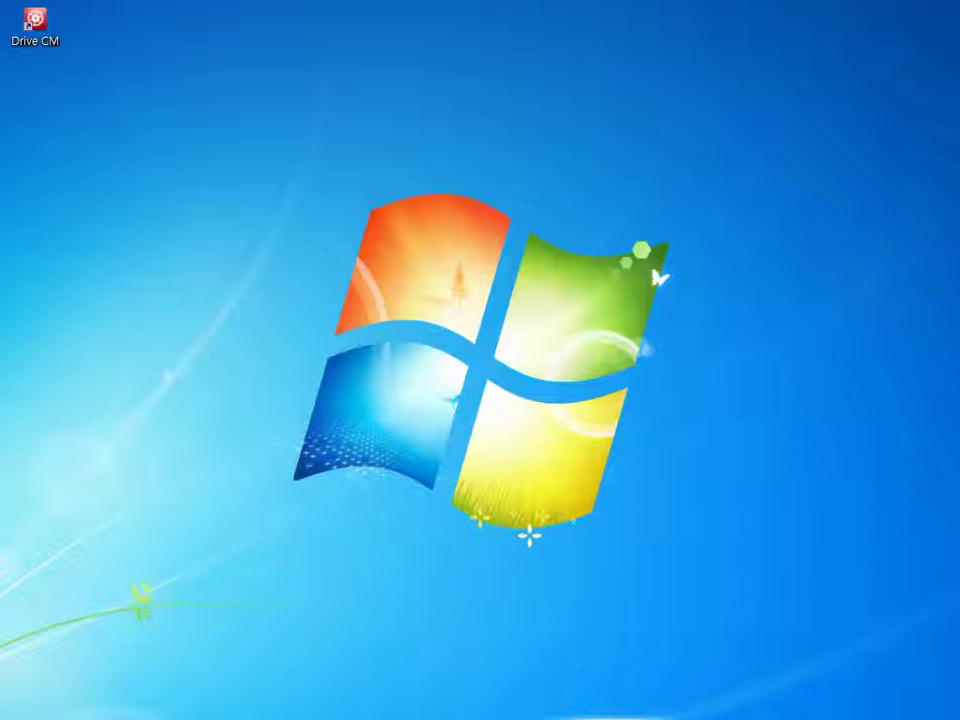
Launch the LIVE-I.C.E_L7_r2.7 software from its desktop shortcut
drag(96, 323, 40, 105)
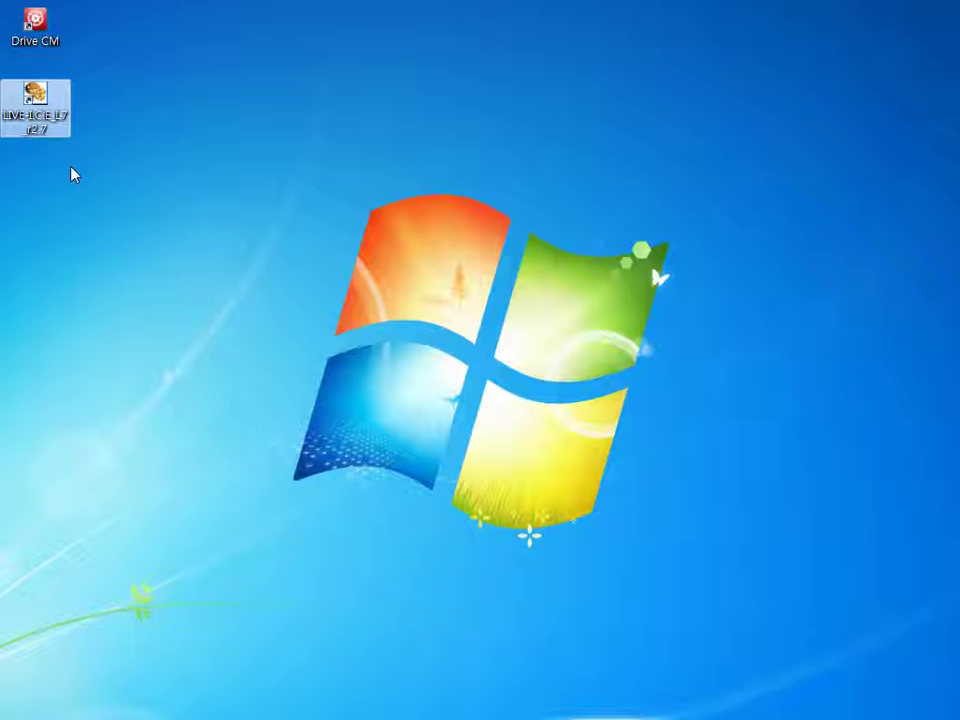
click(176, 217)
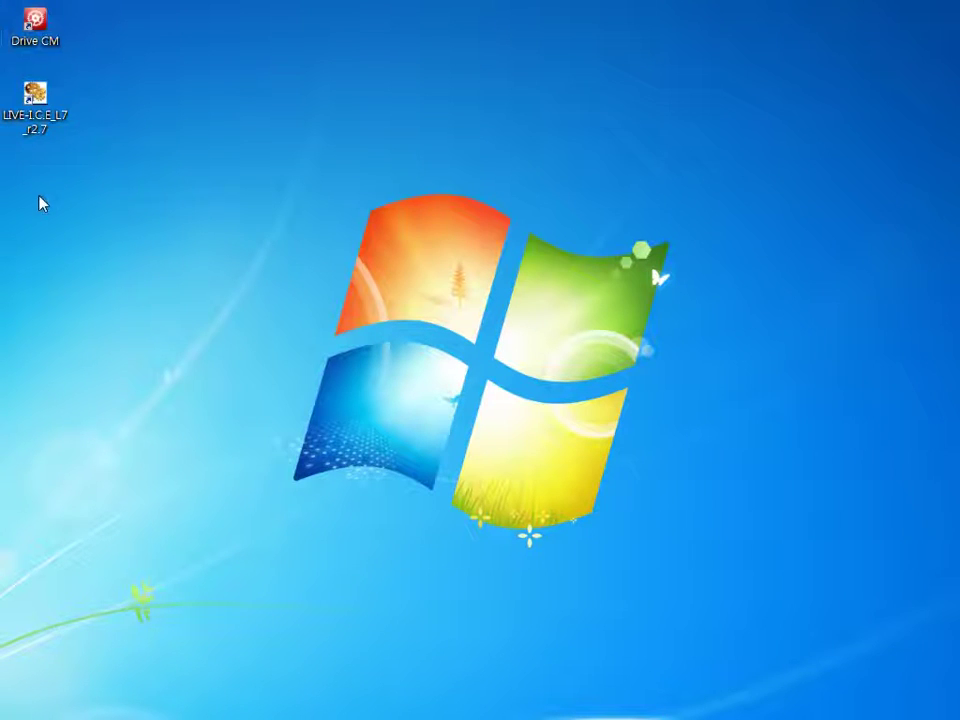
double_click(40, 118)
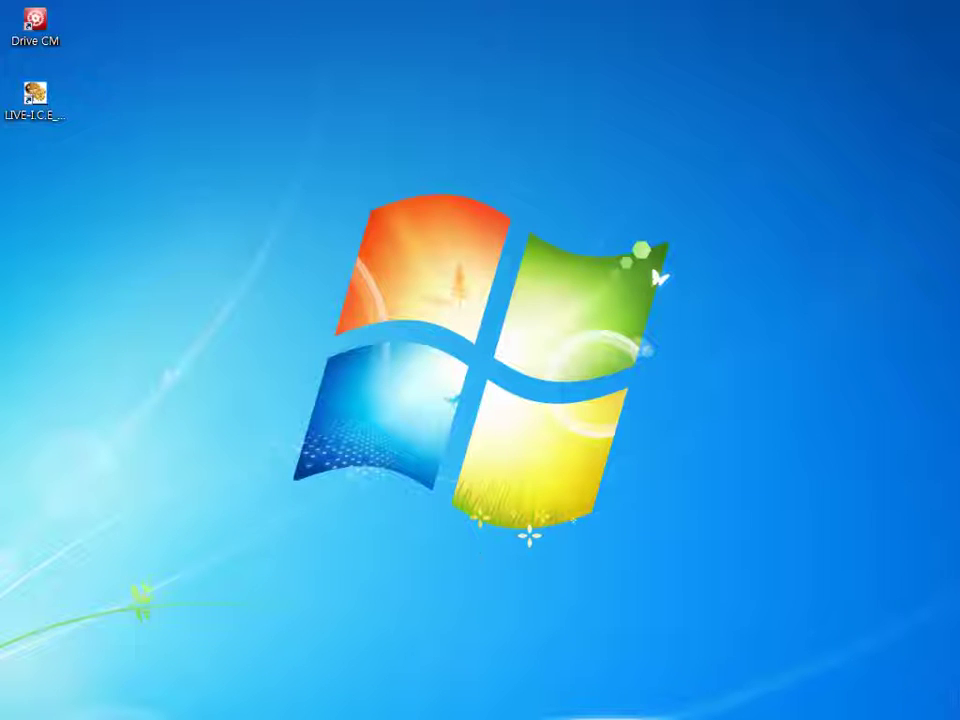
drag(60, 399, 276, 264)
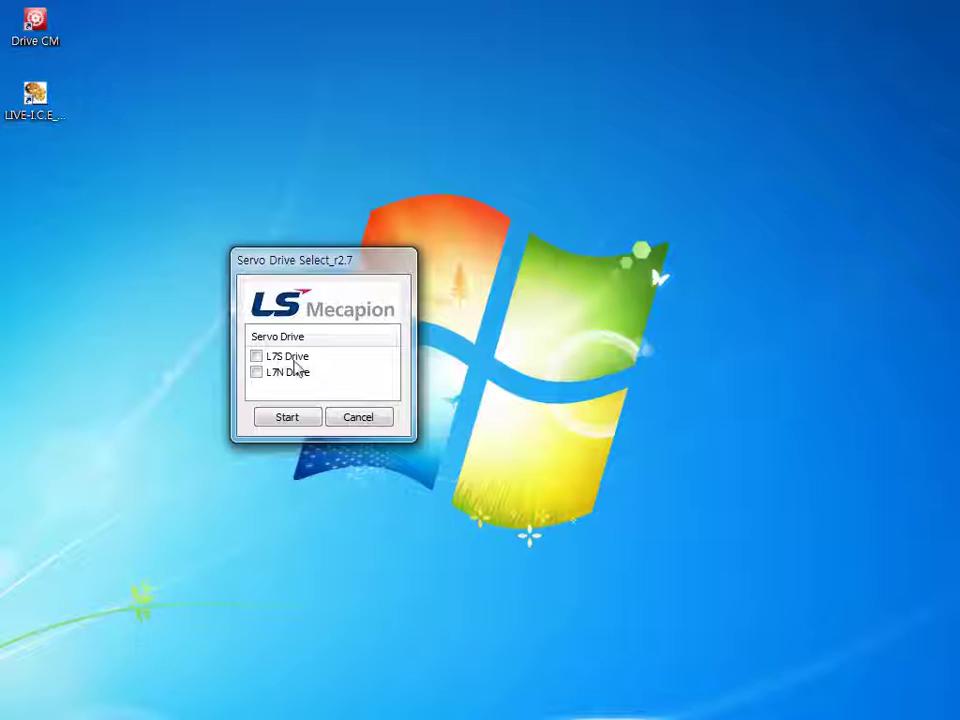
Start the software for the L7S Drive and maximize its main window
click(257, 357)
click(257, 357)
click(300, 418)
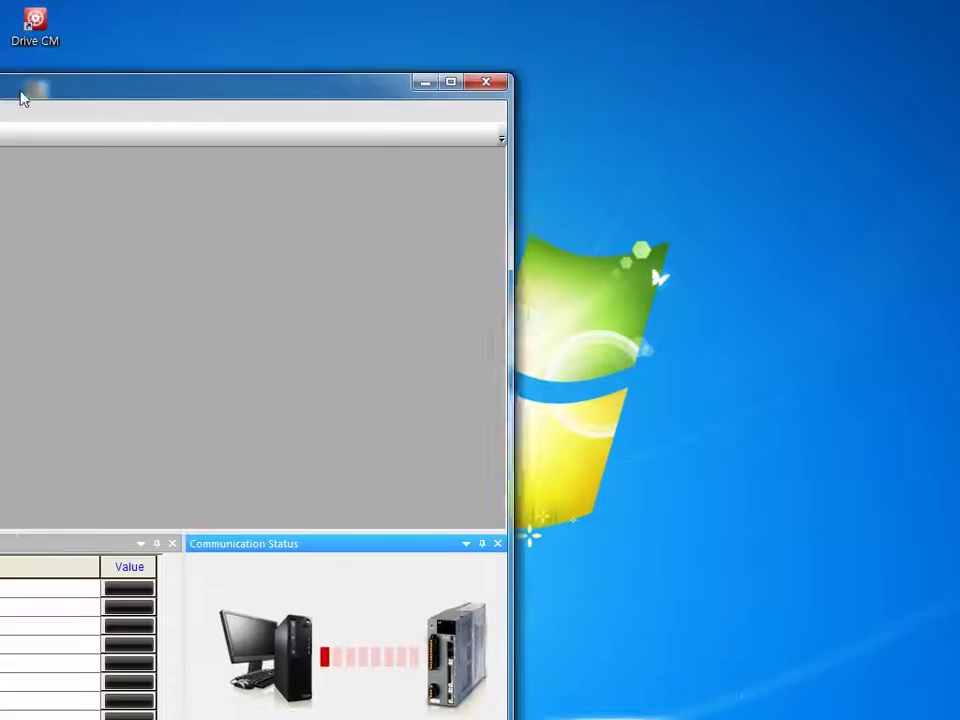
drag(21, 94, 414, 51)
click(872, 41)
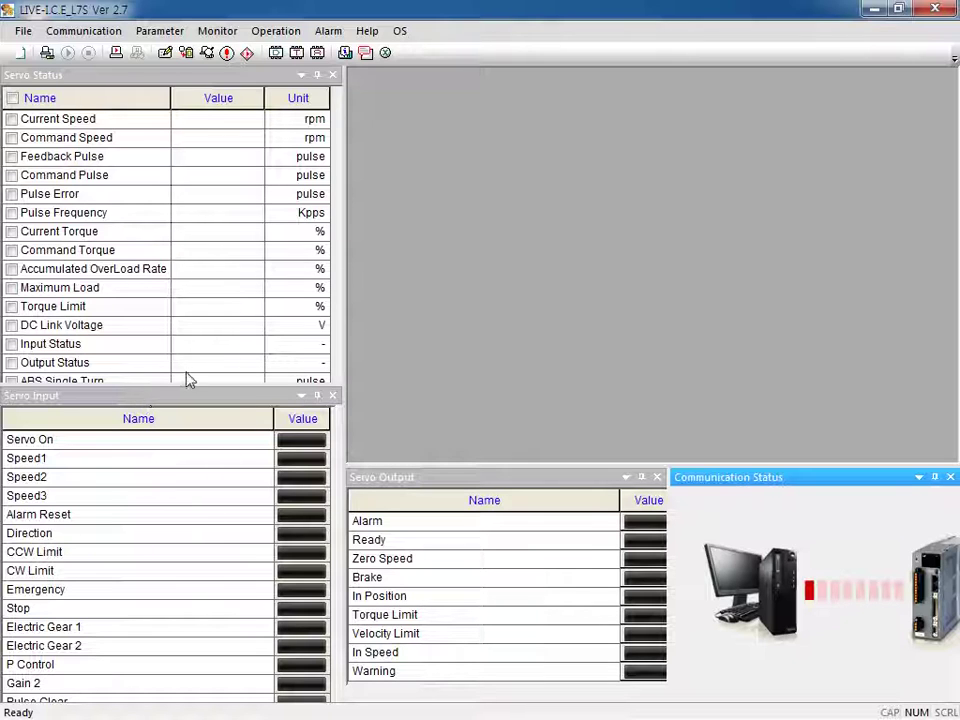
click(155, 33)
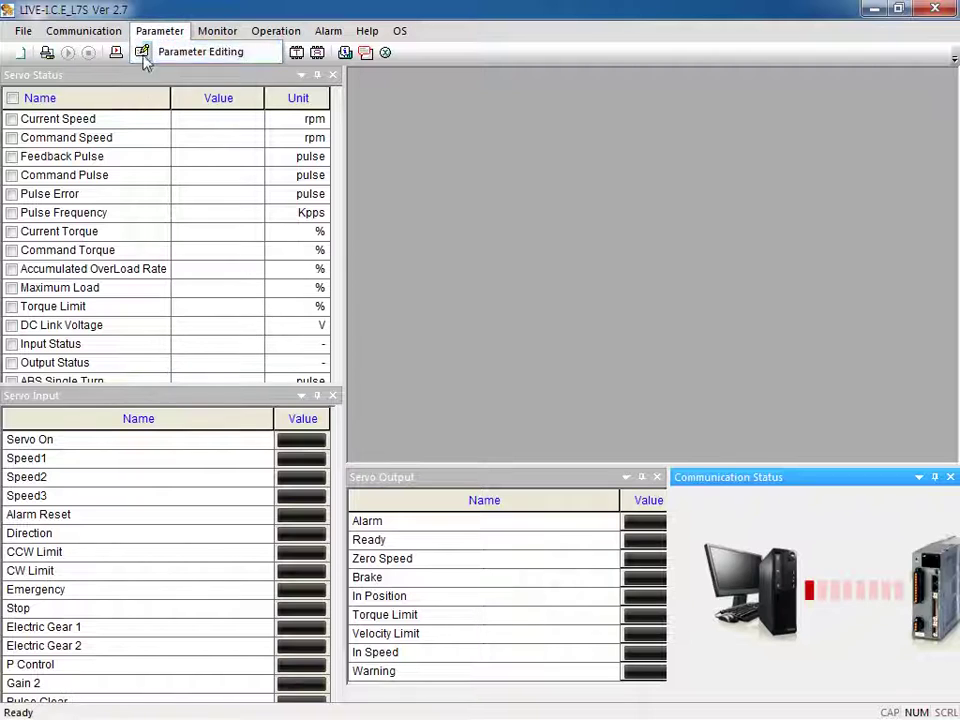
mouse_move(235, 37)
mouse_move(245, 72)
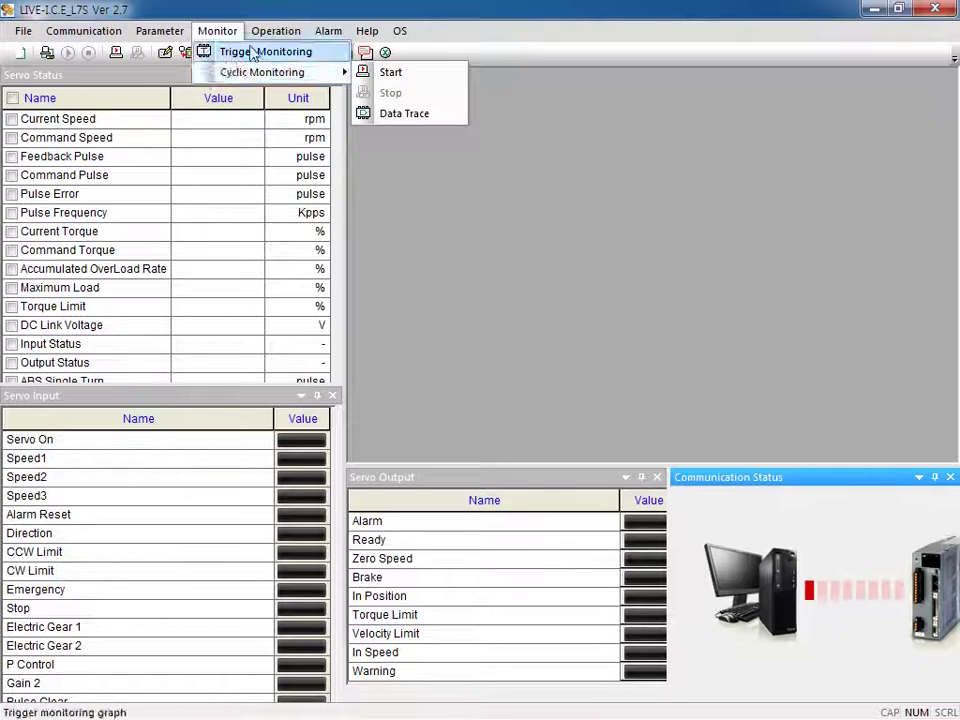
mouse_move(278, 34)
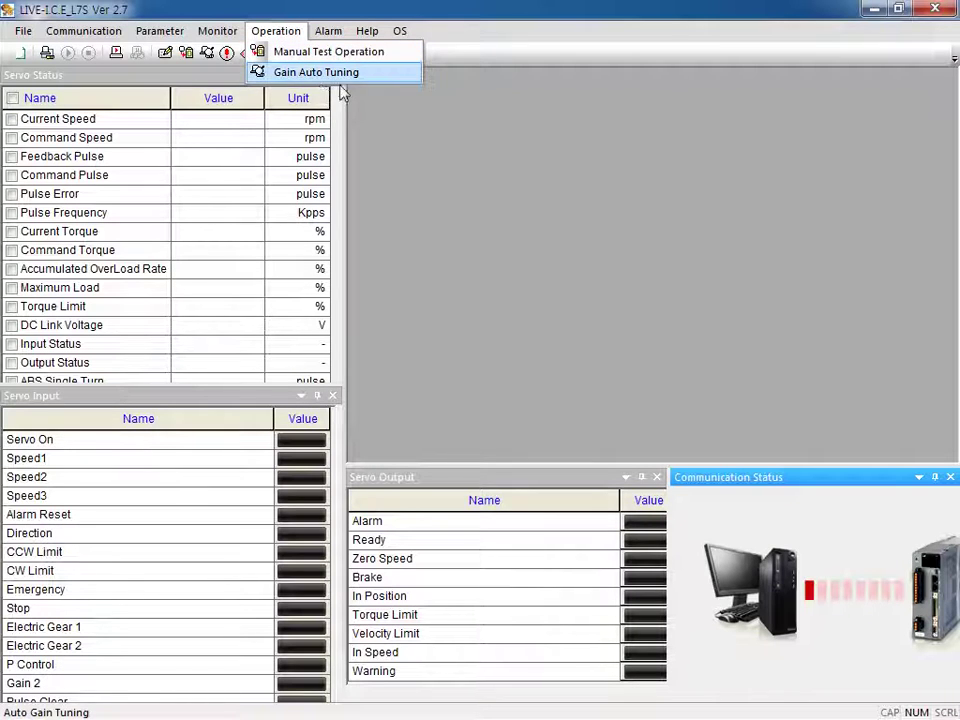
mouse_move(377, 37)
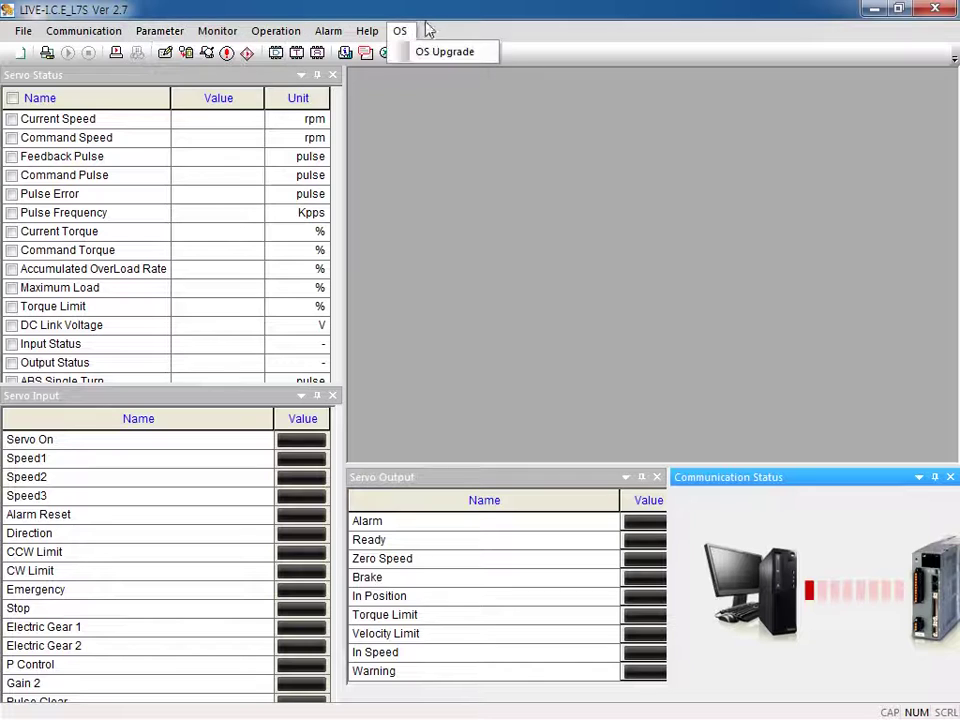
click(495, 298)
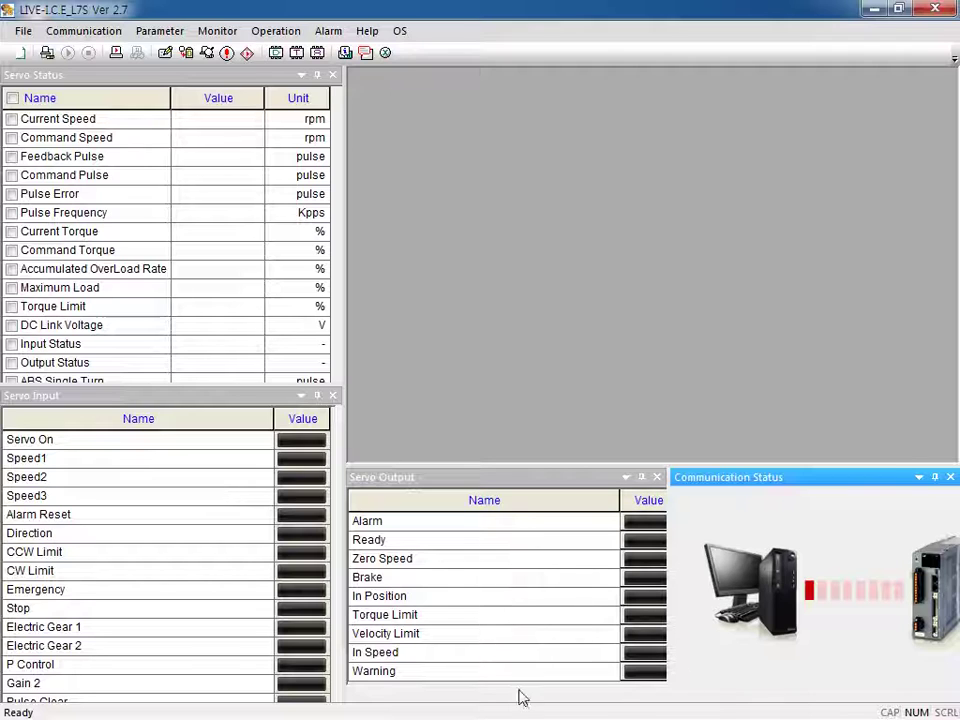
Undock the Servo Input panel and place it lower so the Servo Status list gets more room
drag(189, 395, 214, 484)
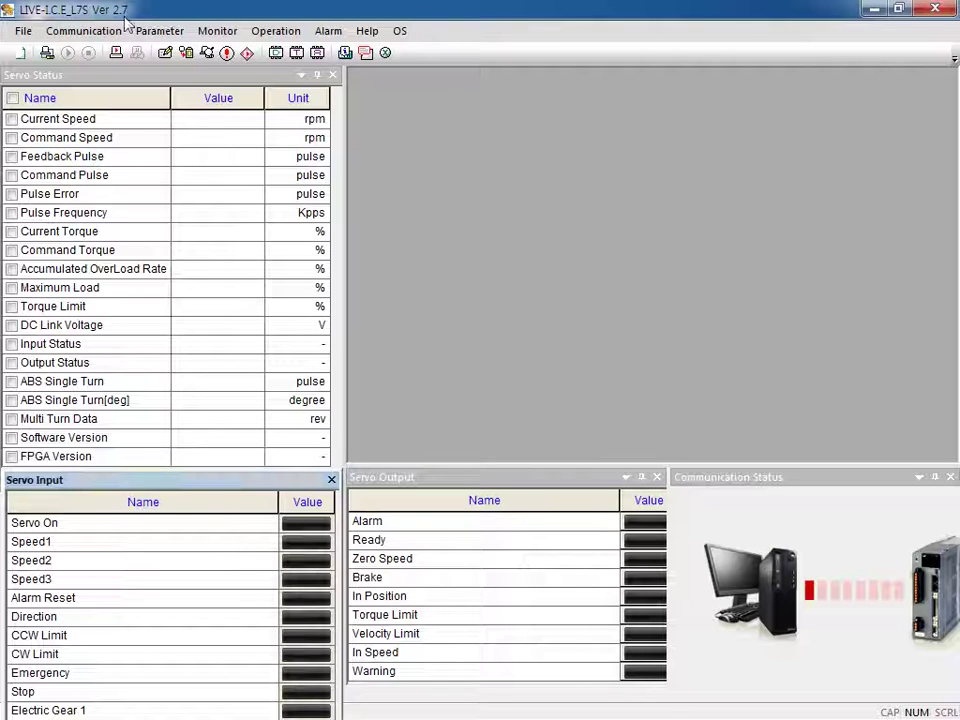
Apply the communication settings with General USB as the connection type and node number 0
click(45, 54)
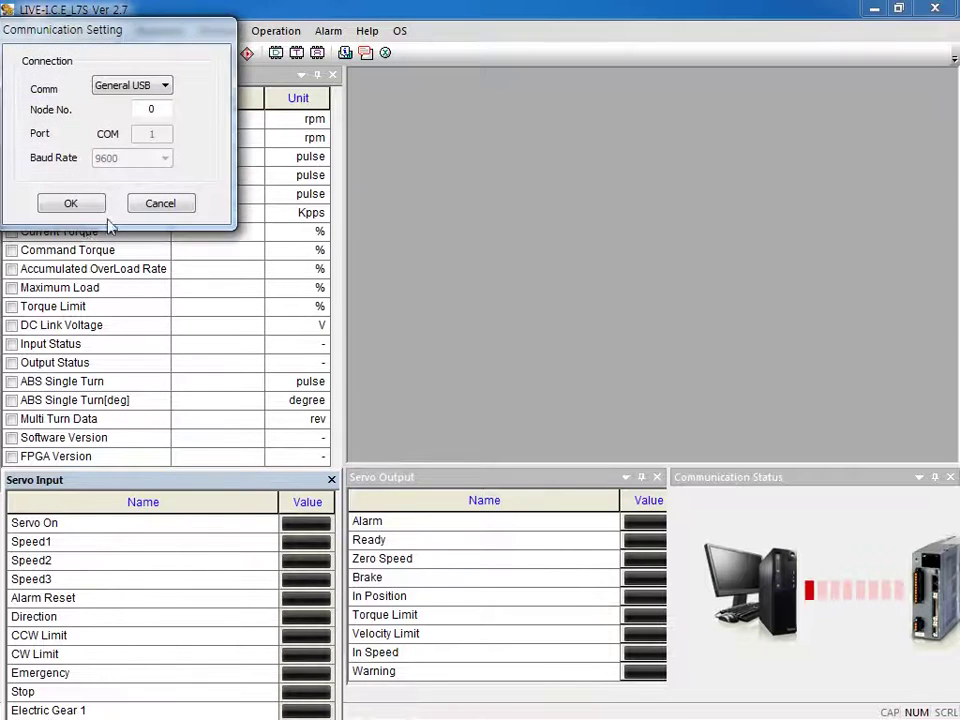
double_click(168, 110)
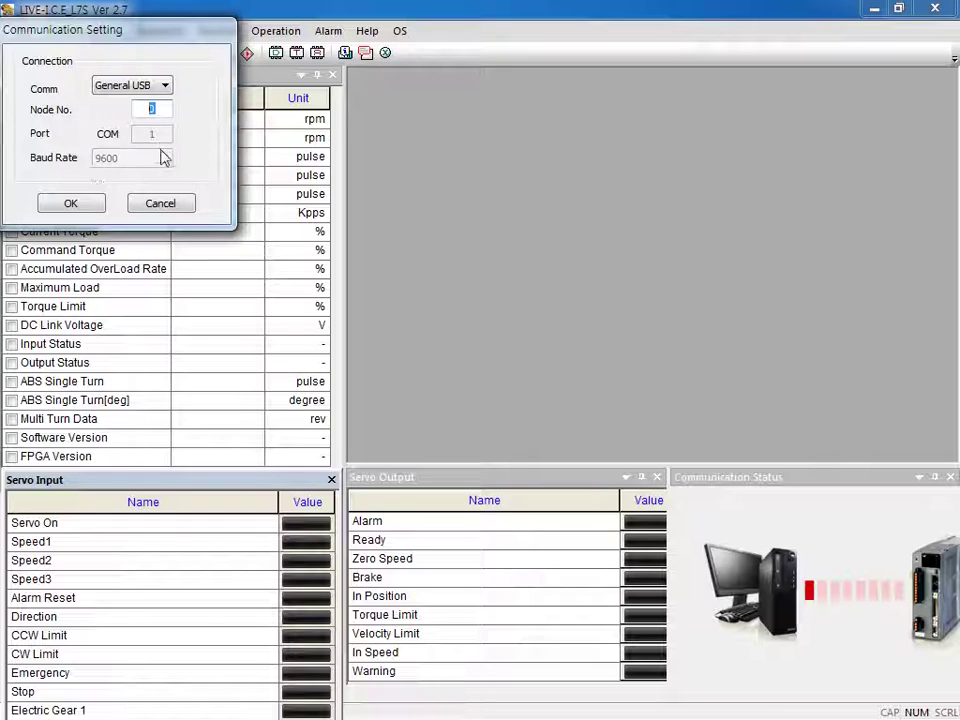
click(145, 88)
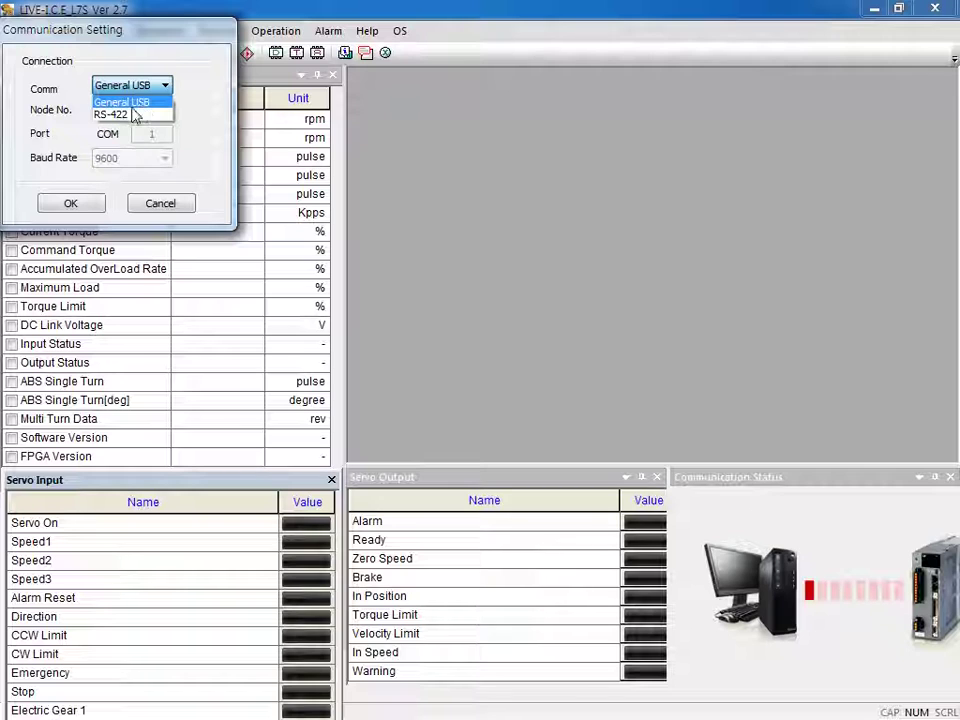
click(118, 201)
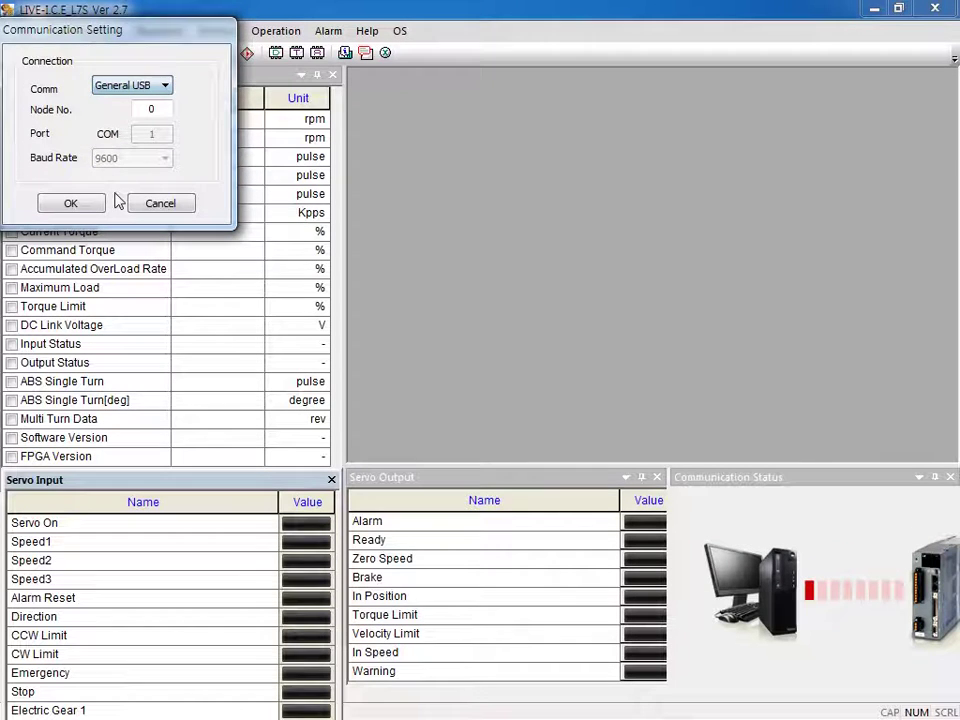
click(100, 203)
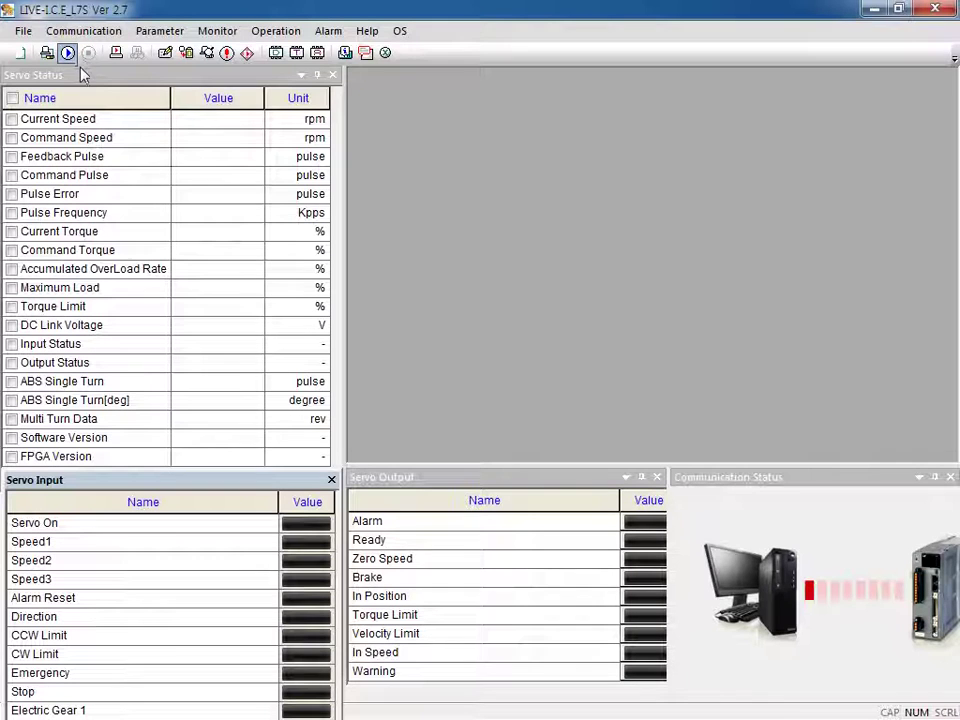
Try to connect to the servo drive and start cyclic monitoring
click(67, 52)
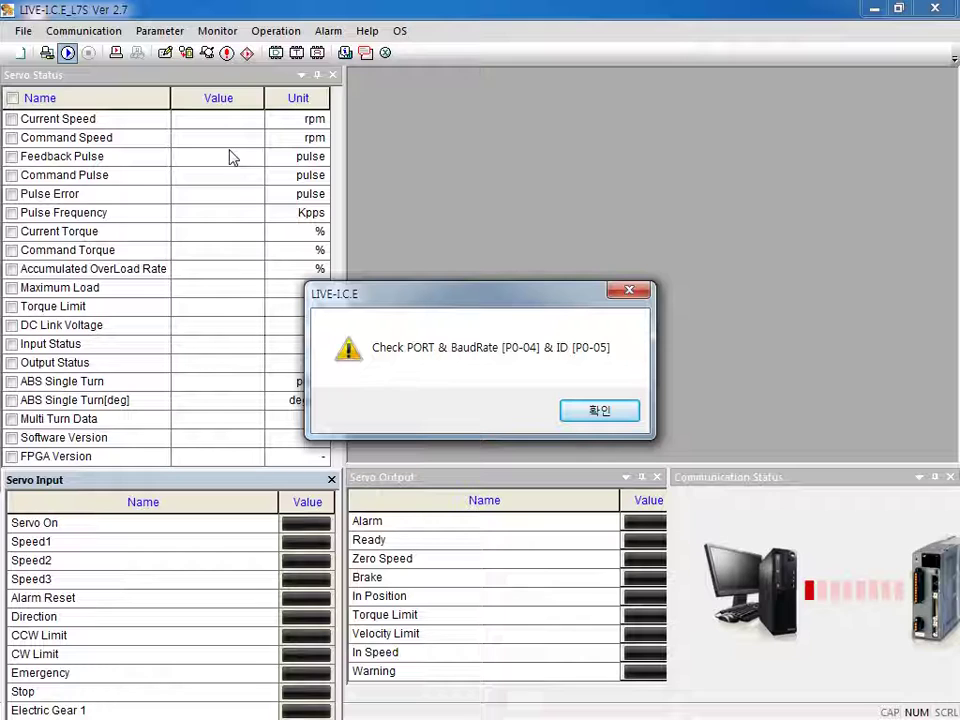
click(569, 416)
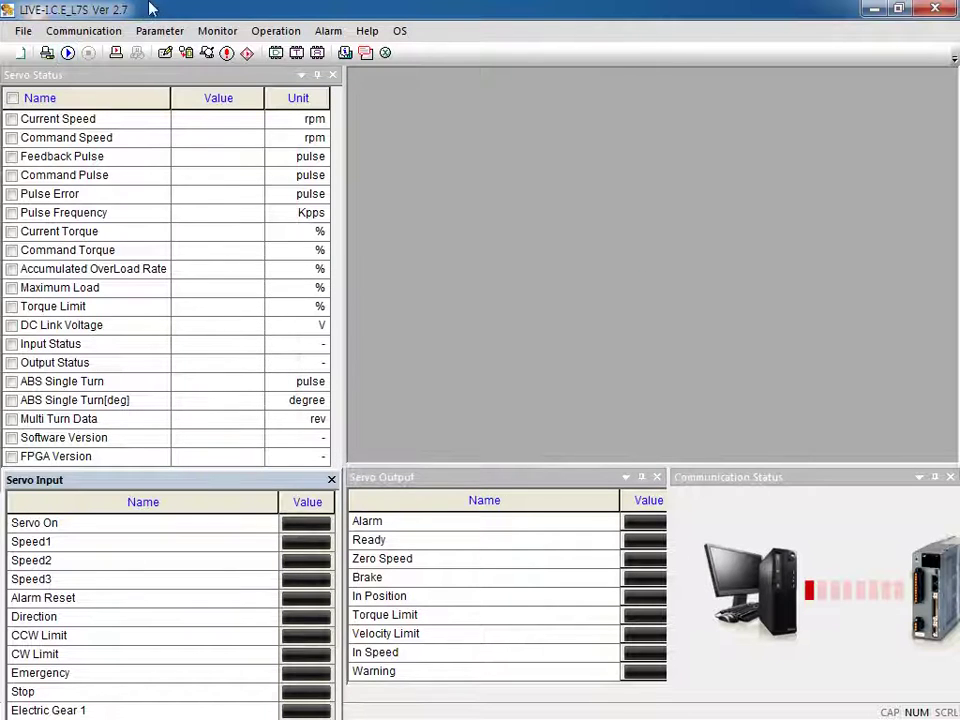
click(117, 54)
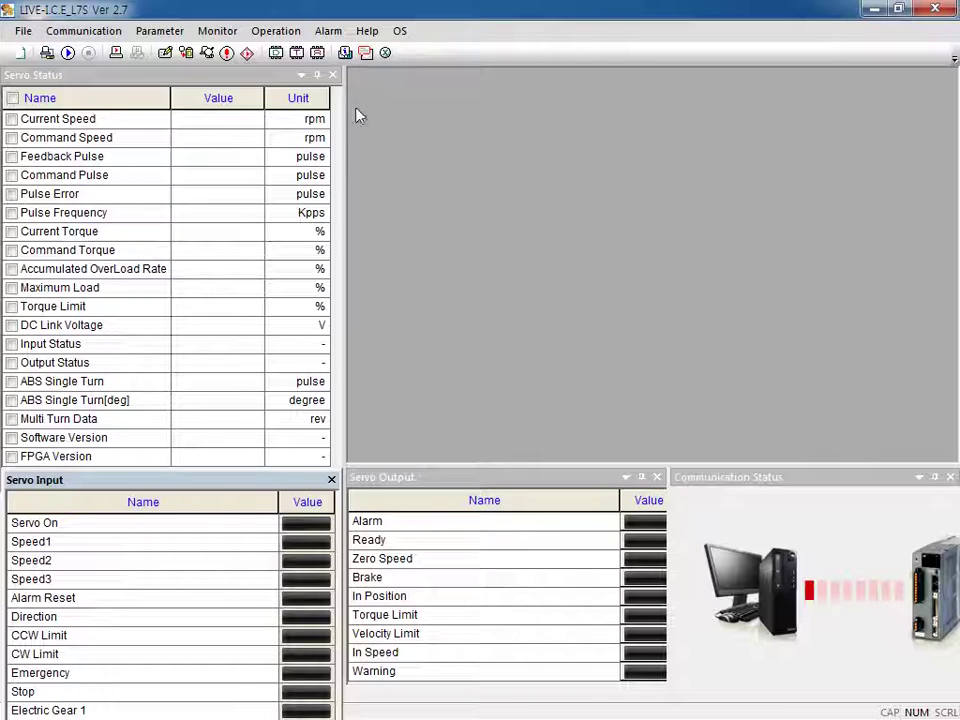
Open the Parameter Editing window and dismiss the connection error
click(158, 31)
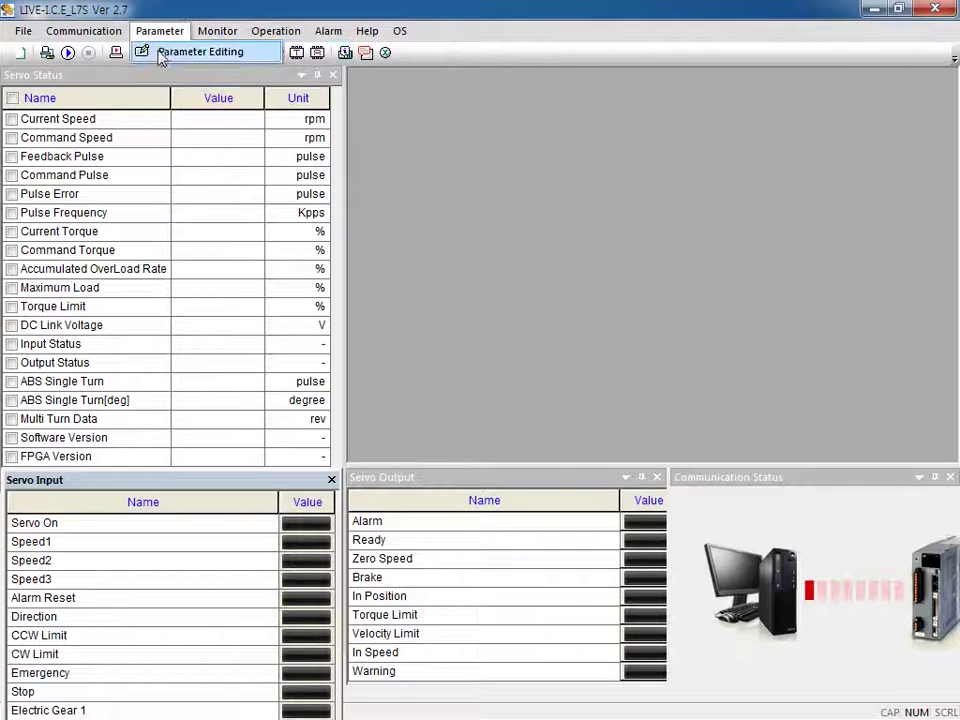
click(160, 53)
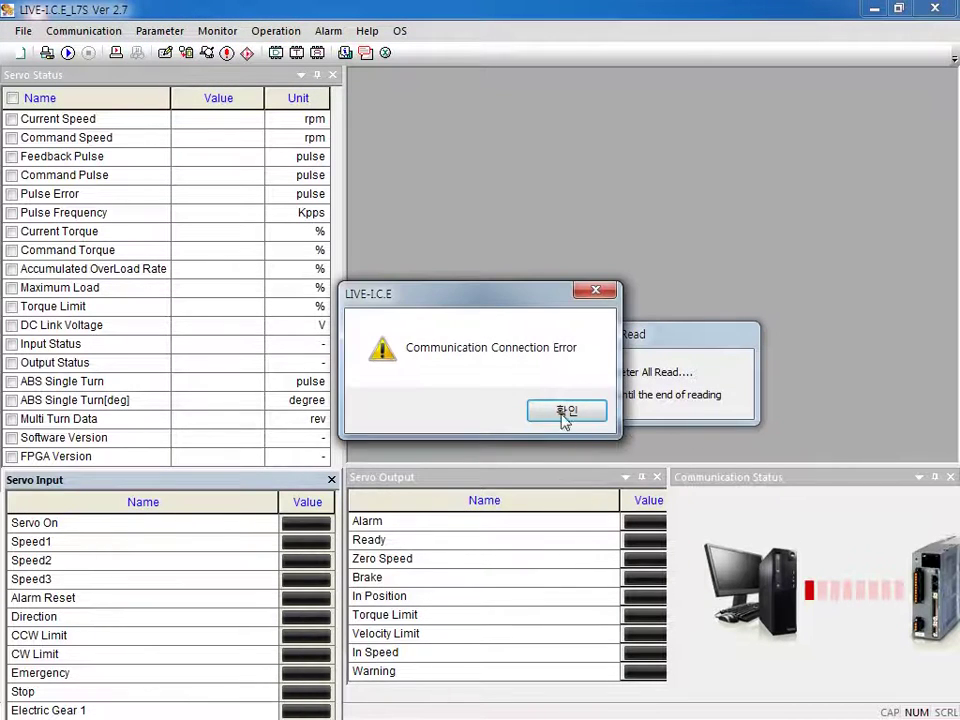
click(565, 418)
Look through the parameter groups from System to FactorySetting and return to the Control group
click(236, 184)
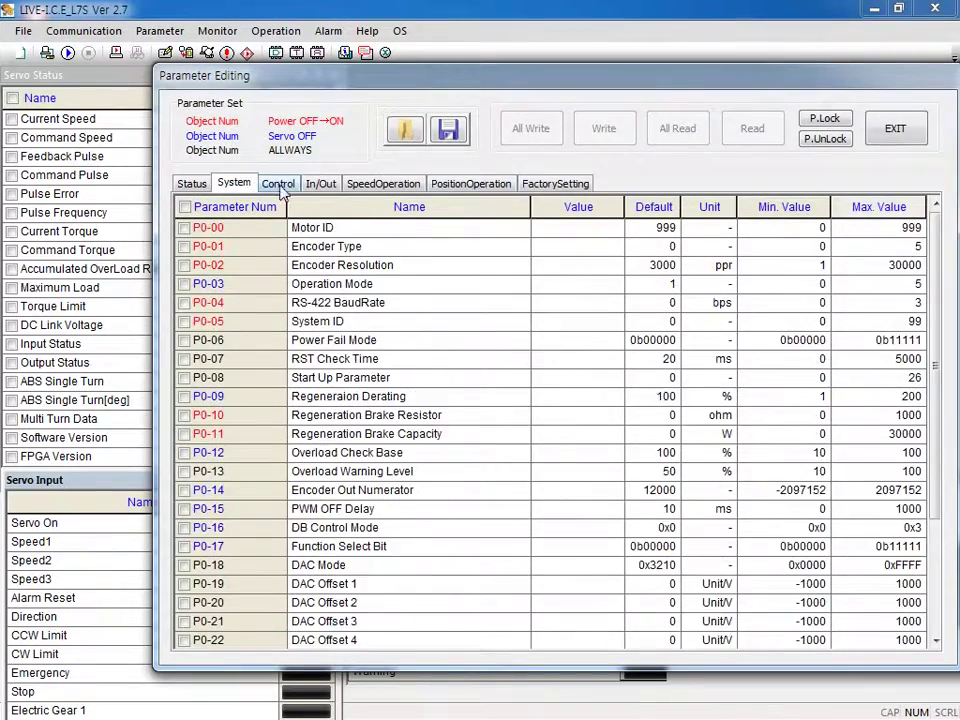
key(Right)
key(Right)
key(Right)
key(Right)
key(Right)
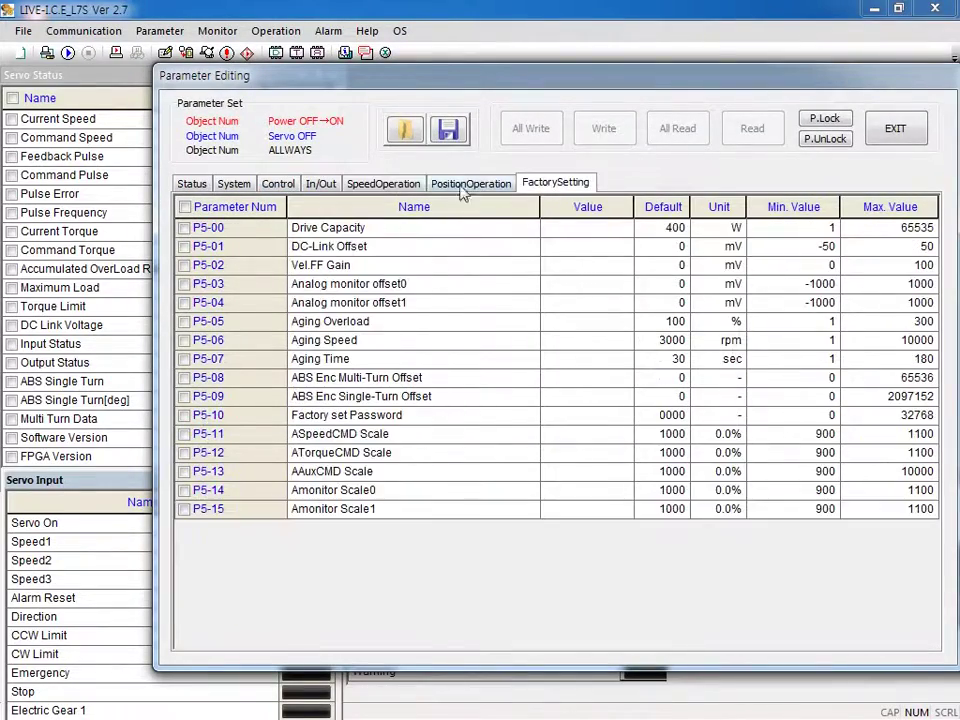
key(Left)
key(Left)
key(Left)
key(Left)
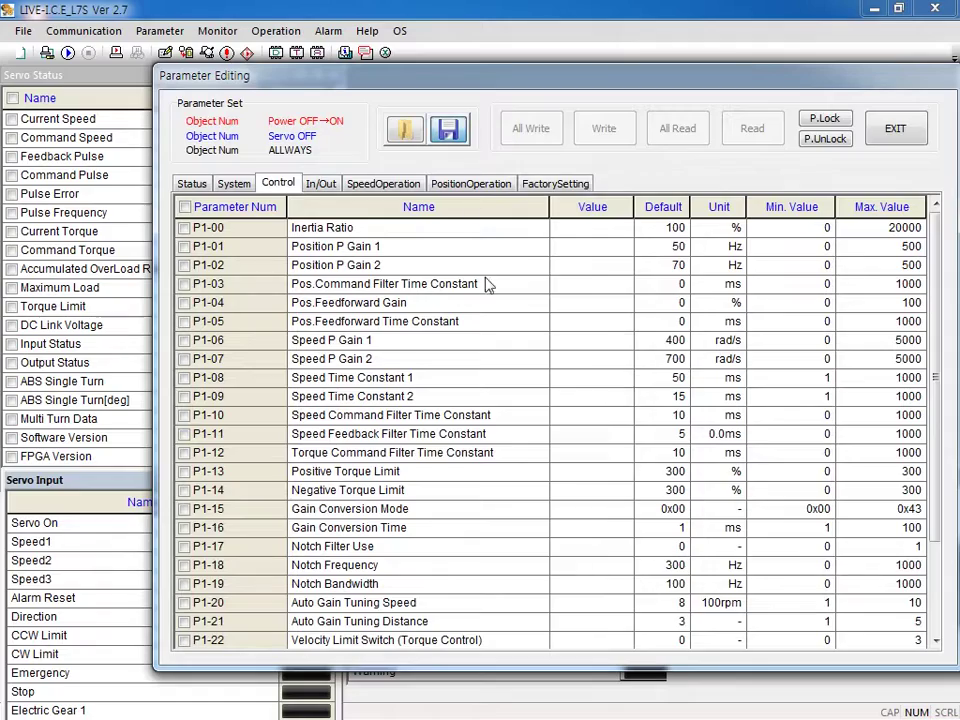
Load the saved L7 parameter file spintest from the desktop into the parameter editor
key(ctrl+s)
click(939, 146)
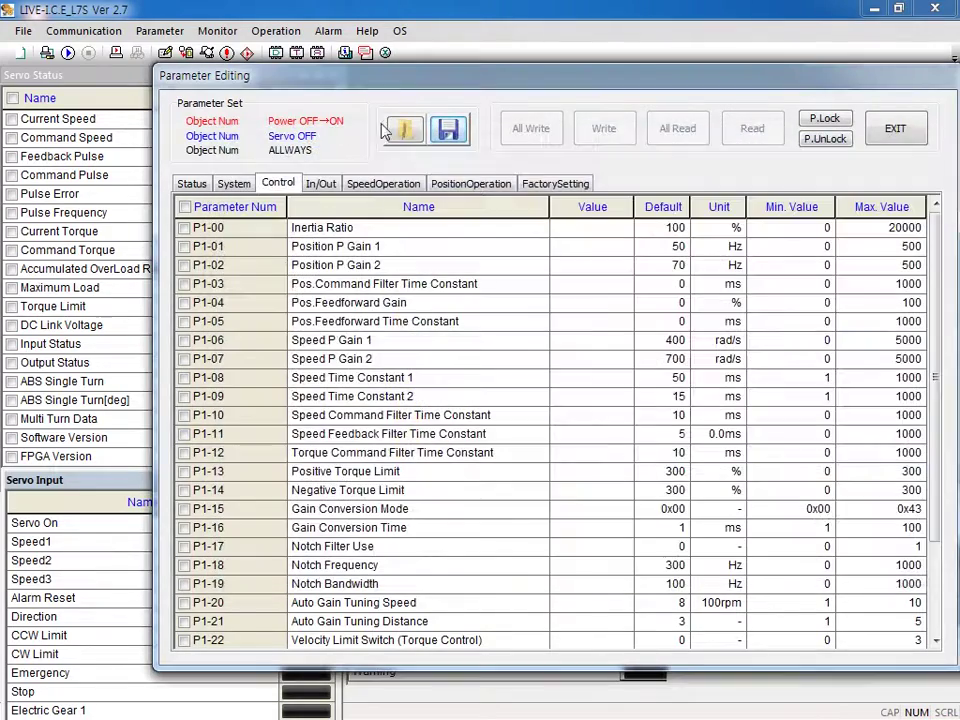
click(402, 129)
scroll(728, 398, down, 5)
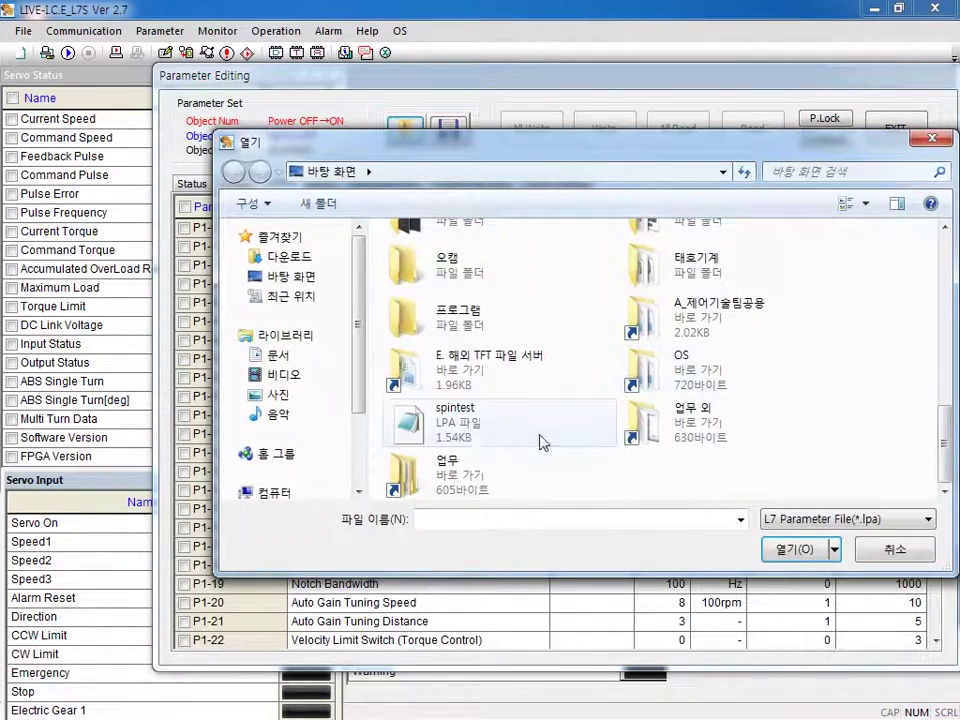
double_click(480, 445)
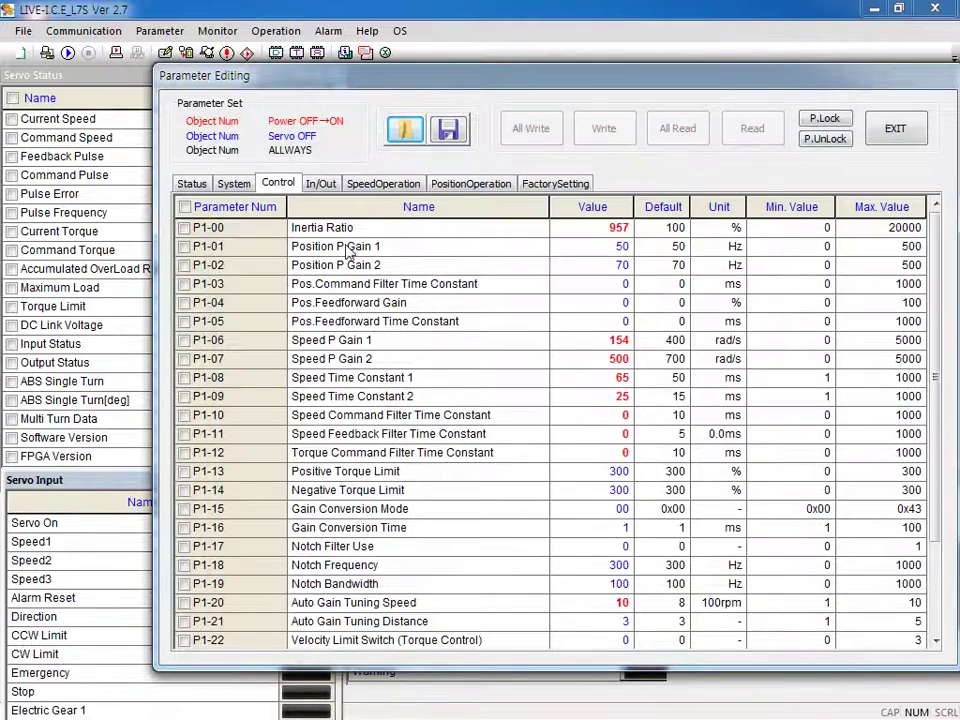
Review the loaded values of the System parameters down to P0-29 and exit parameter editing
click(233, 183)
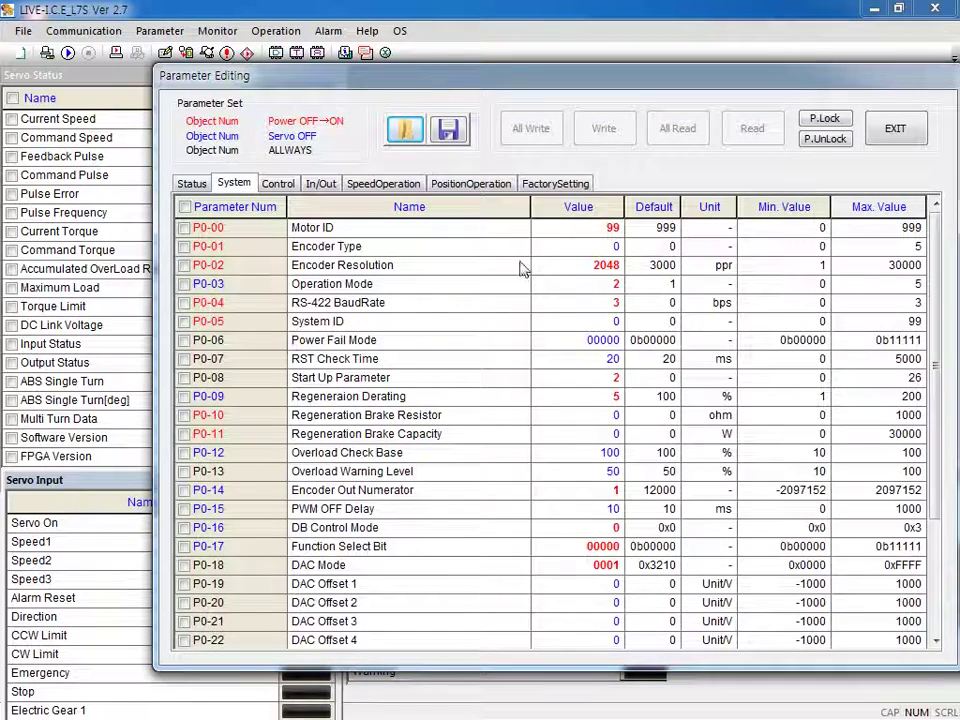
scroll(500, 325, down, 3)
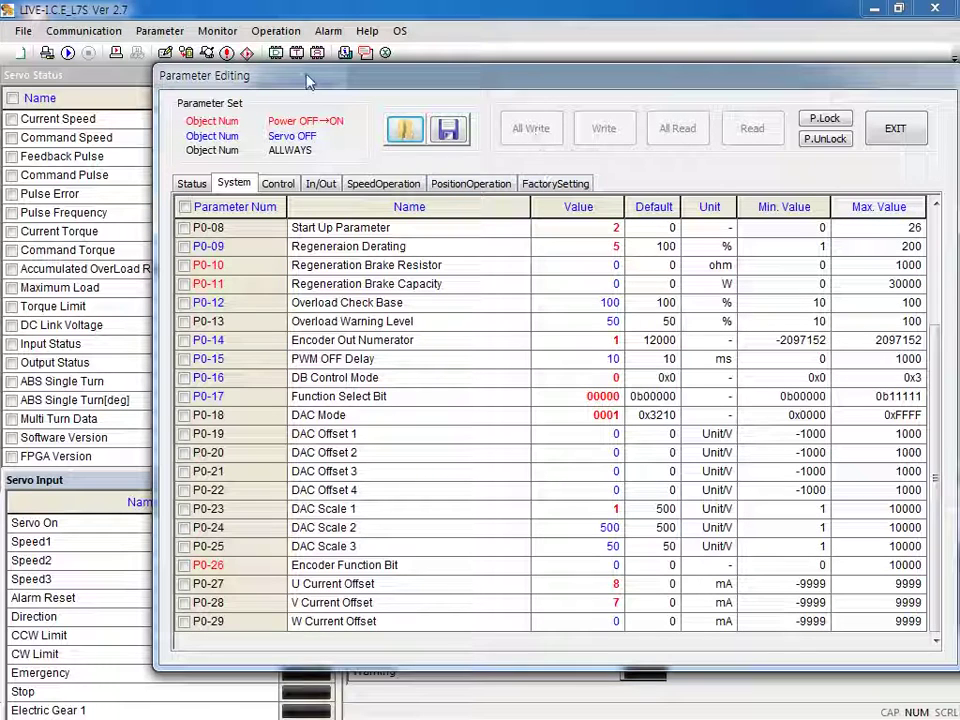
click(895, 128)
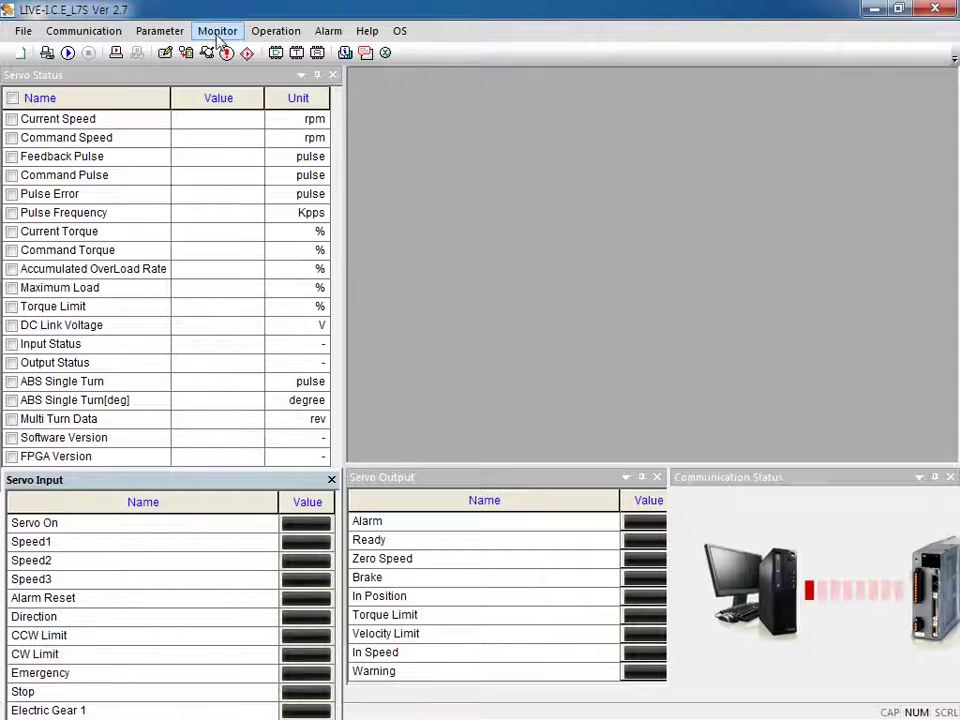
Open the Data Trace window for cyclic monitoring and dismiss the connection error
click(217, 31)
mouse_move(263, 73)
click(412, 114)
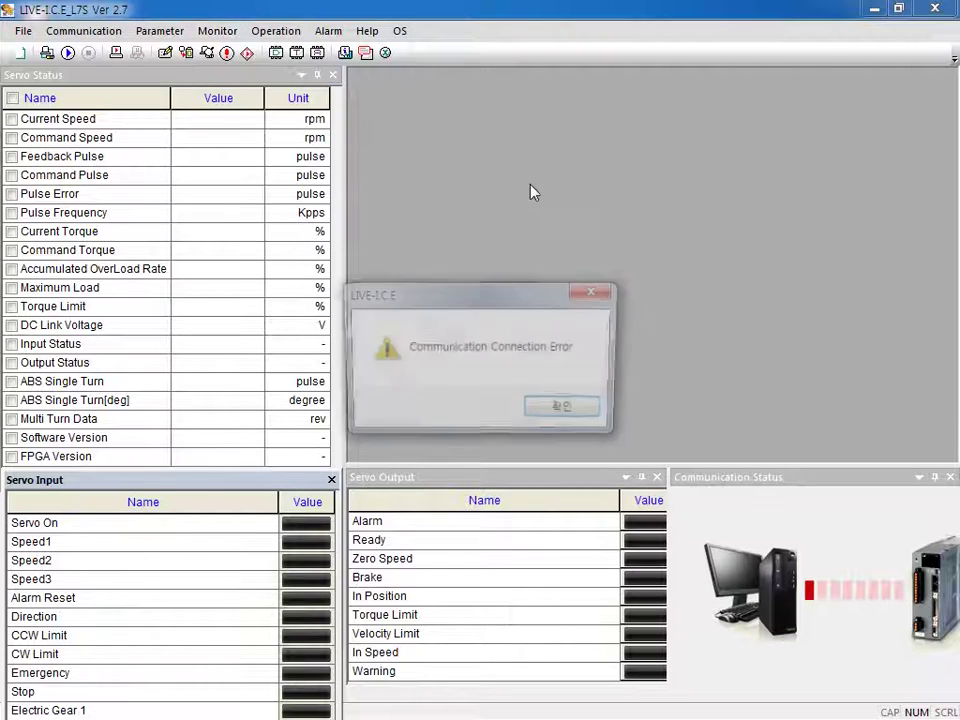
click(567, 410)
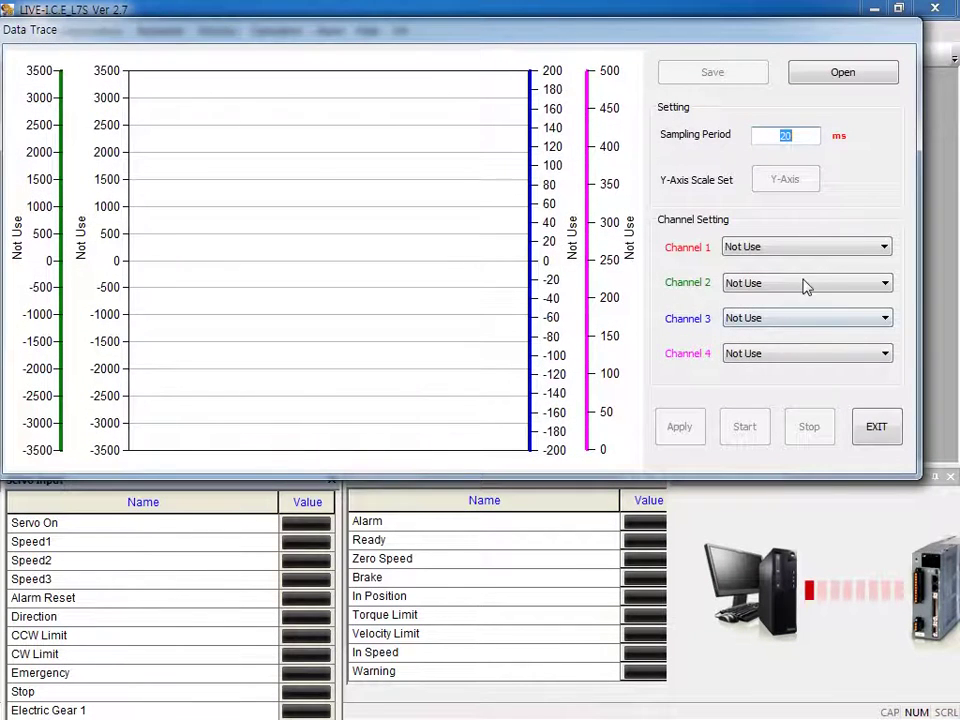
Review the signals available for Channel 1 in the Data Trace channel settings, leaving it at Not Use
click(808, 247)
click(823, 248)
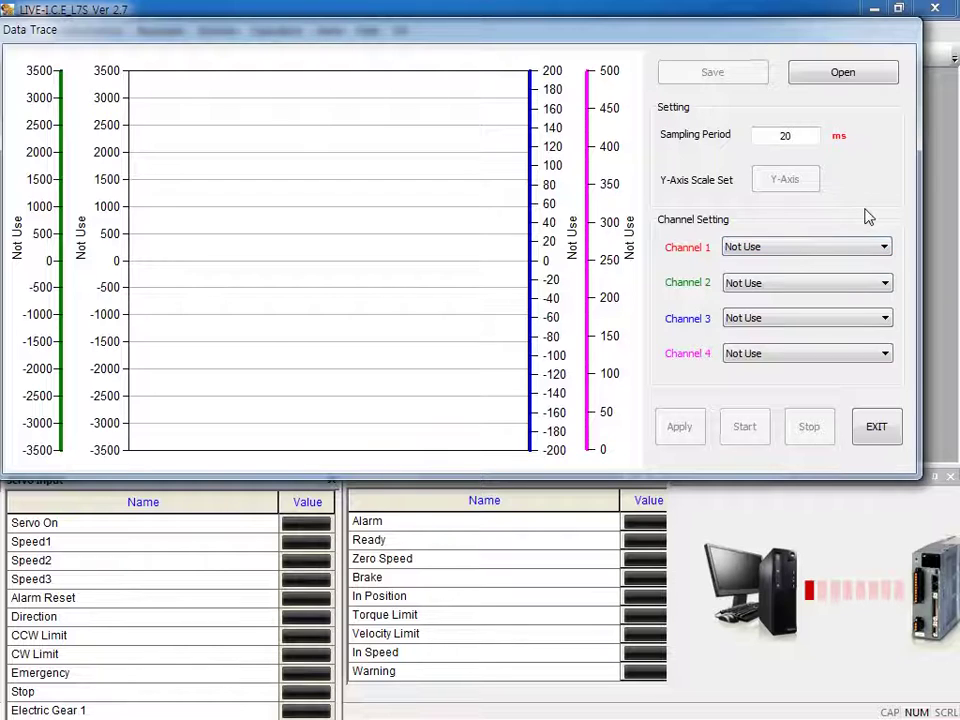
click(808, 250)
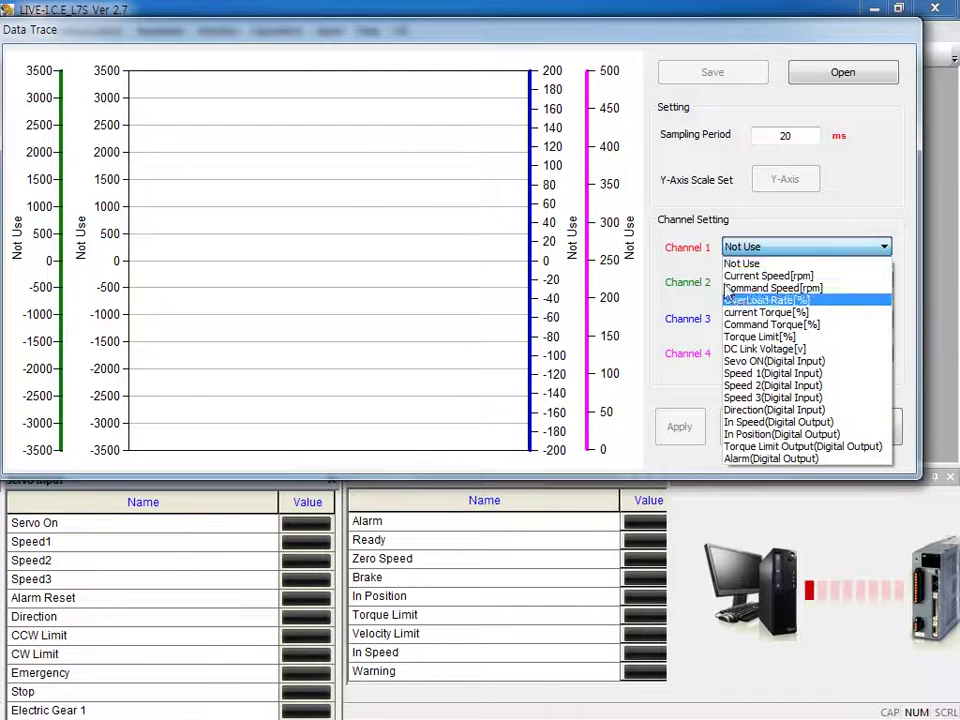
click(670, 262)
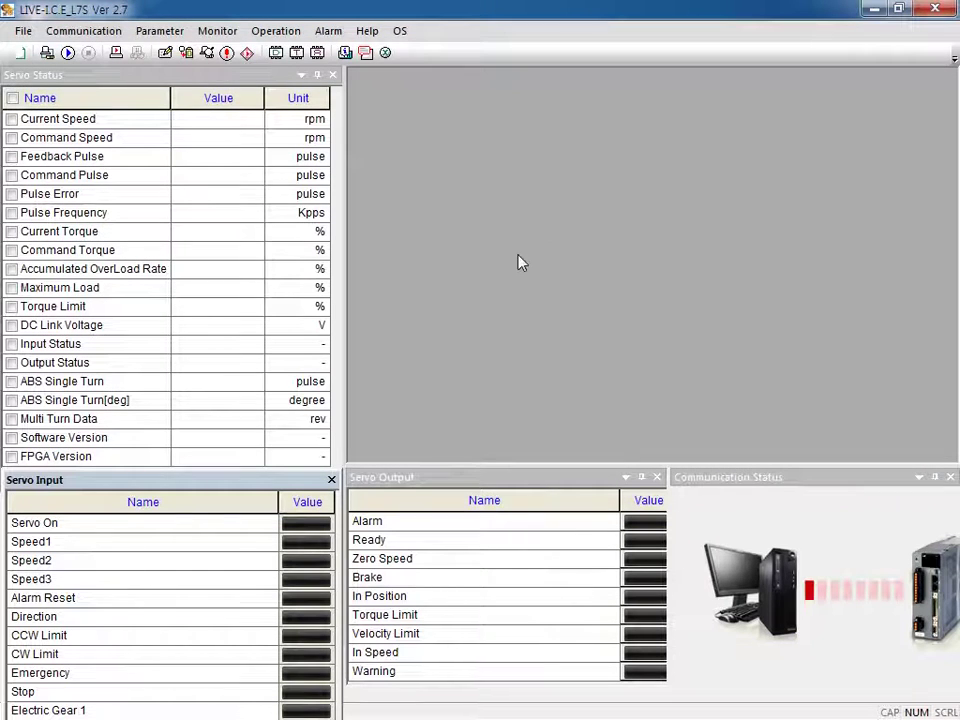
Open the Trigger Monitoring window and dismiss the communication connection error
click(213, 30)
click(270, 51)
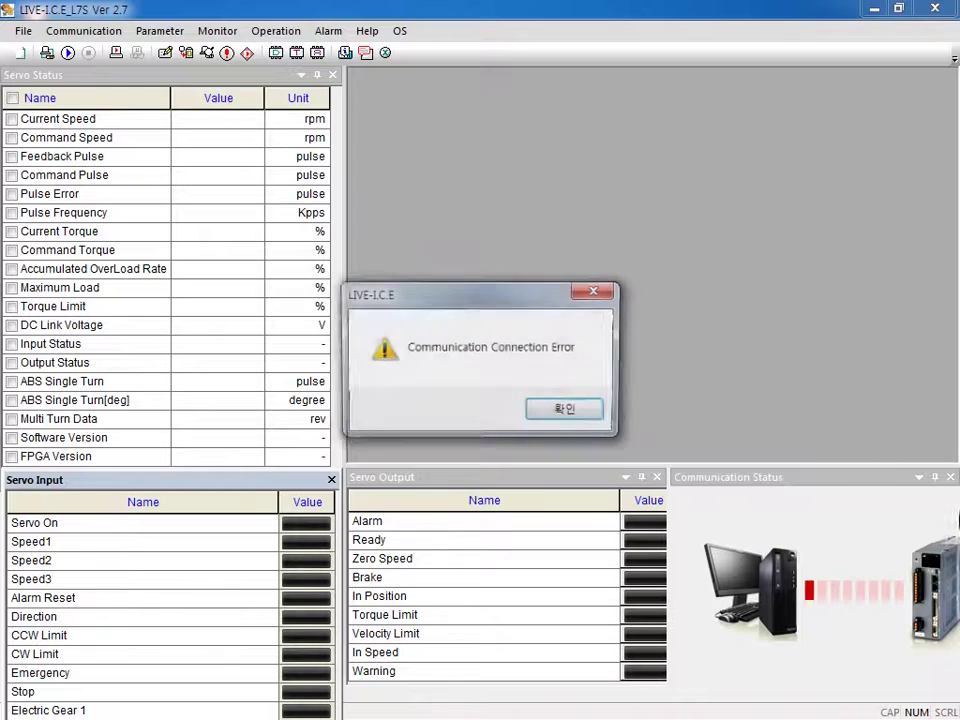
key(Return)
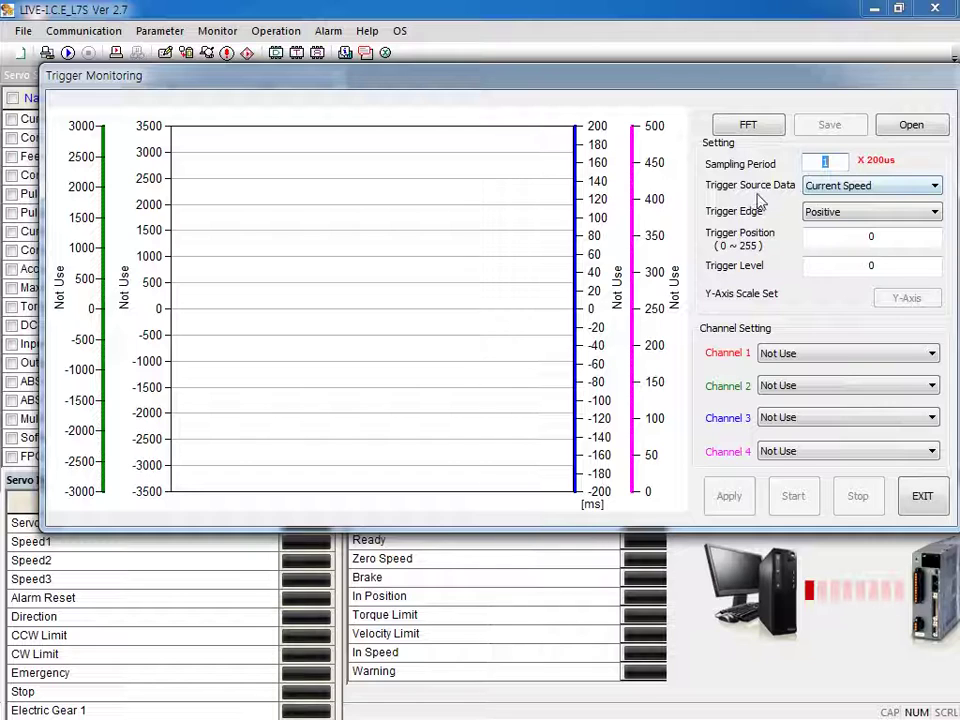
Review the trigger source and edge options, keeping Current Speed as the source and Positive as the edge
click(842, 188)
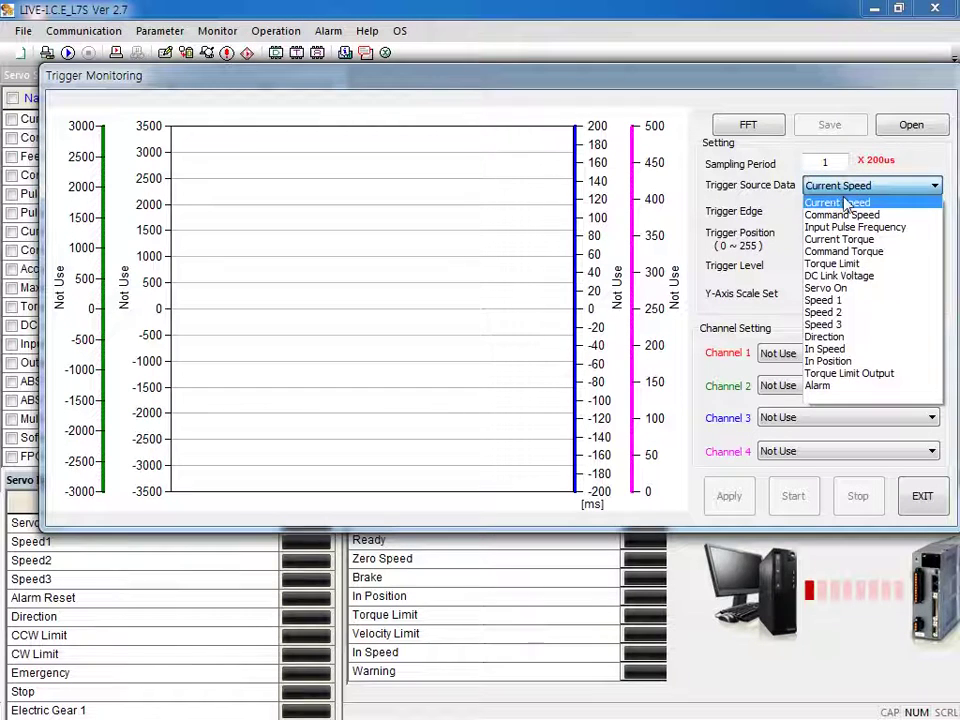
click(770, 225)
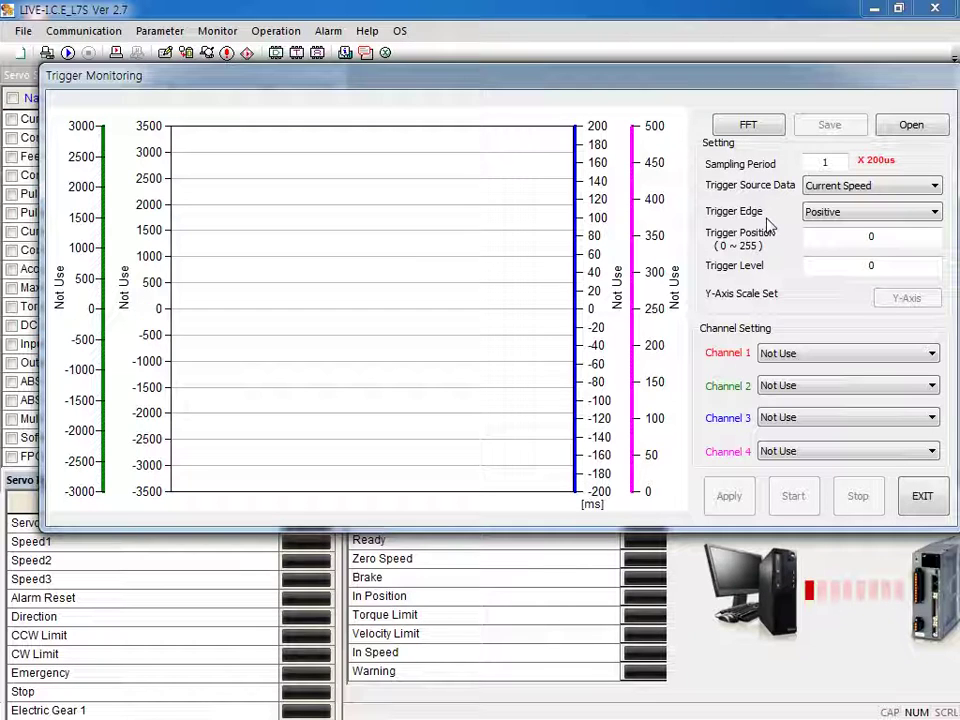
click(848, 188)
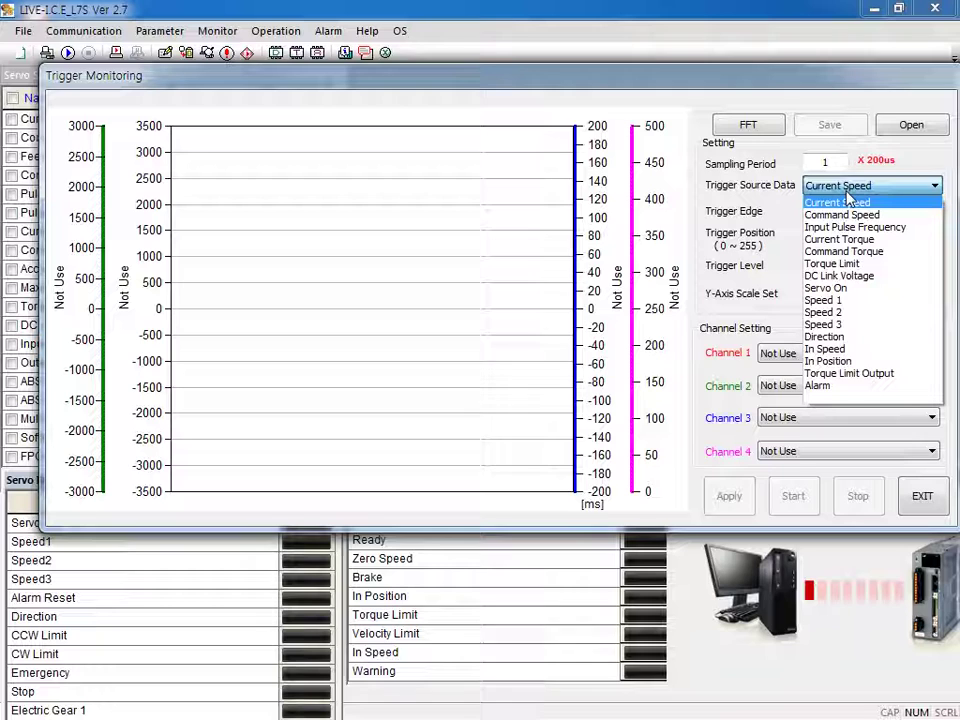
click(842, 204)
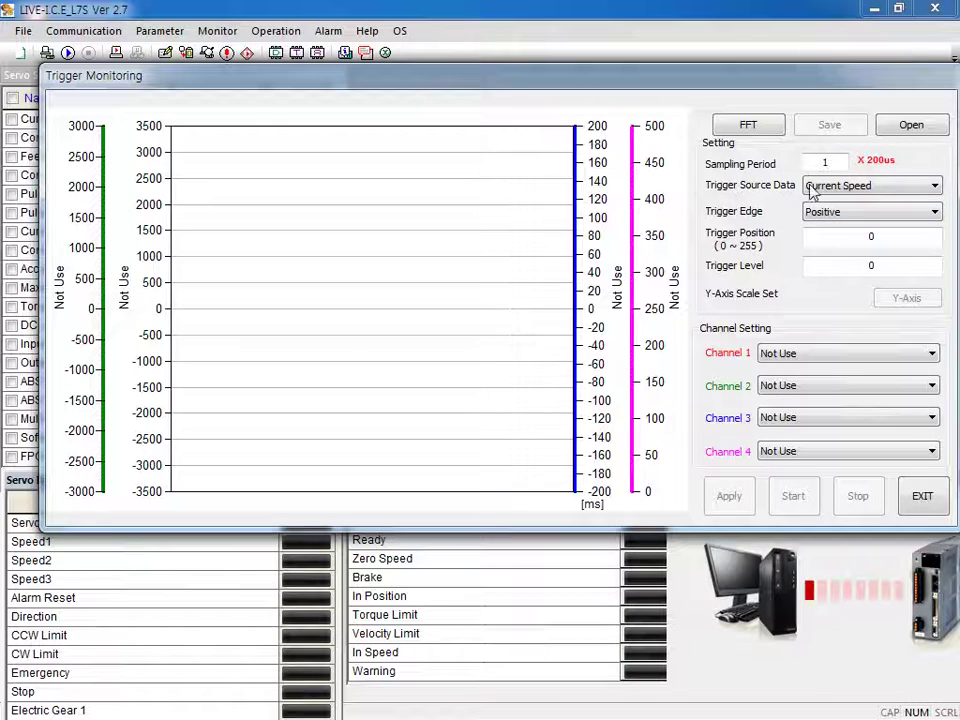
click(860, 215)
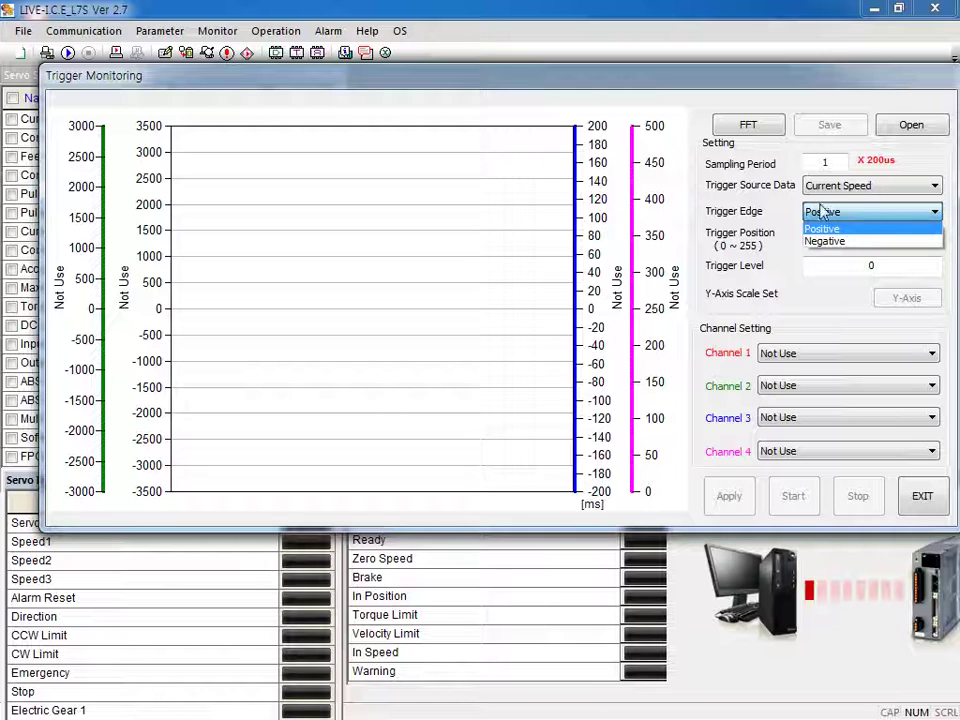
click(840, 230)
Set the trigger position to 125 and the trigger level to 100
double_click(896, 236)
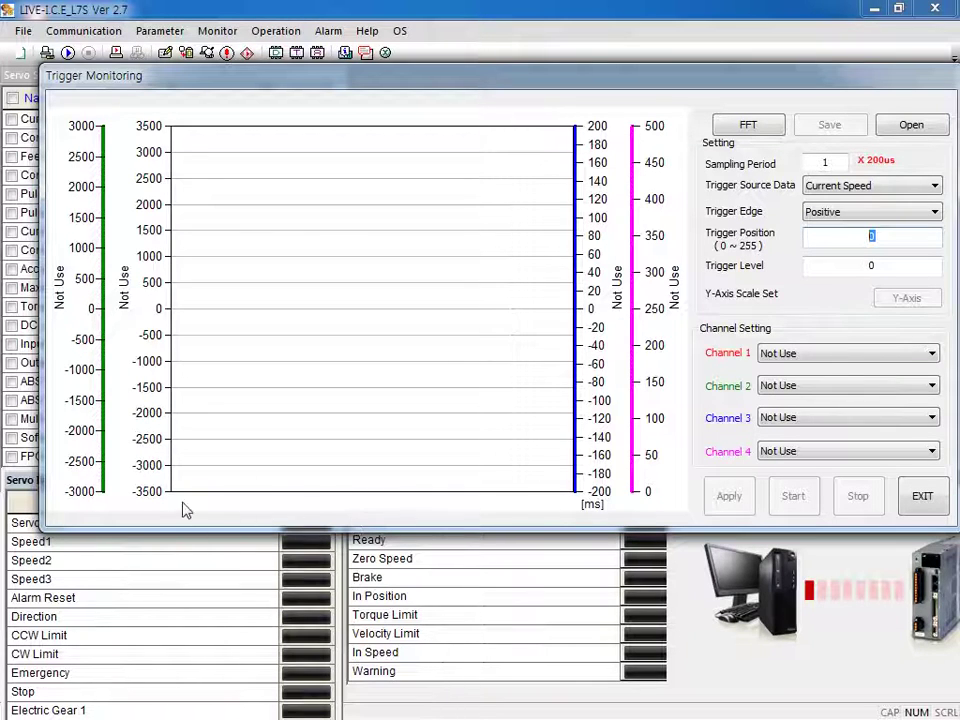
click(836, 188)
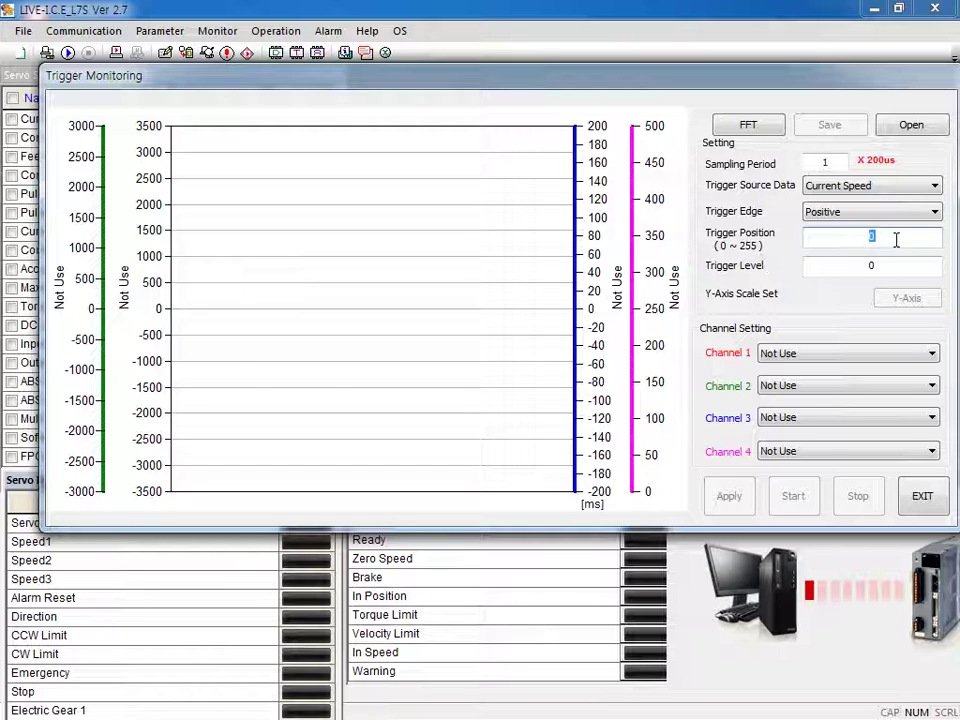
text(125)
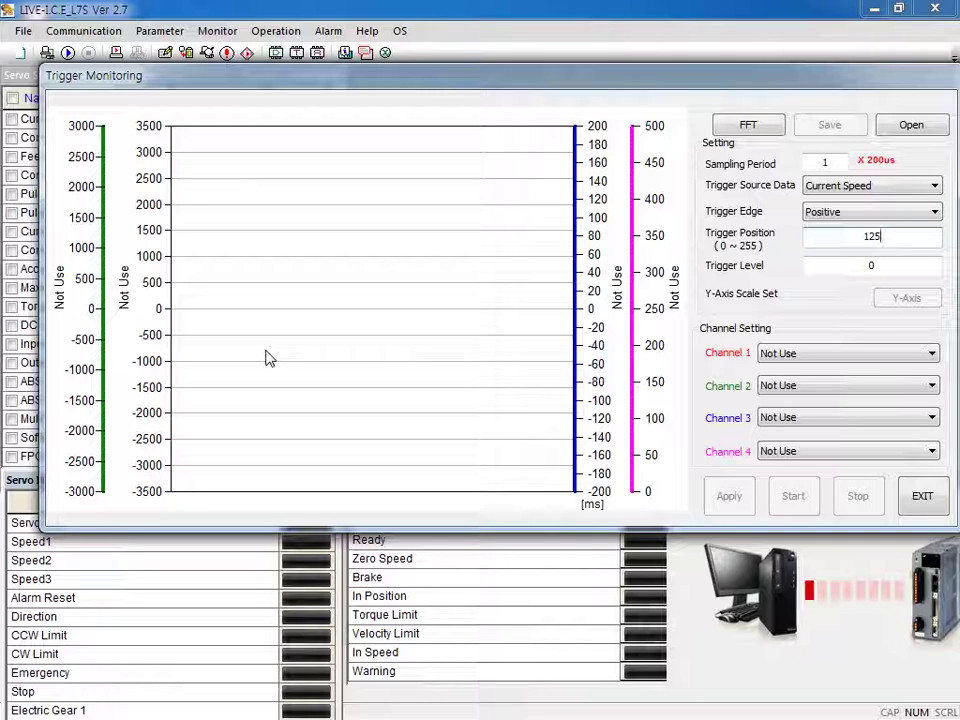
double_click(885, 262)
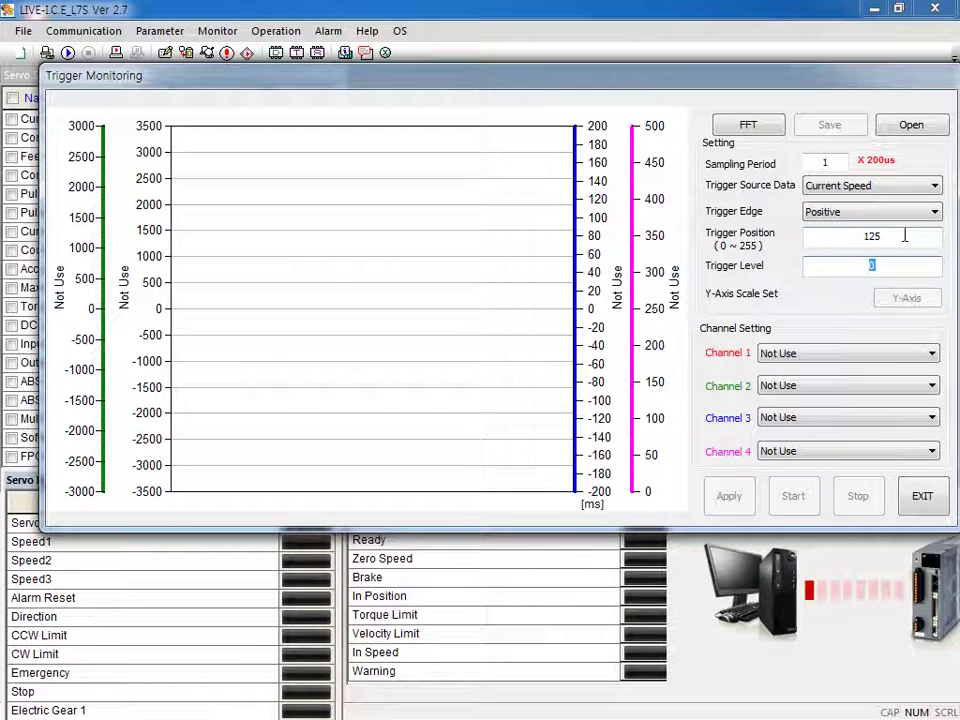
text(100)
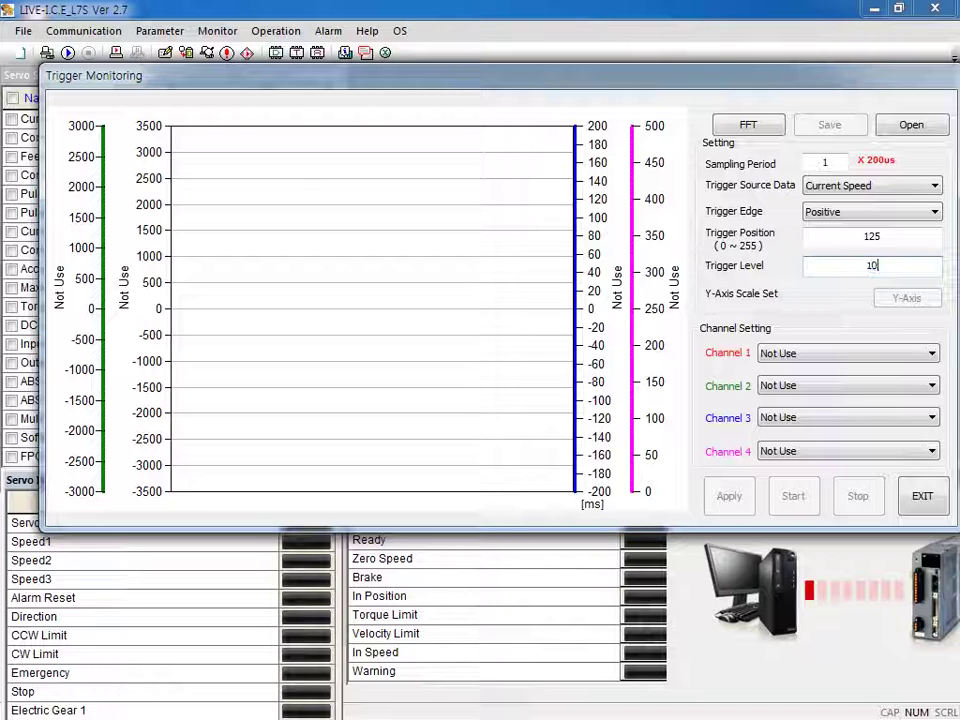
key(Return)
Set the trigger position and trigger level back to 0, then exit Trigger Monitoring
drag(900, 237, 770, 240)
text(0)
drag(888, 265, 782, 274)
text(0)
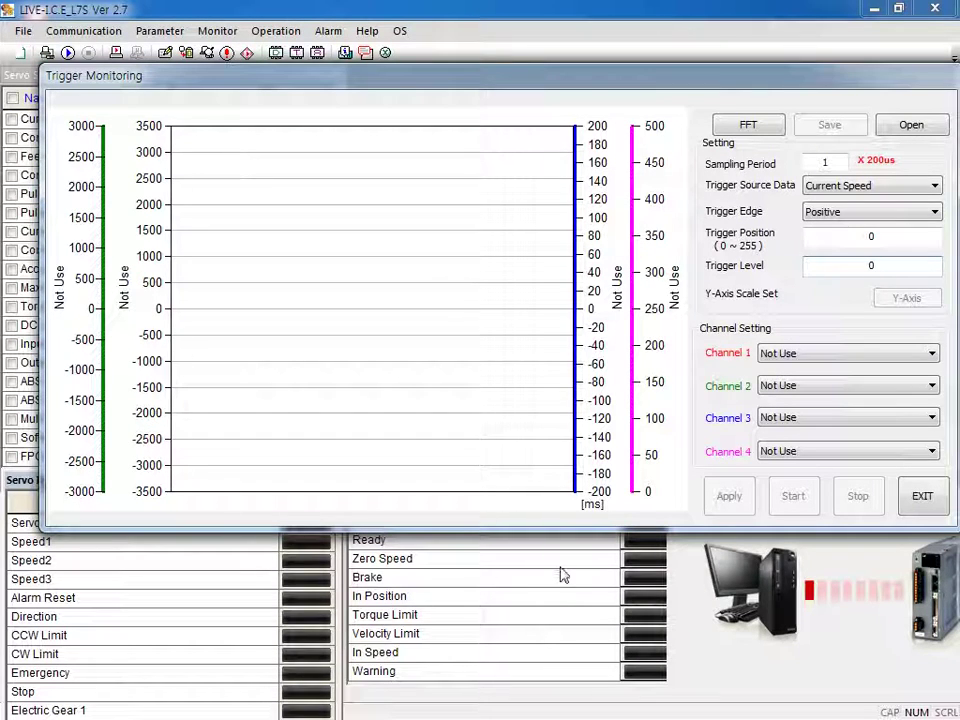
click(820, 161)
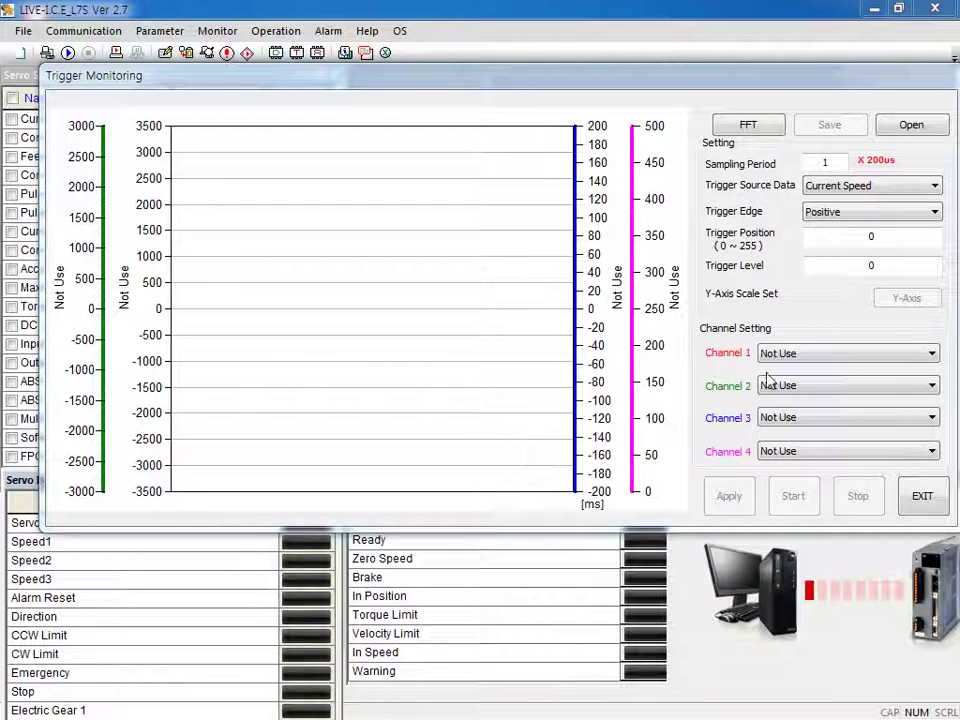
click(924, 500)
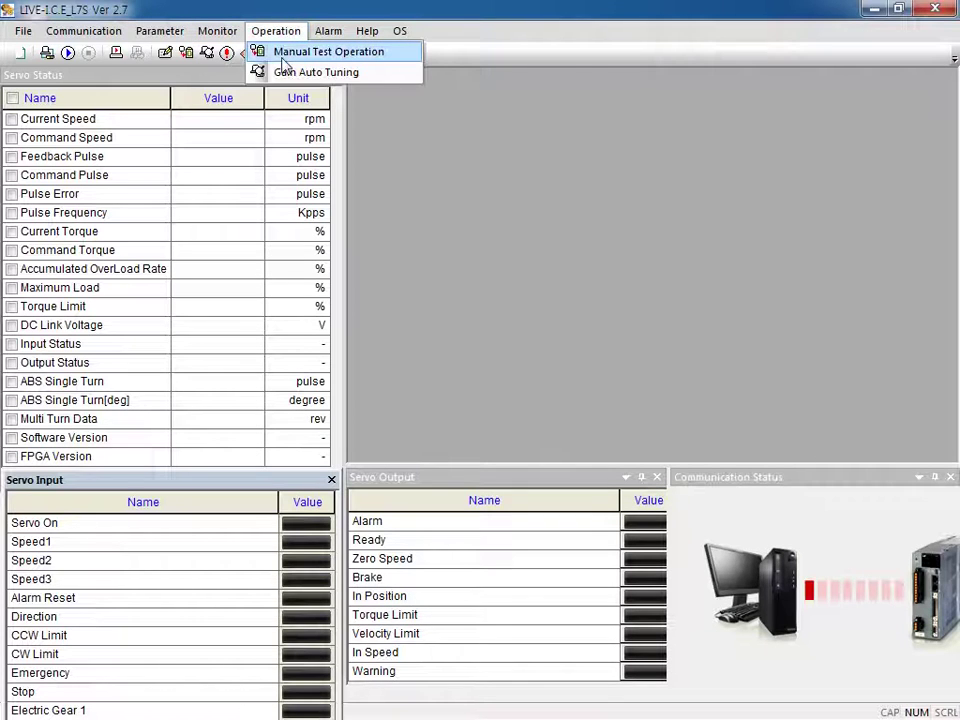
Open Manual Test Operation, dismiss the jog speed read error, and exit after viewing the speed and direction controls
click(281, 58)
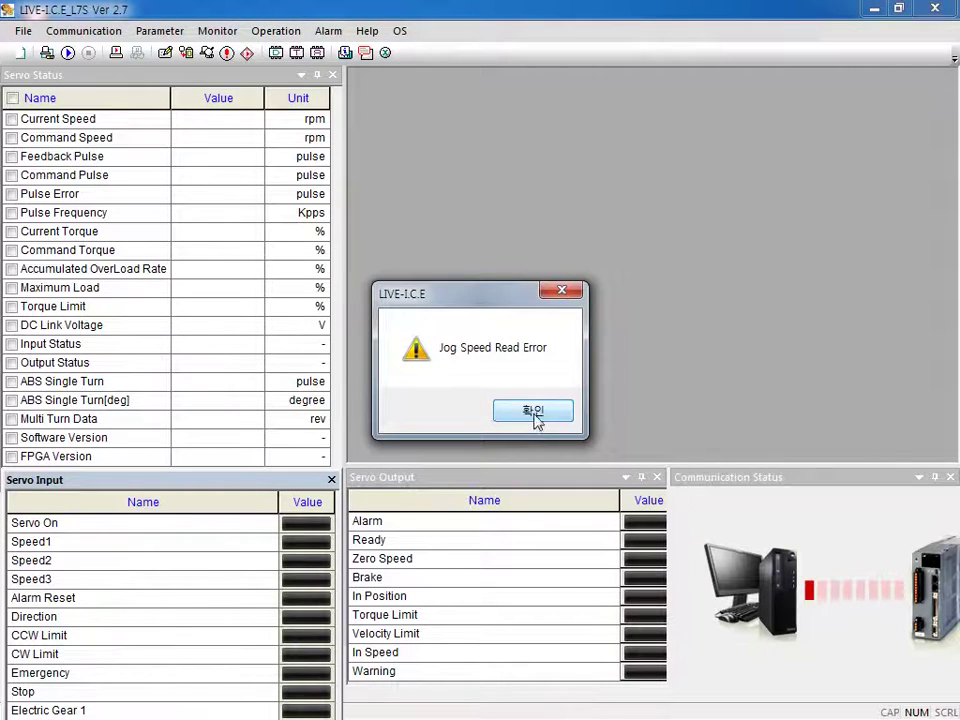
click(533, 416)
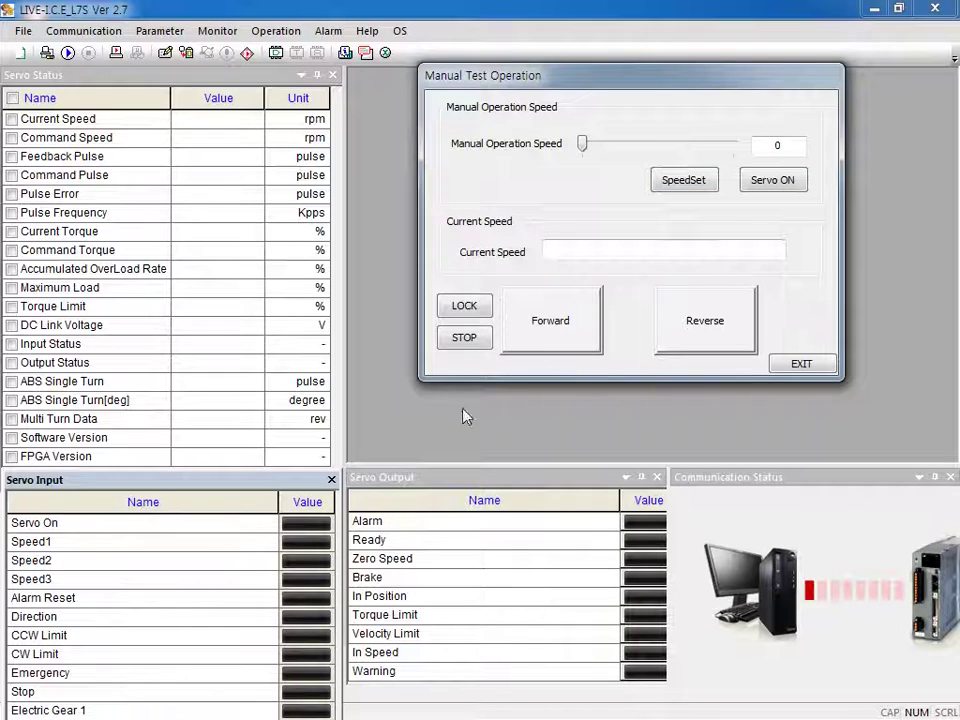
click(814, 366)
Open Gain Auto Tuning, try to apply target distance 1 and tuning speed 8, and close it, dismissing the errors
click(274, 30)
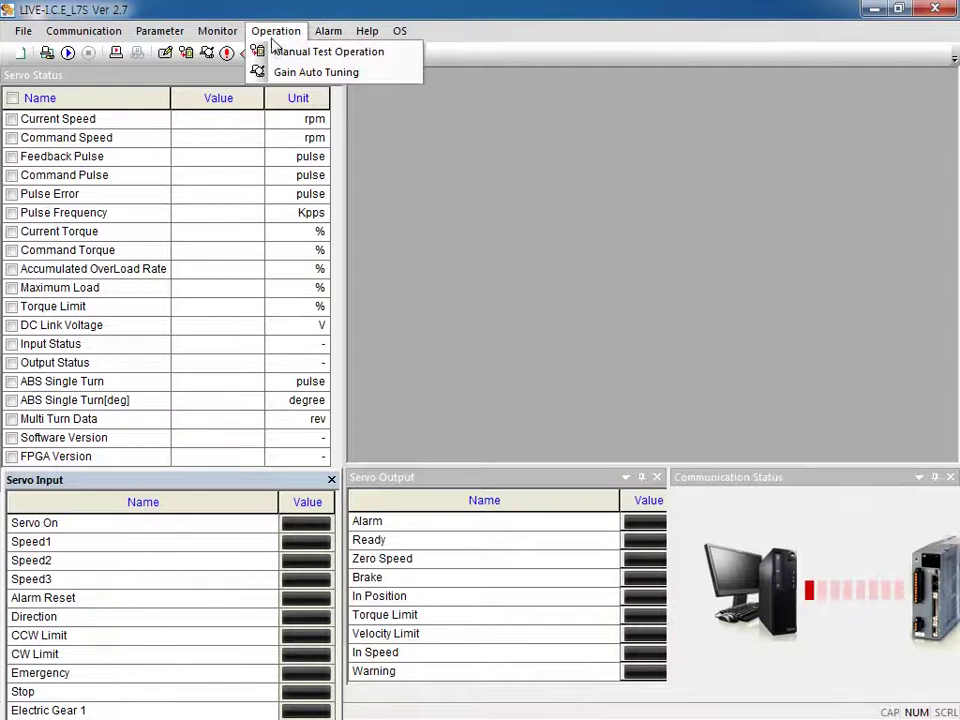
click(295, 74)
click(503, 409)
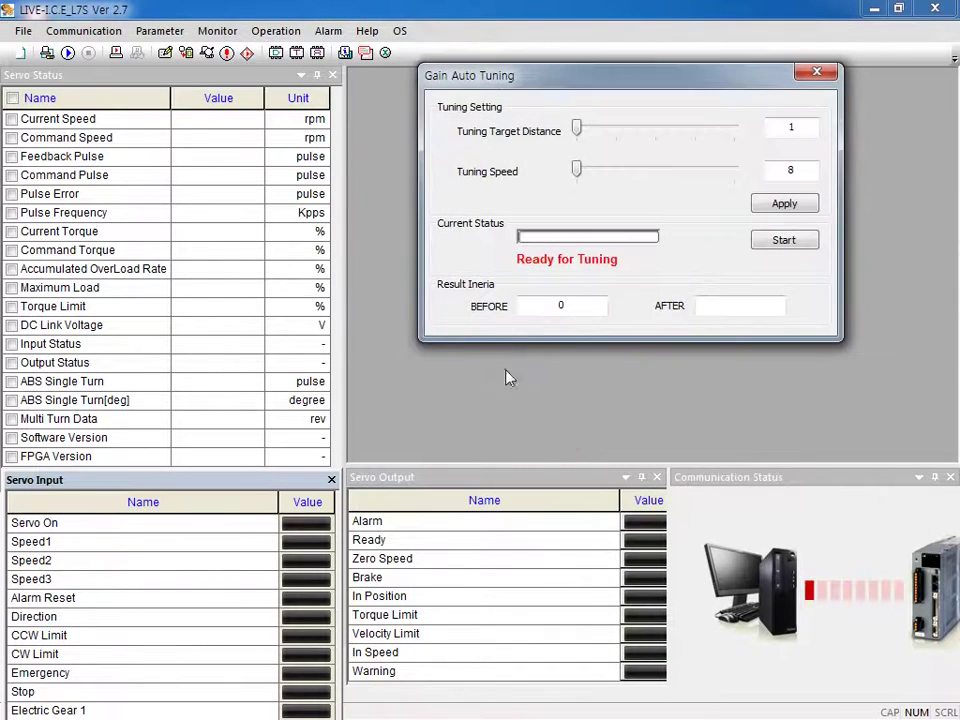
click(784, 204)
click(816, 71)
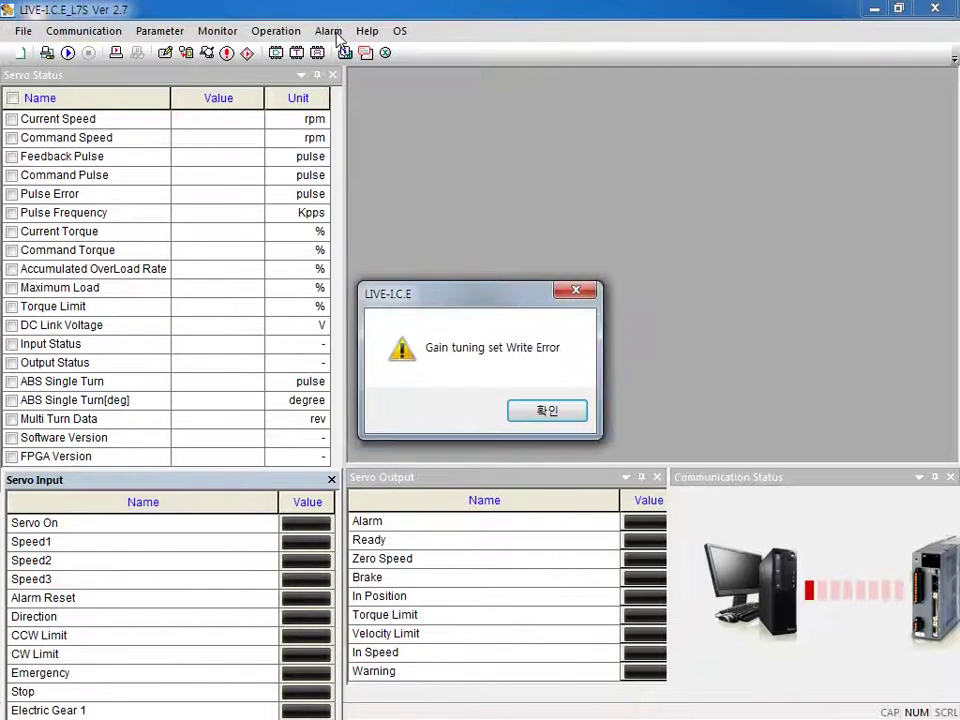
click(549, 410)
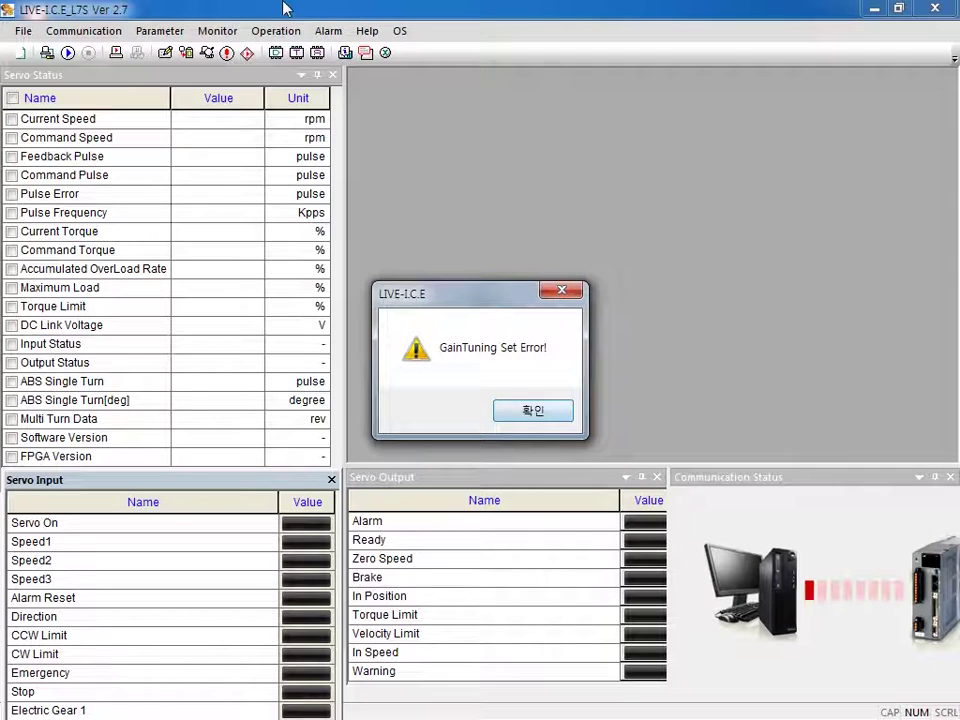
click(527, 413)
Open the Alarm History twice to view its alarm number and name table, dismissing the connection errors and closing it each time
click(333, 30)
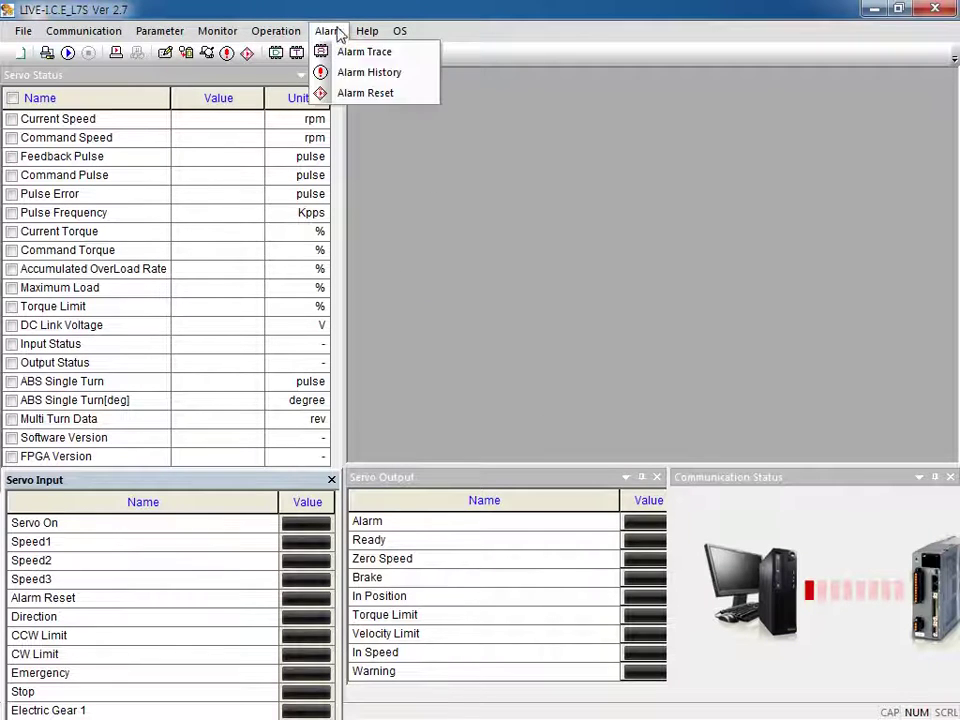
click(370, 72)
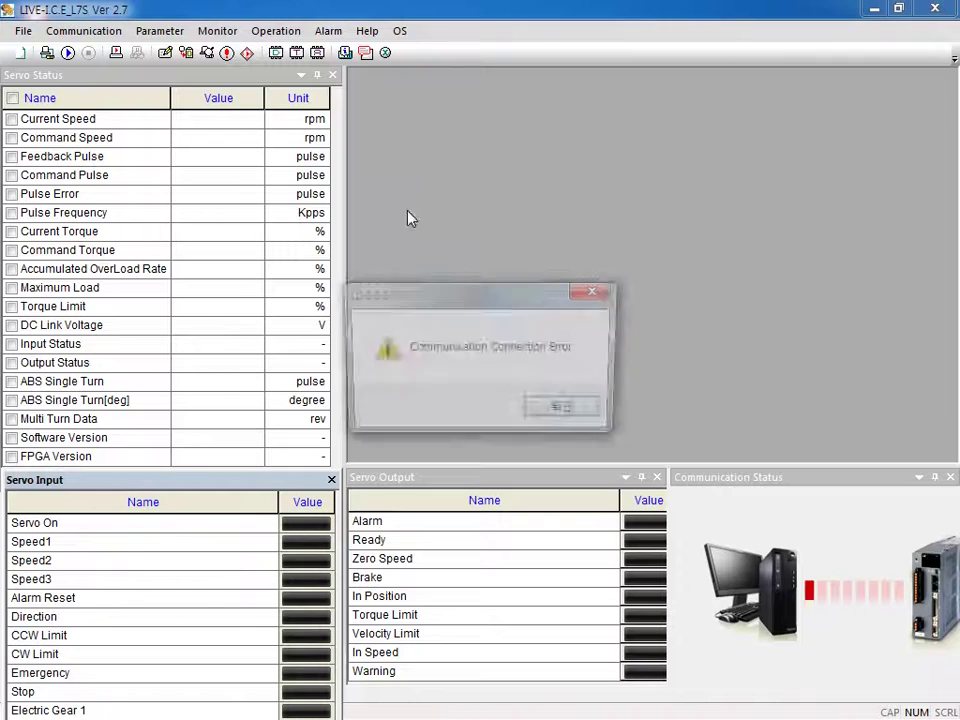
click(555, 411)
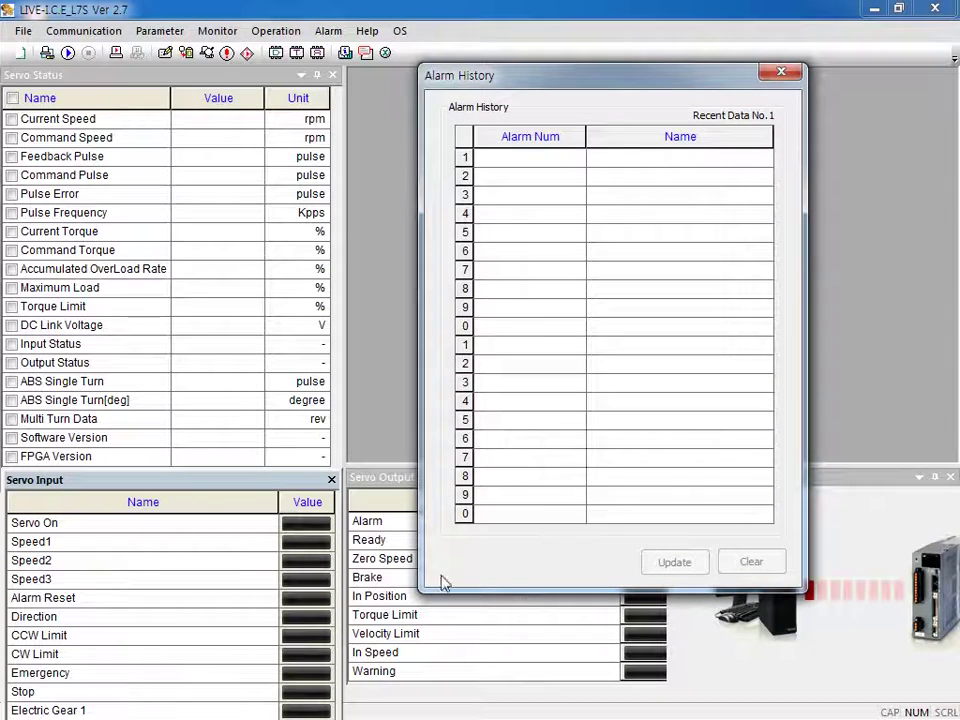
click(781, 72)
click(327, 32)
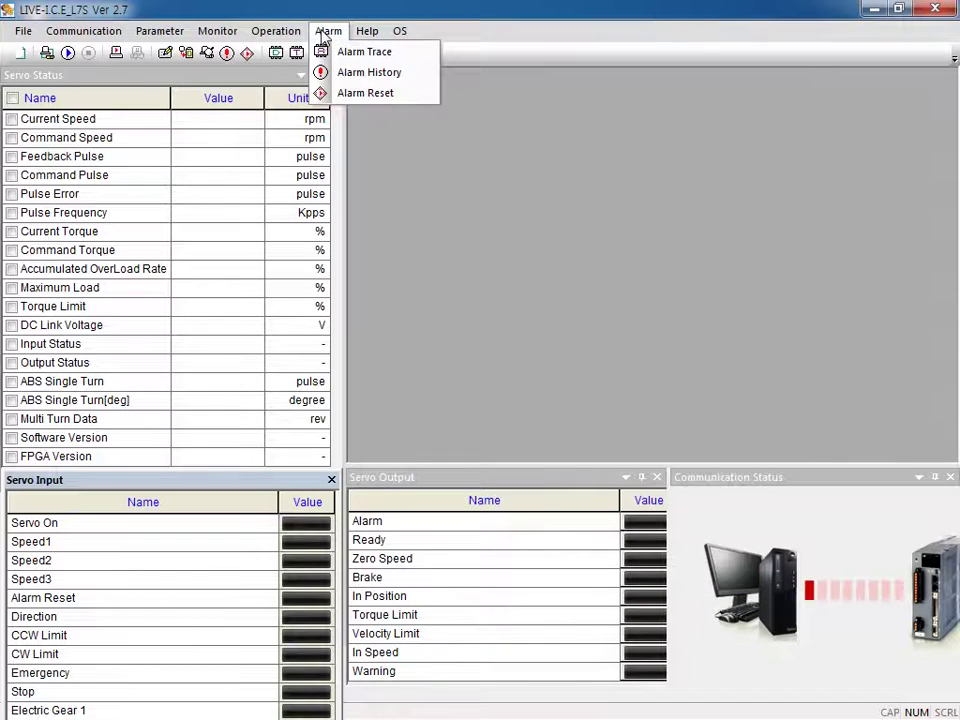
click(368, 72)
click(600, 410)
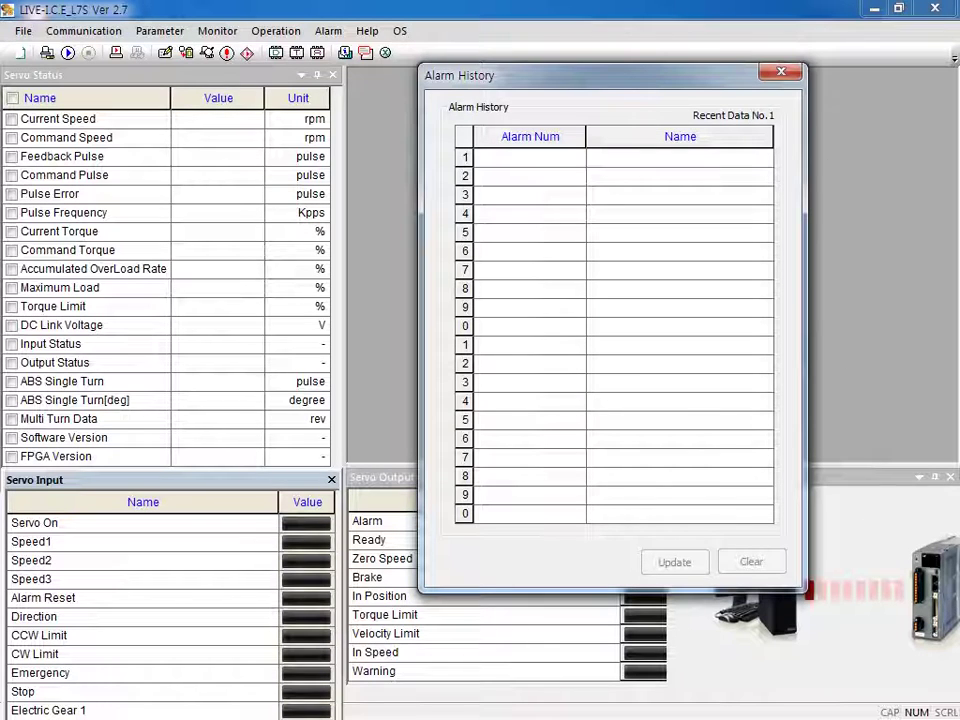
click(781, 71)
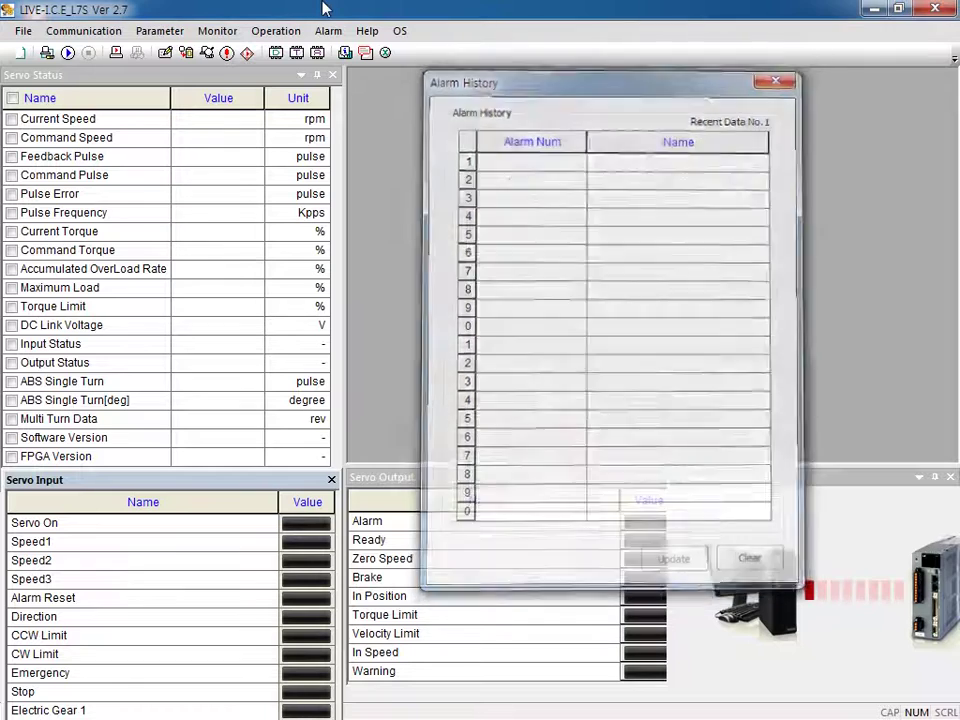
Restore the main window to a smaller size, start the OS firmware download, and accept the caution notice to open the L7 Upgrader
double_click(323, 8)
click(418, 37)
click(460, 58)
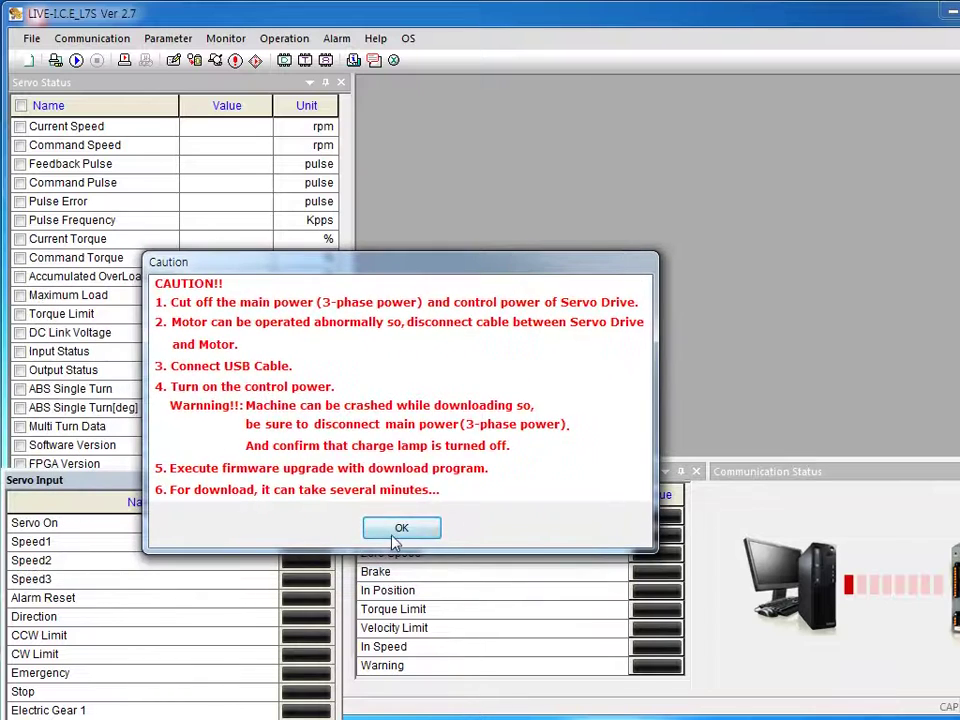
click(392, 540)
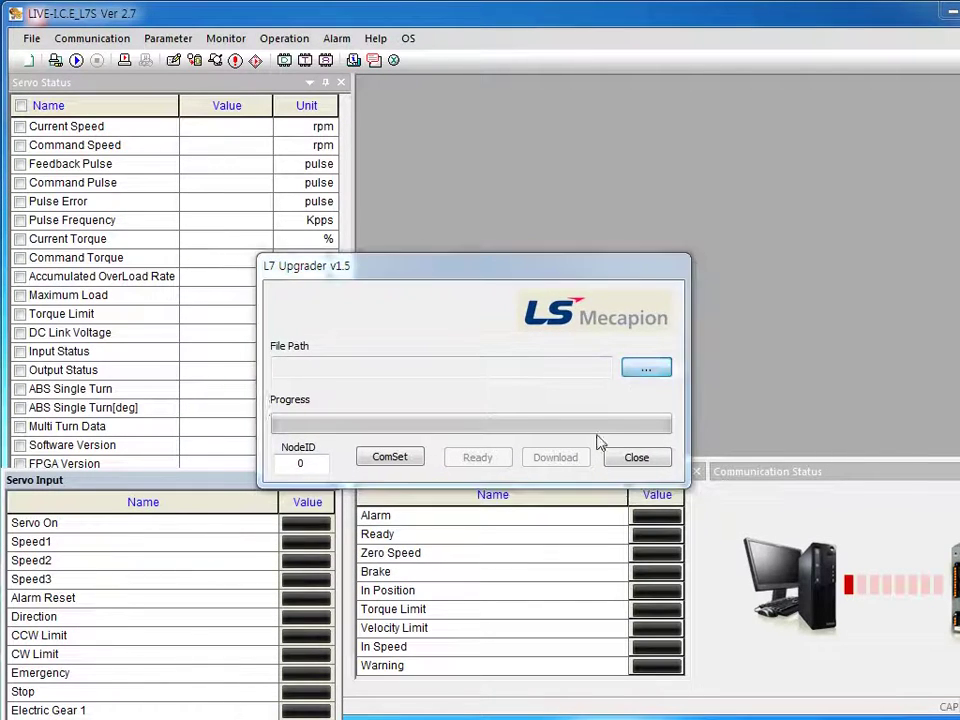
Choose the firmware file from the L7S 1.37 folder on the desktop in the L7 Upgrader, then close the upgrader
click(643, 368)
double_click(482, 292)
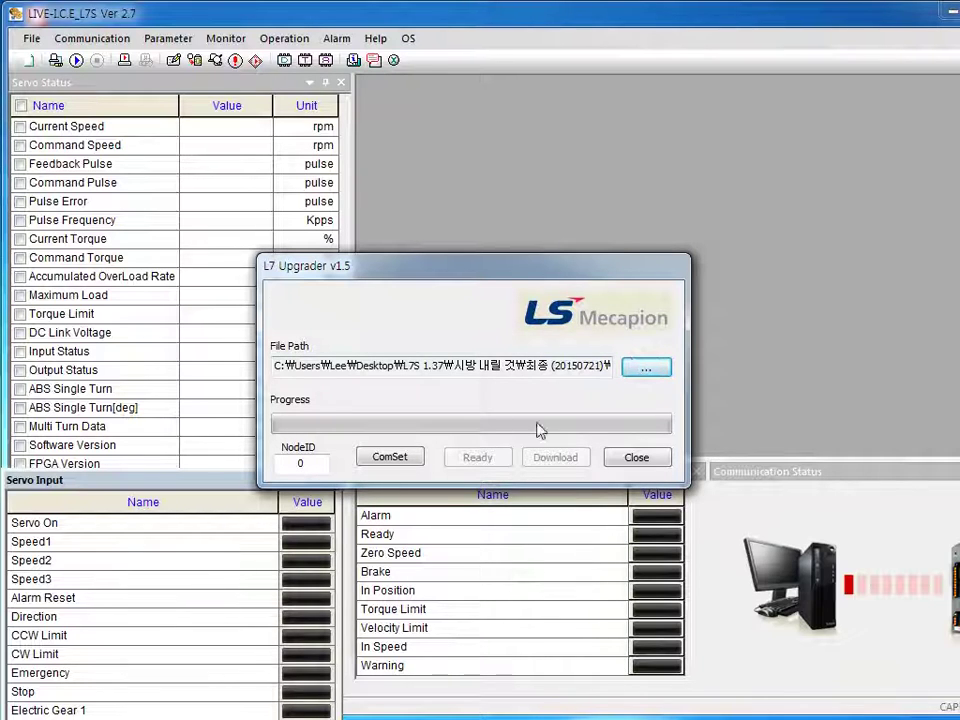
click(646, 458)
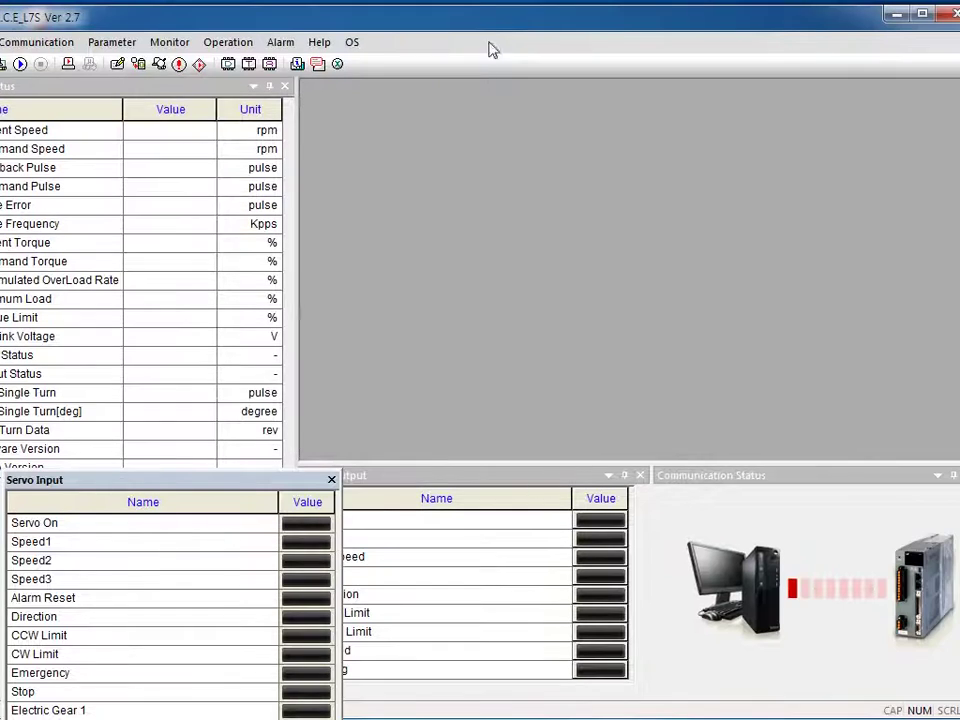
Start the OS firmware download again, accept the caution notice, run ComSet and Ready in the L7 Upgrader, and close the upgrader
click(322, 42)
click(352, 42)
click(370, 60)
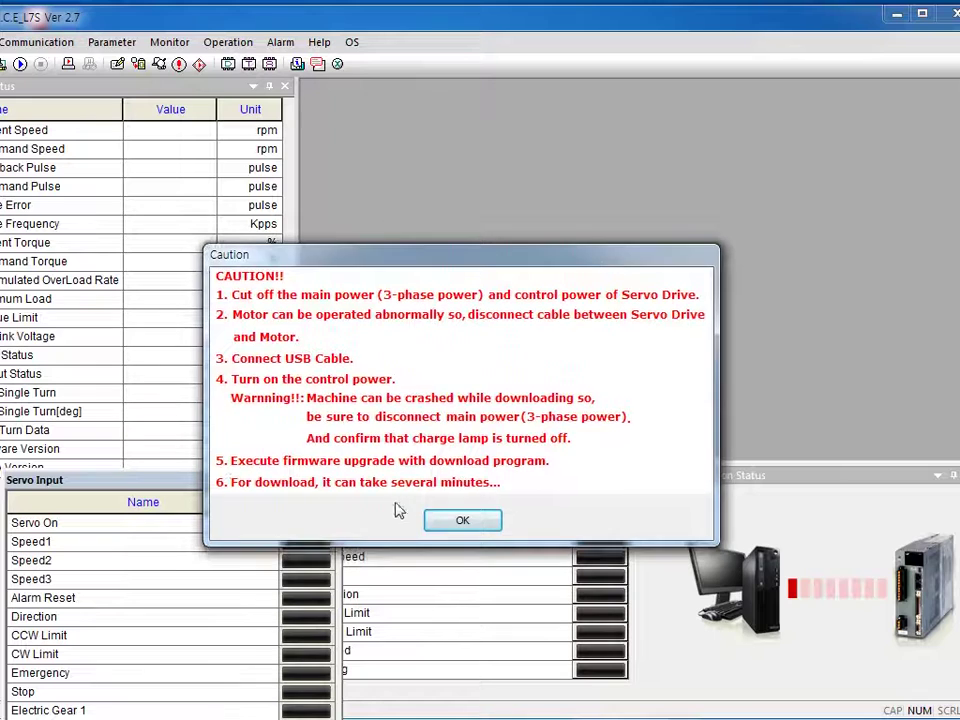
click(460, 520)
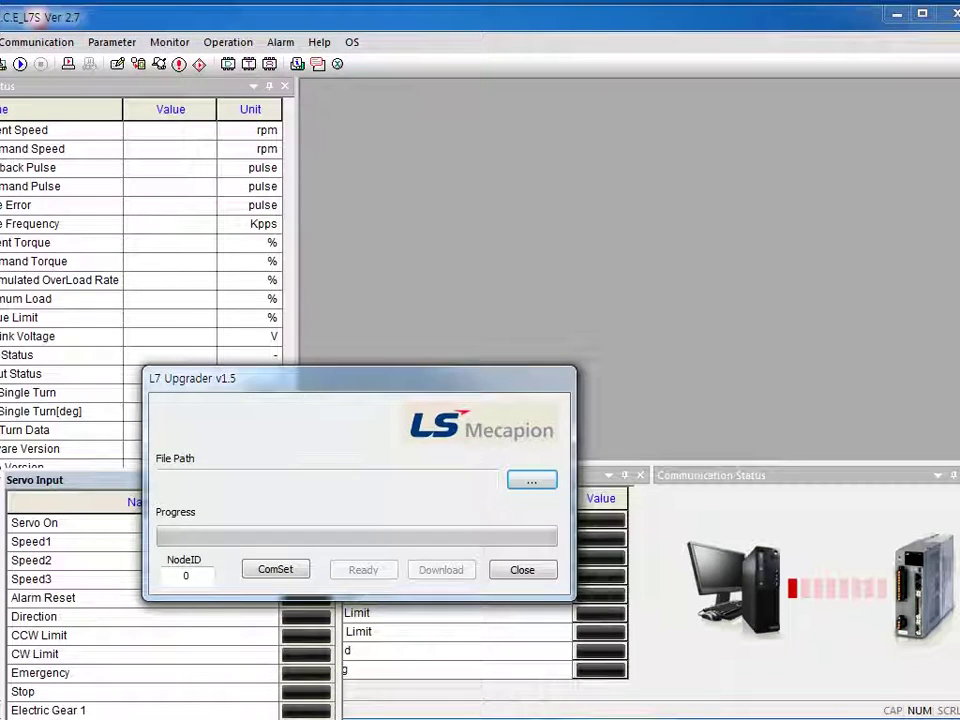
click(280, 574)
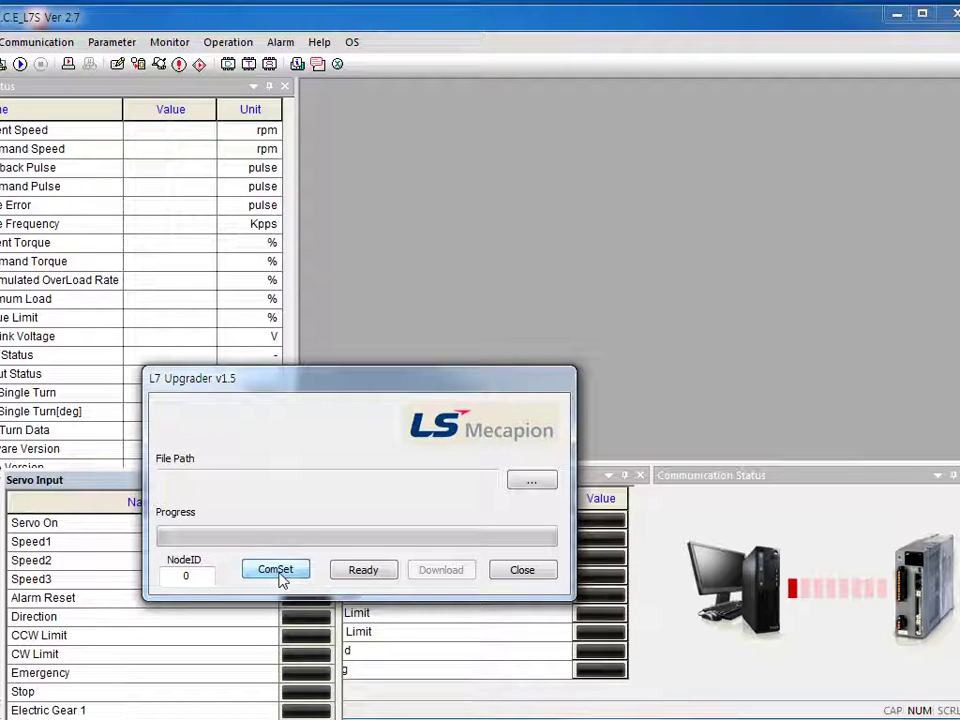
click(385, 575)
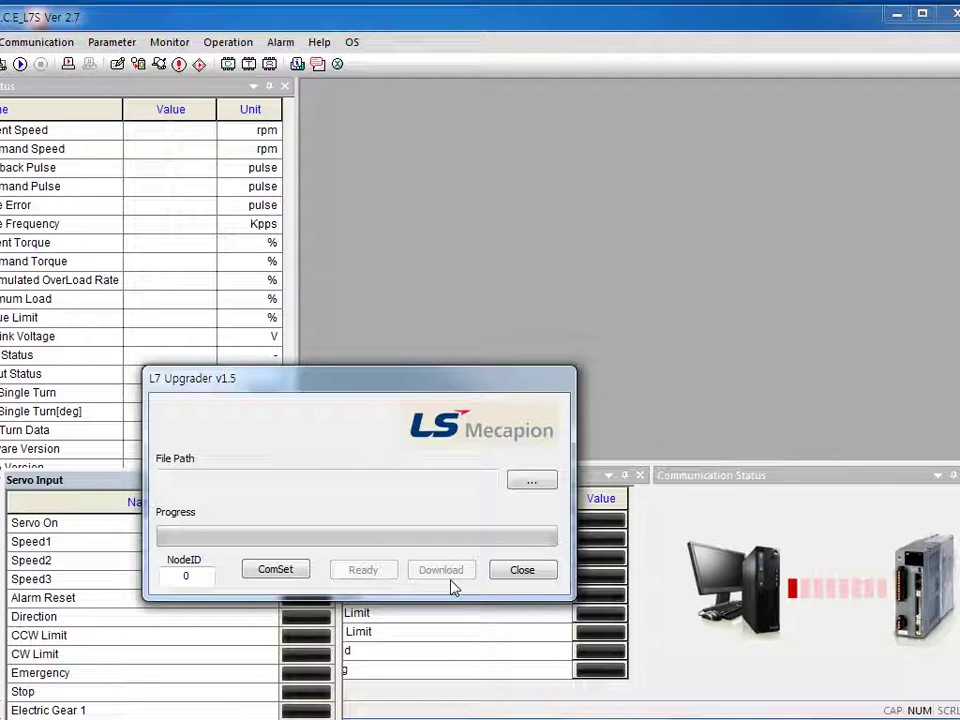
click(528, 580)
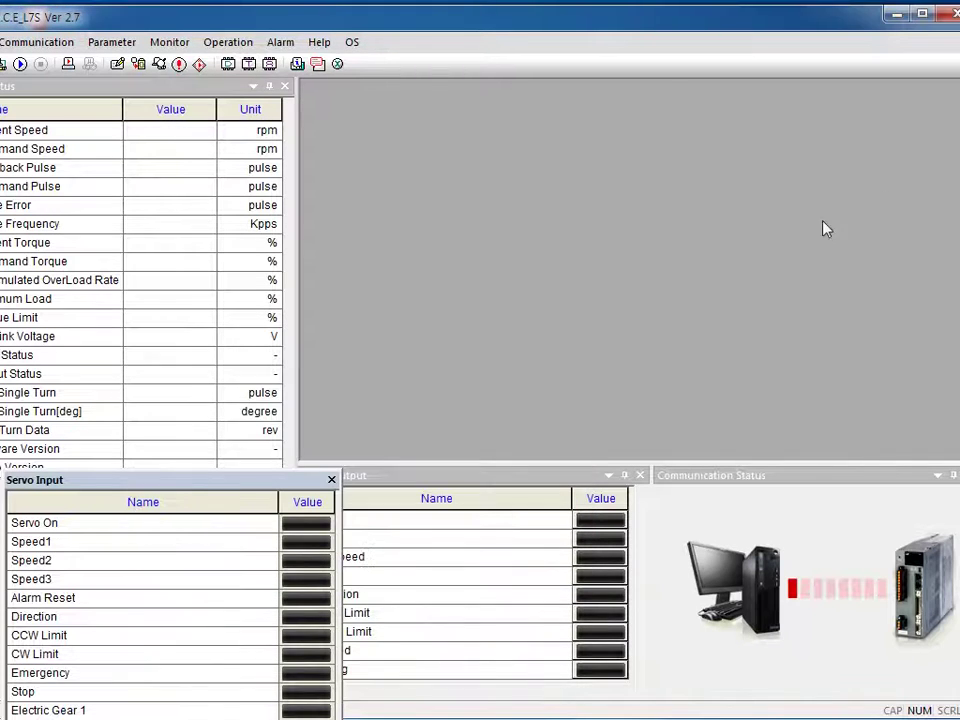
Close the LIVE-I.C.E L7S program and launch Drive CM from the desktop
click(953, 17)
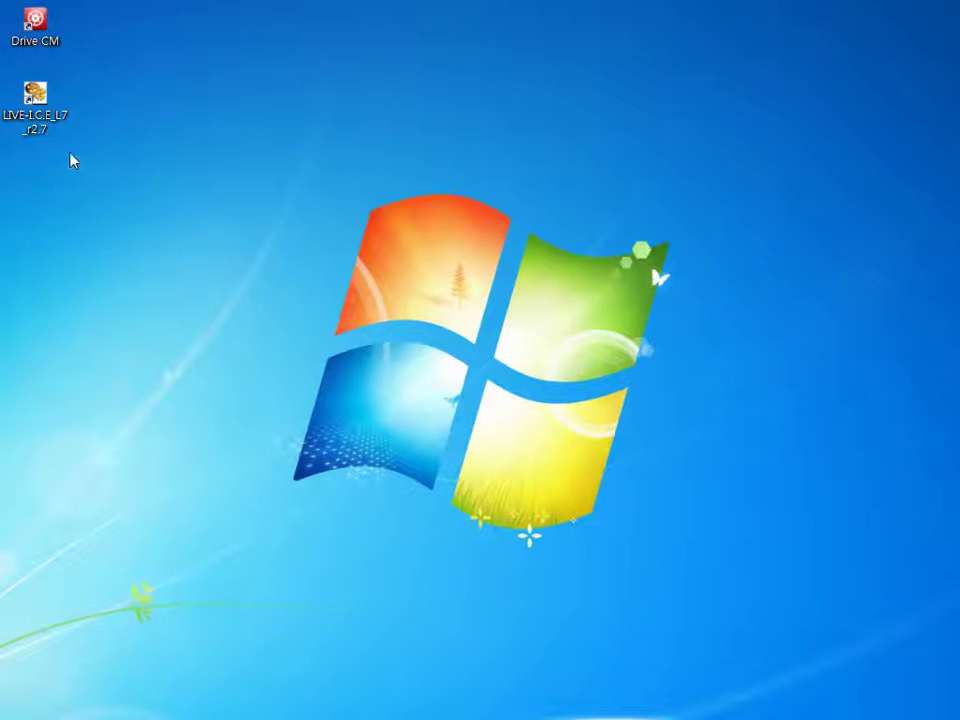
double_click(47, 106)
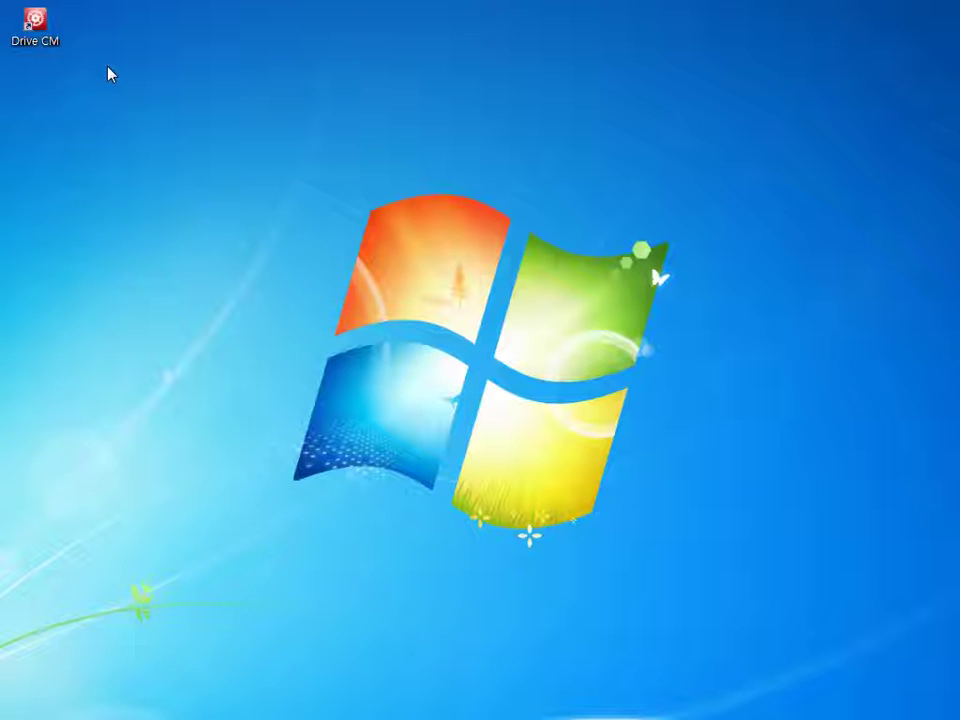
double_click(57, 35)
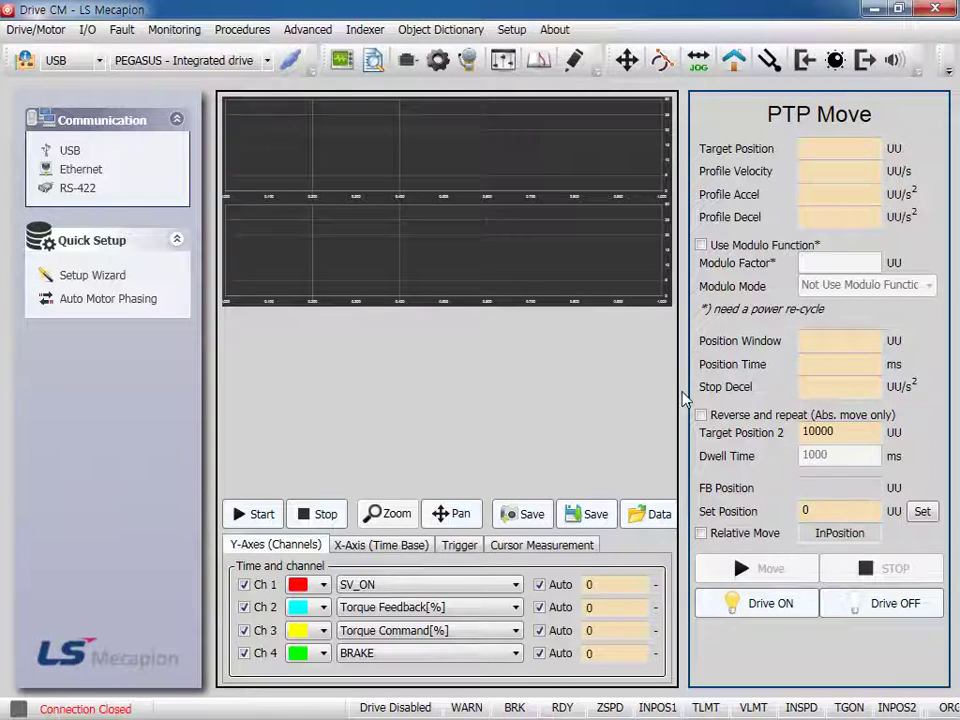
Review the available communication types USB, Ethernet and RS-422, keeping USB selected
click(65, 60)
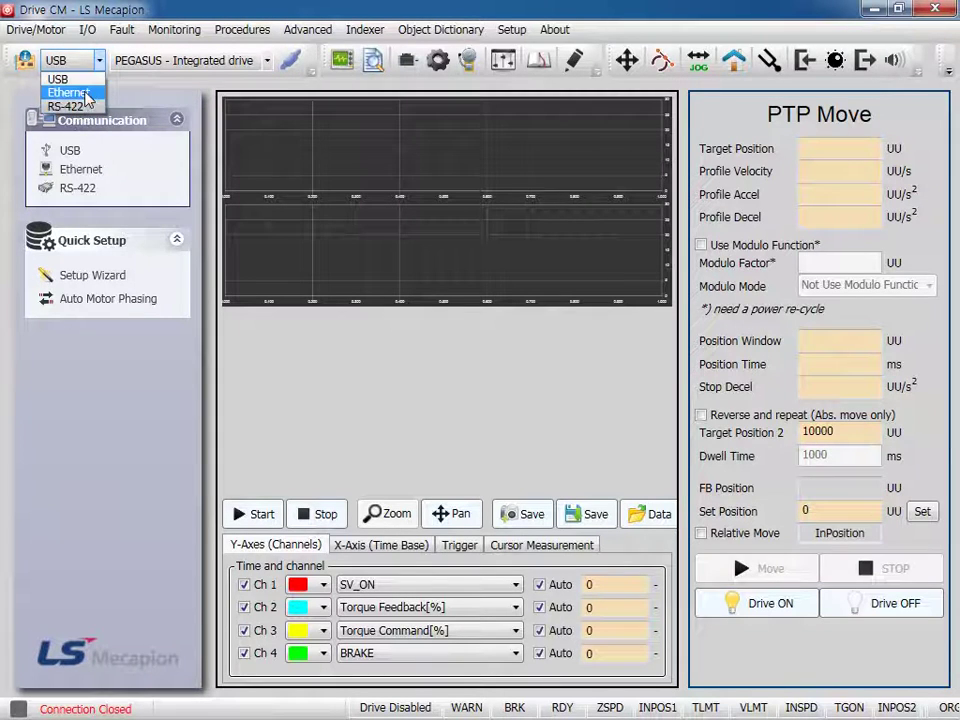
click(60, 78)
click(98, 62)
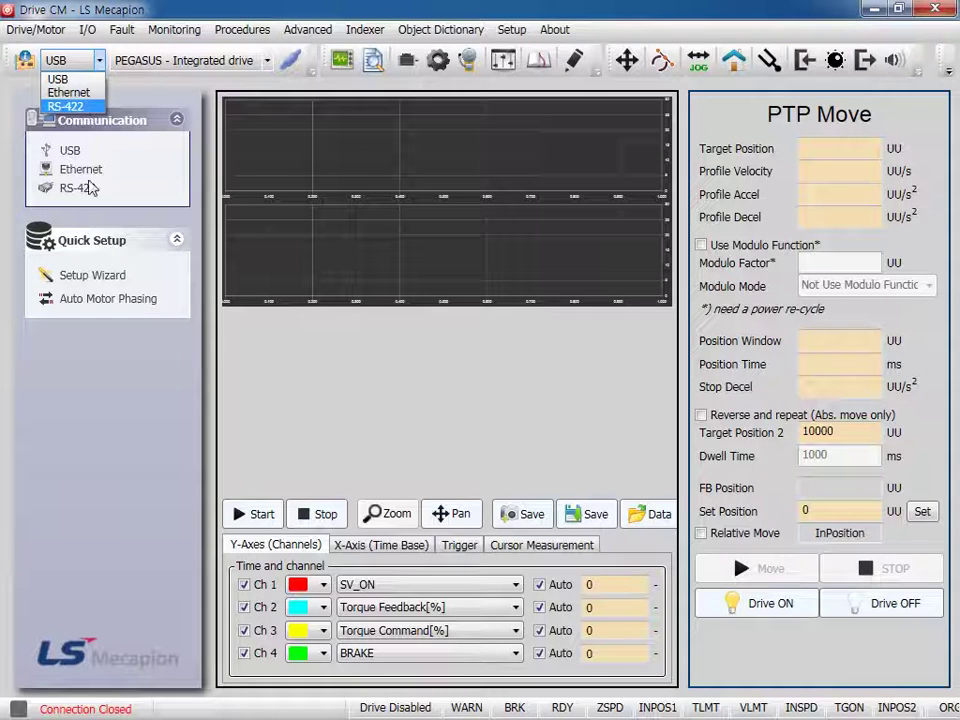
click(92, 405)
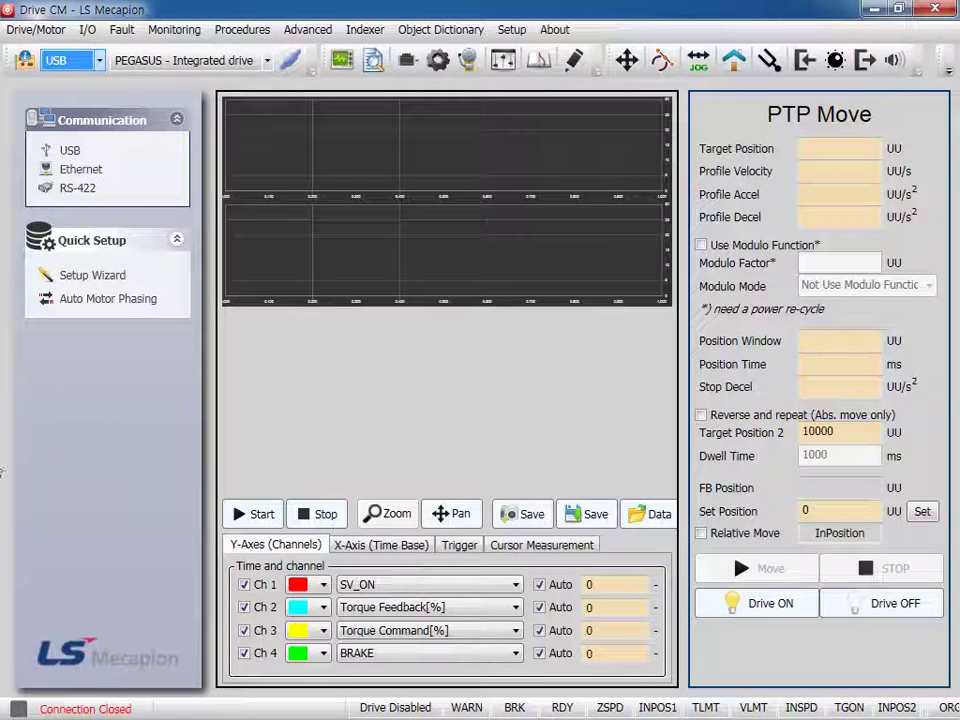
click(46, 316)
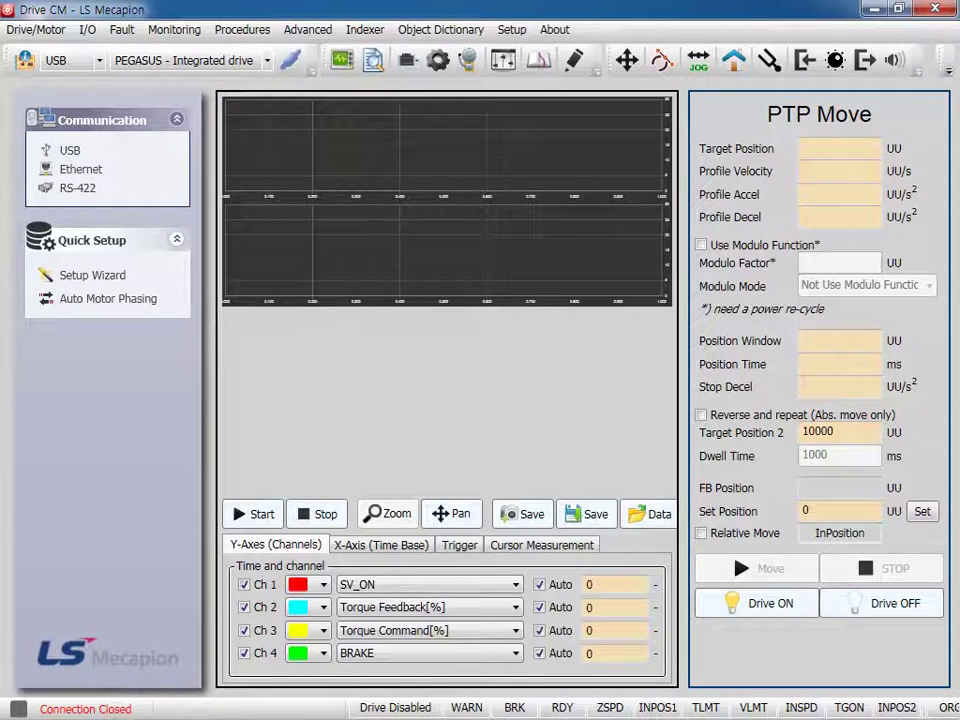
Select L7NH - EtherCAT drive as the drive type and connect to it over USB
click(185, 60)
click(97, 85)
click(185, 60)
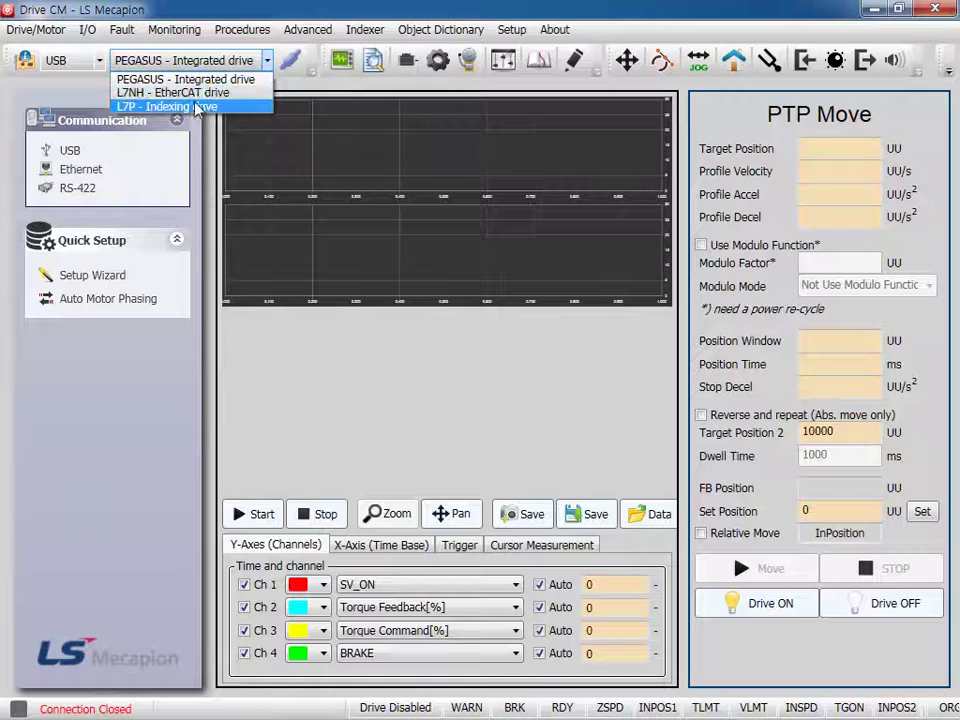
click(196, 93)
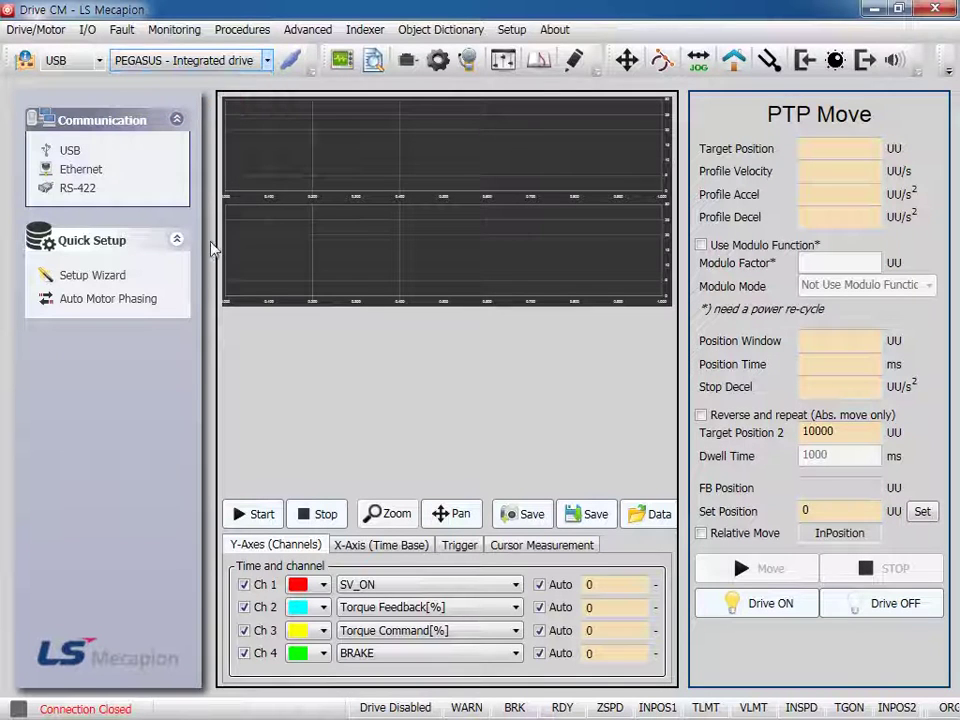
click(291, 62)
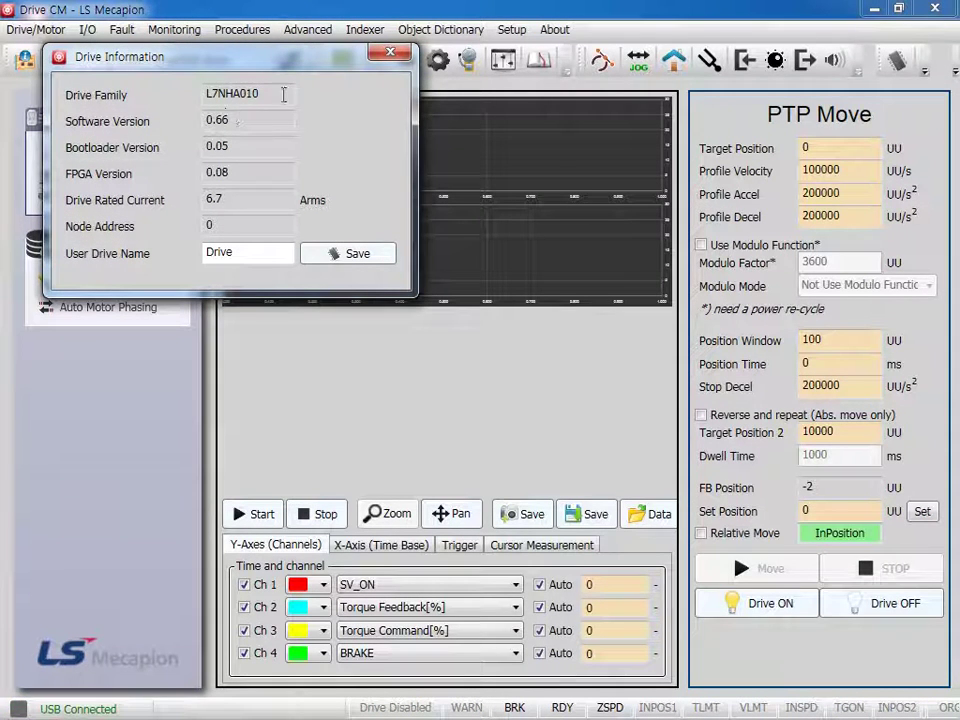
Examine the drive family, software, bootloader and FPGA versions and rated current in Drive Information, and close the window
drag(205, 93, 259, 125)
double_click(259, 125)
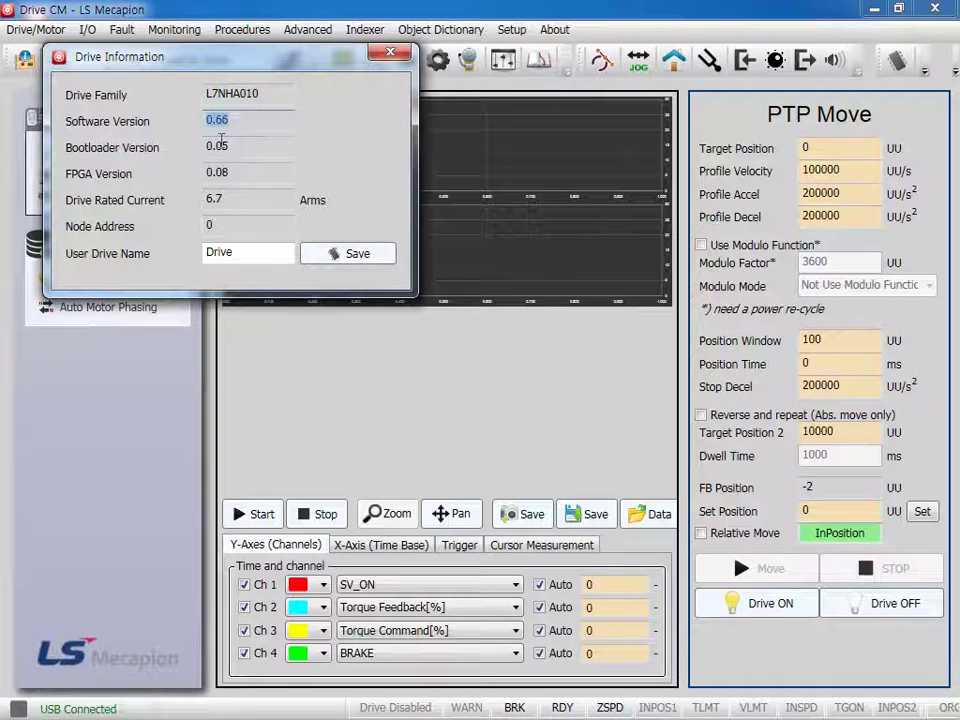
double_click(253, 146)
double_click(253, 171)
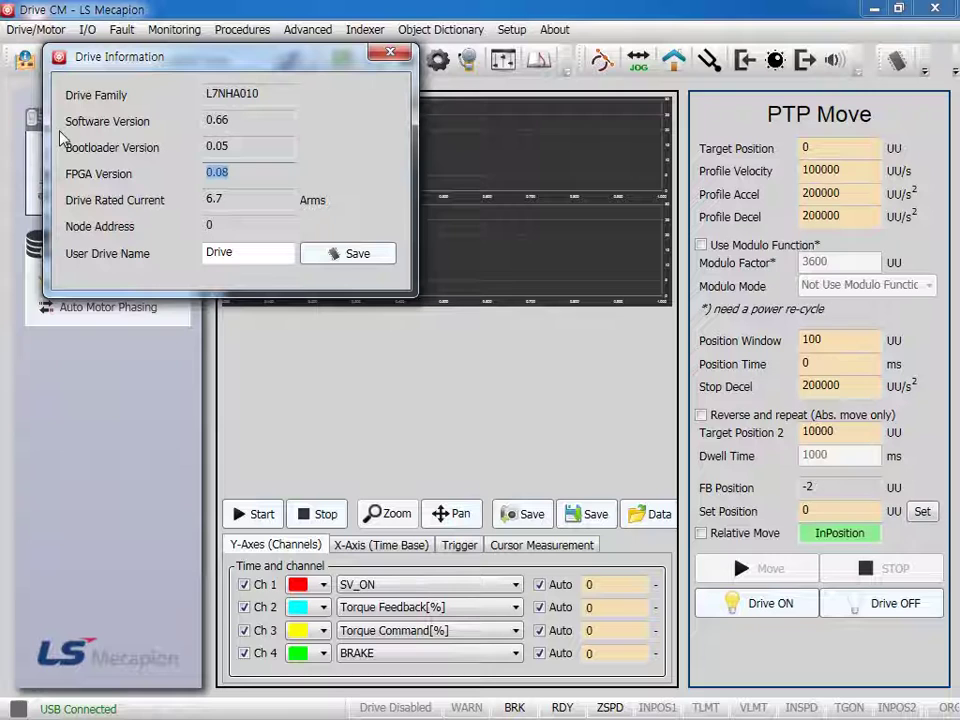
double_click(241, 201)
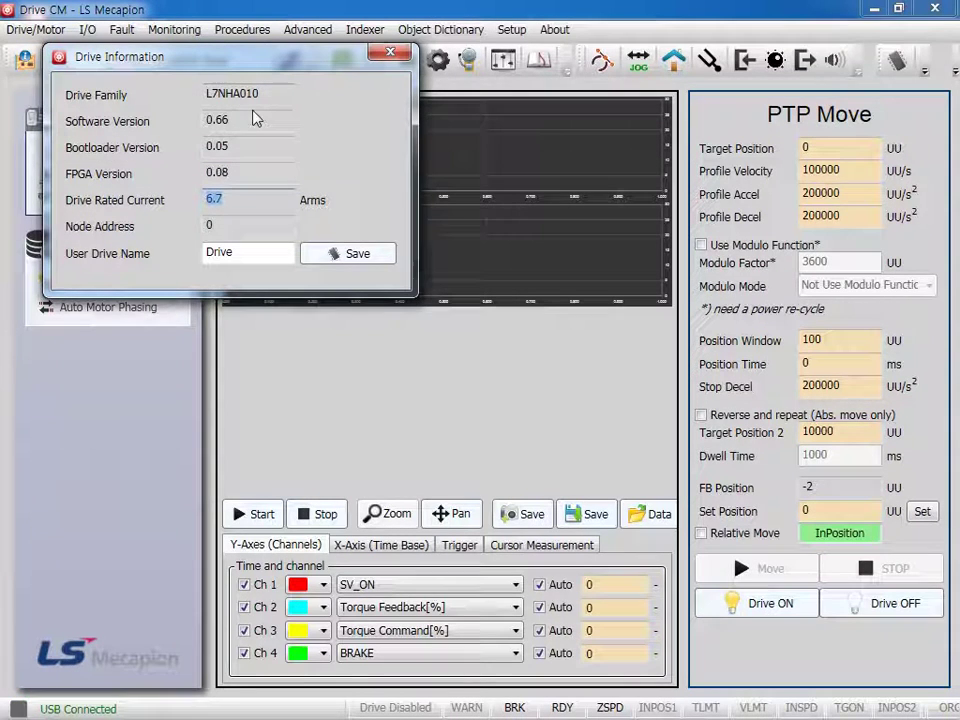
drag(274, 92, 174, 97)
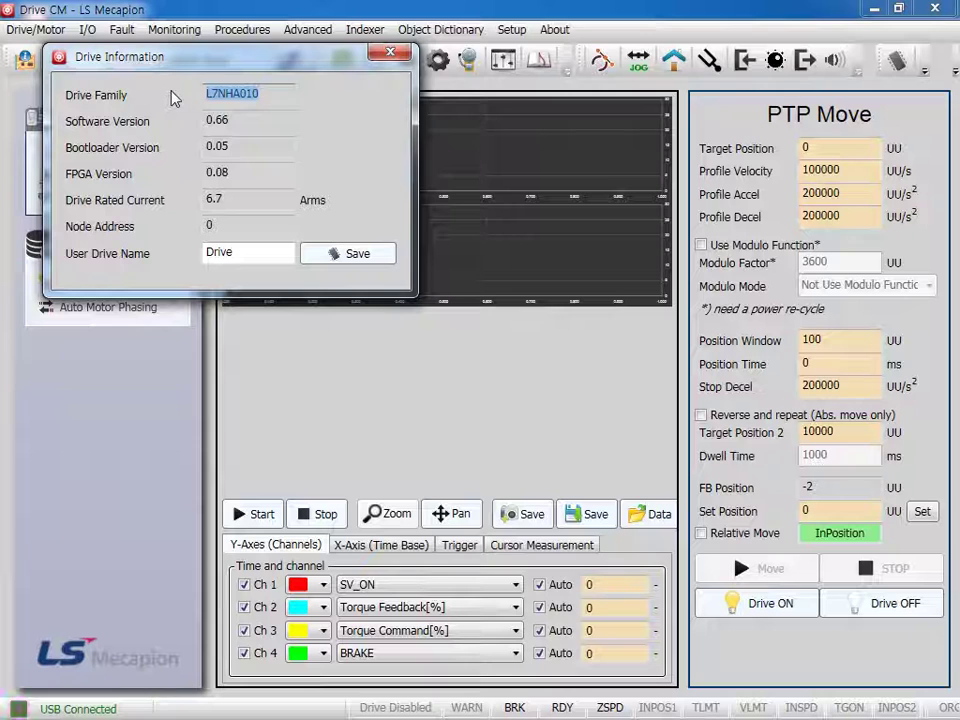
key(Left)
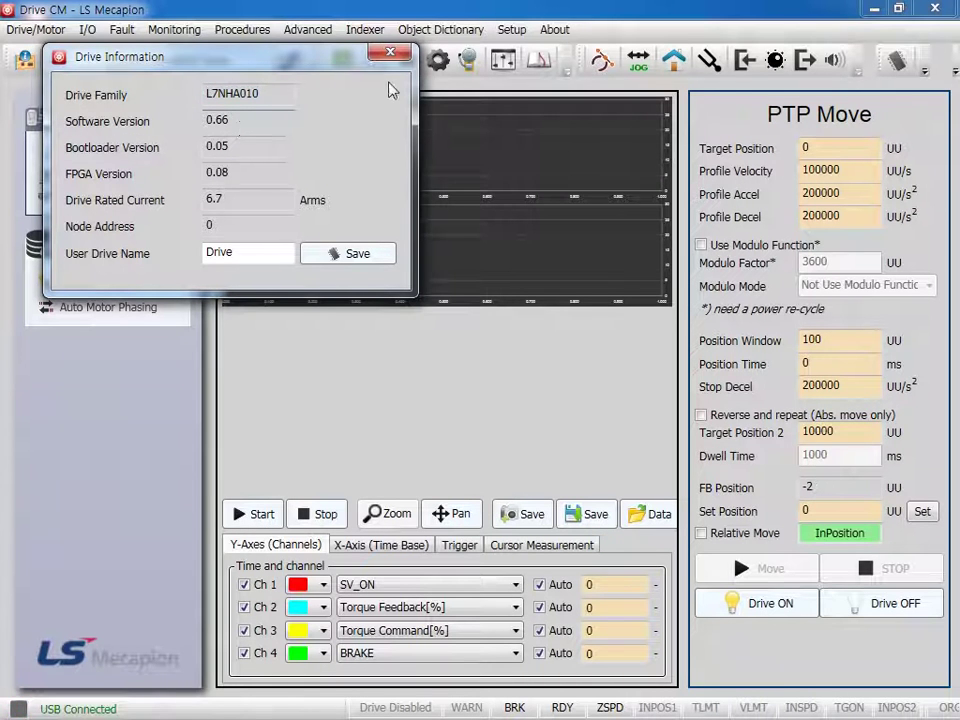
click(389, 52)
Bring Drive Information up again from the drive connection and examine the Drive Rated Current value
click(289, 60)
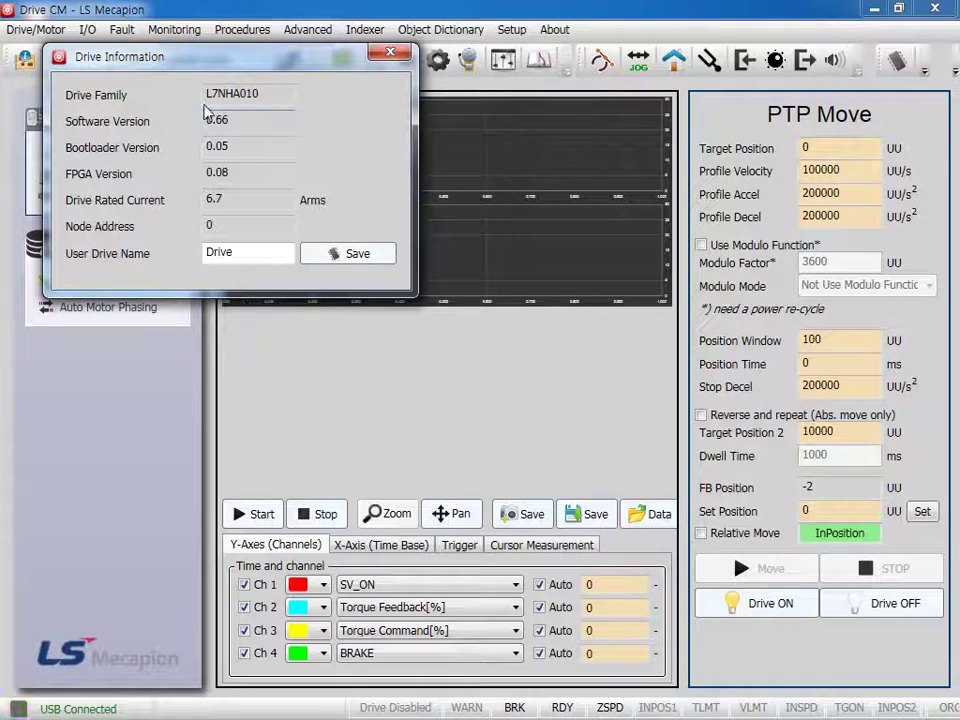
drag(205, 199, 232, 199)
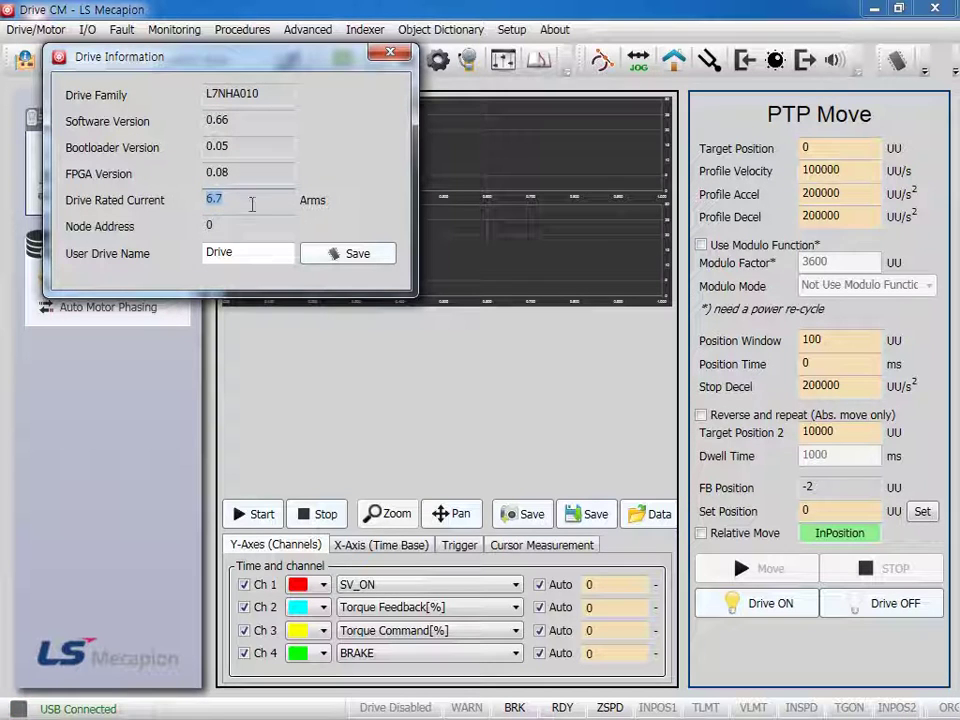
click(253, 204)
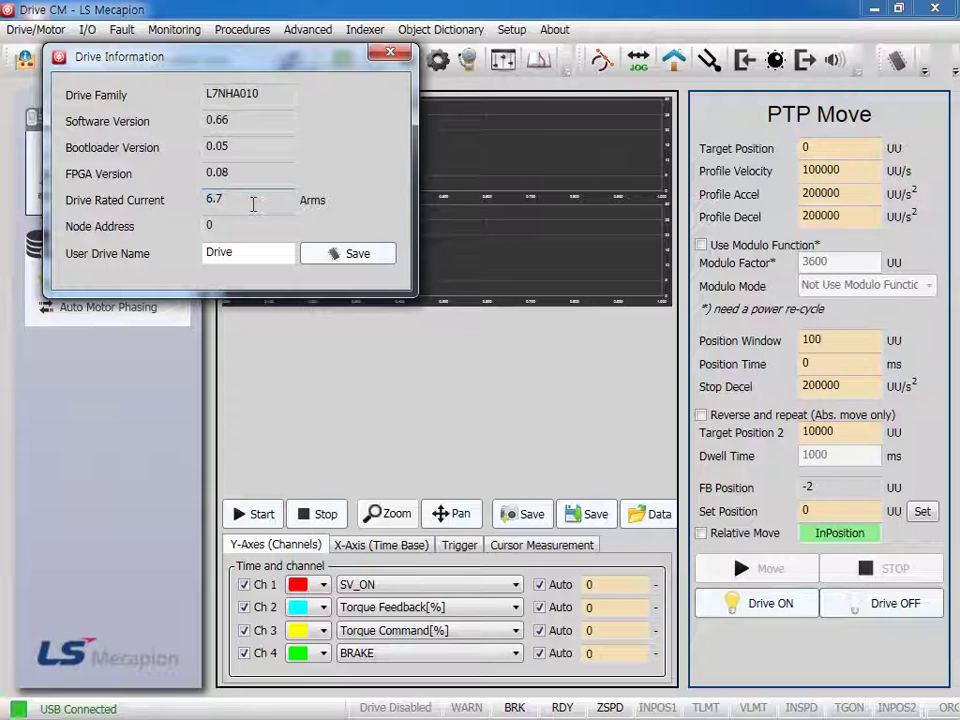
double_click(231, 197)
click(229, 203)
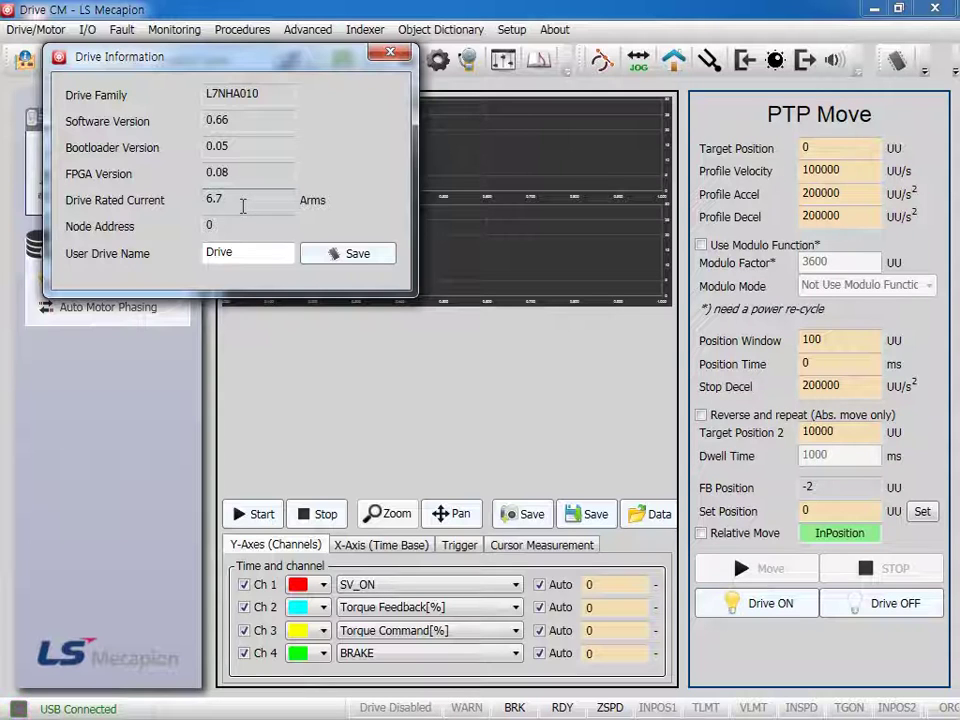
double_click(259, 200)
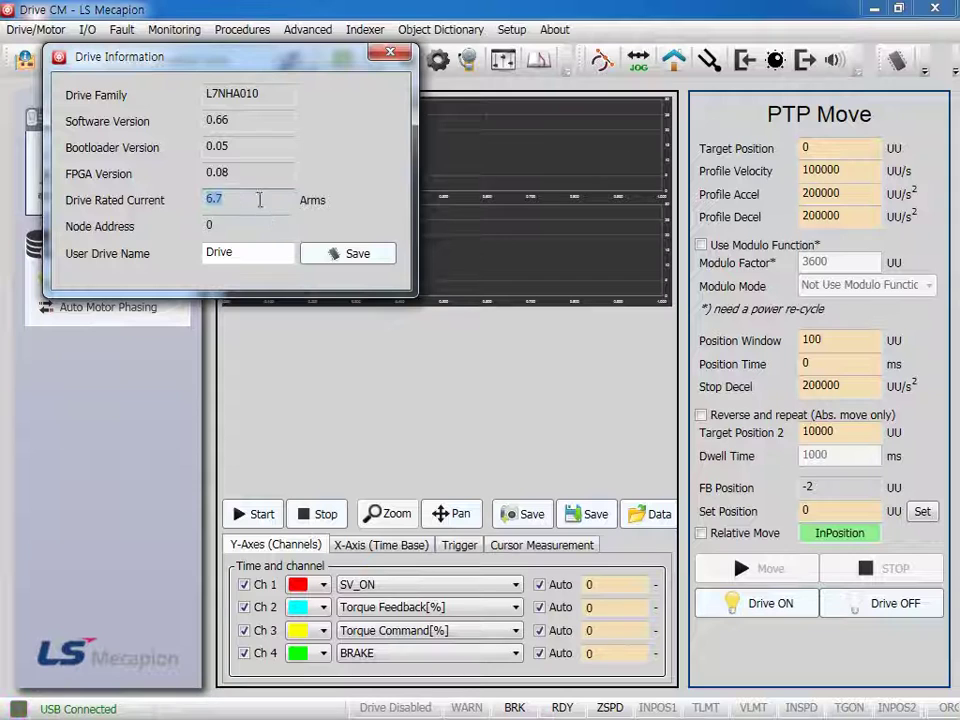
Set the User Drive Name to kkkdkdkdk and save it to the drive
click(266, 256)
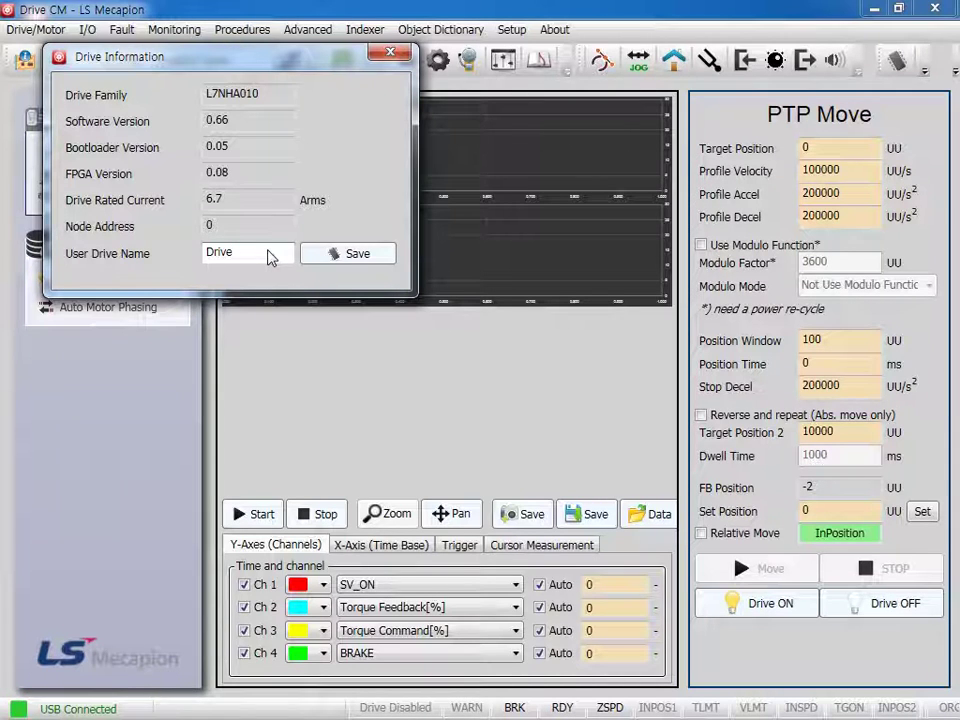
drag(253, 257, 141, 253)
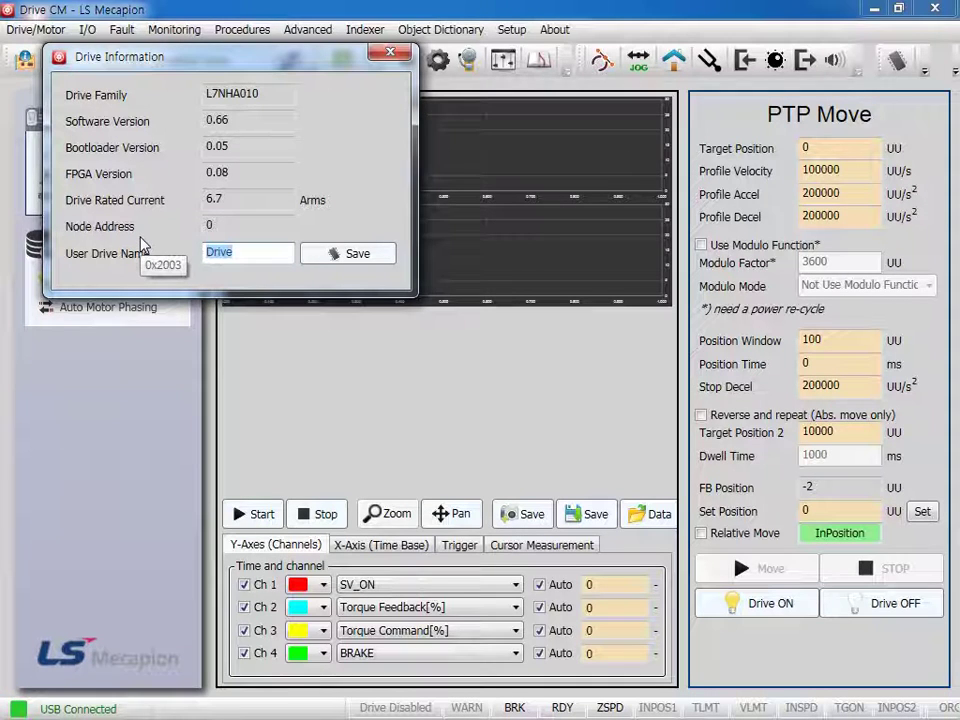
text(kkkdkdkdk)
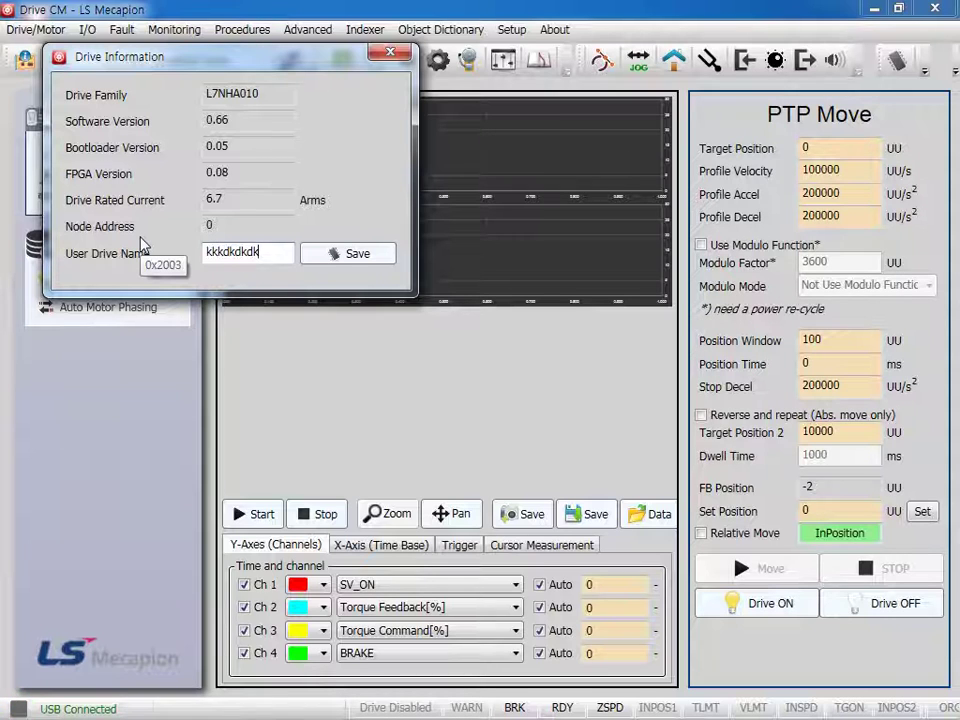
click(345, 254)
click(315, 253)
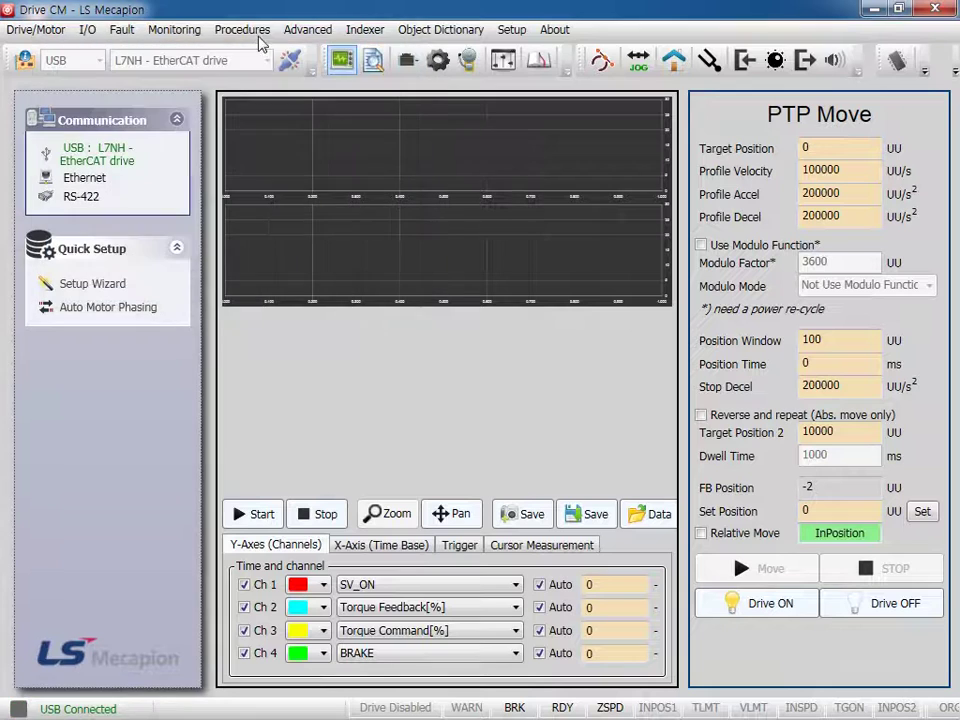
Reconnect the drive, check the User Drive Name in Drive Information, and close the window
click(296, 62)
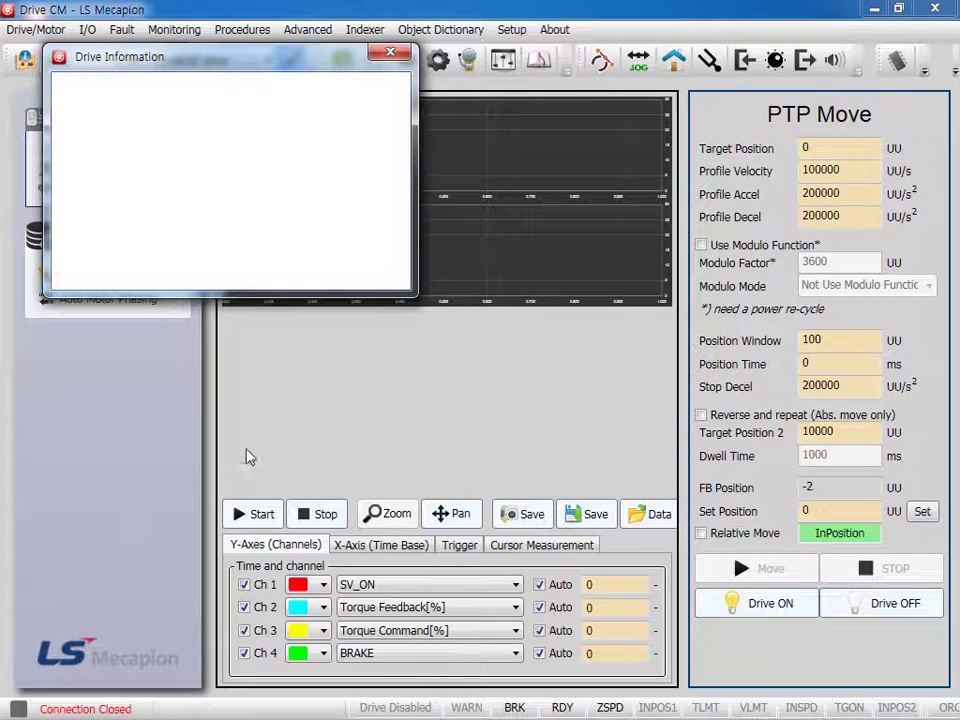
double_click(240, 253)
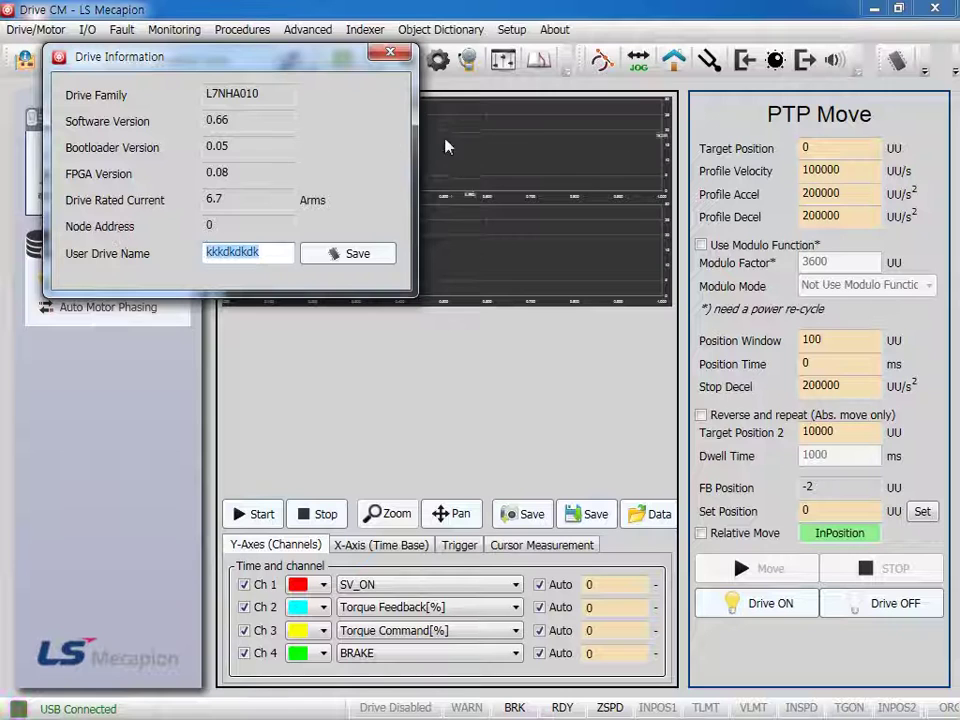
click(390, 53)
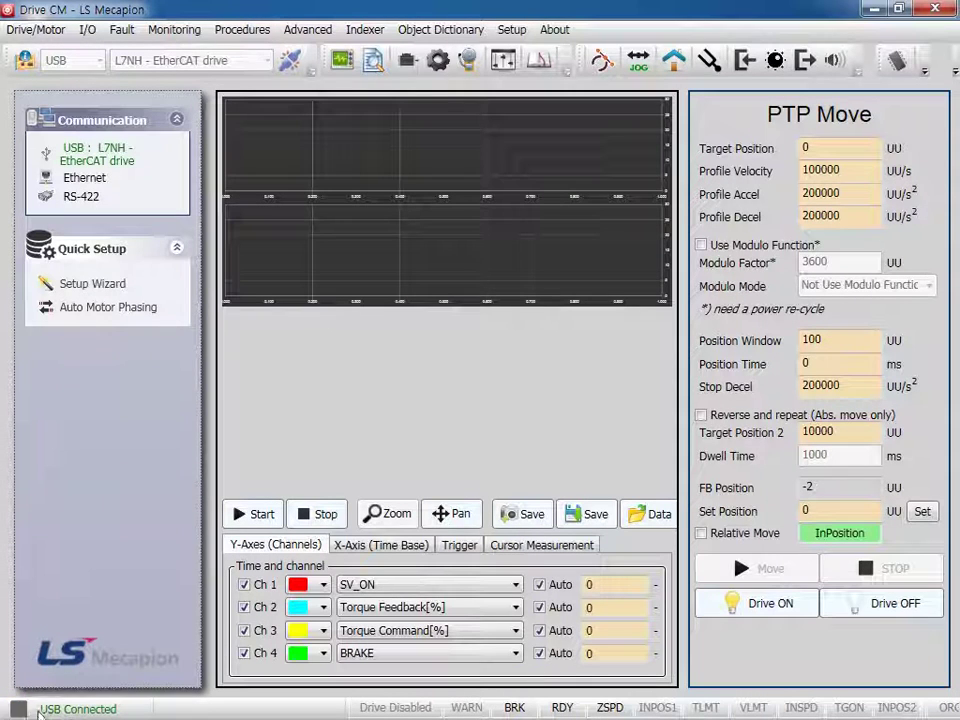
Disconnect the L7NH EtherCAT drive from USB, reconnect it, and look over the Drive/Motor options
click(289, 60)
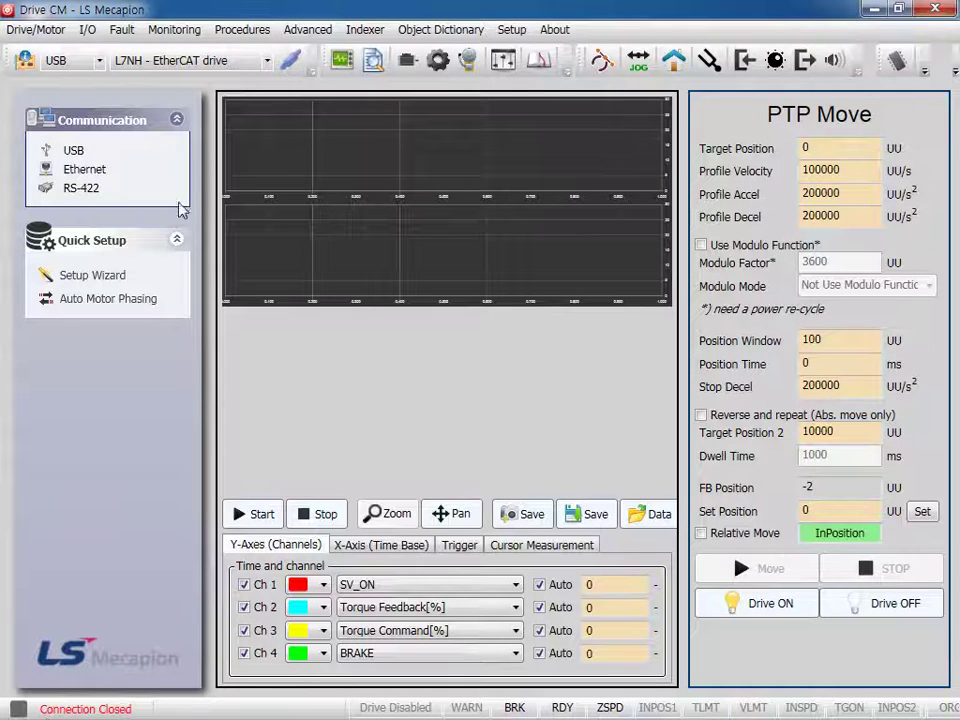
click(291, 71)
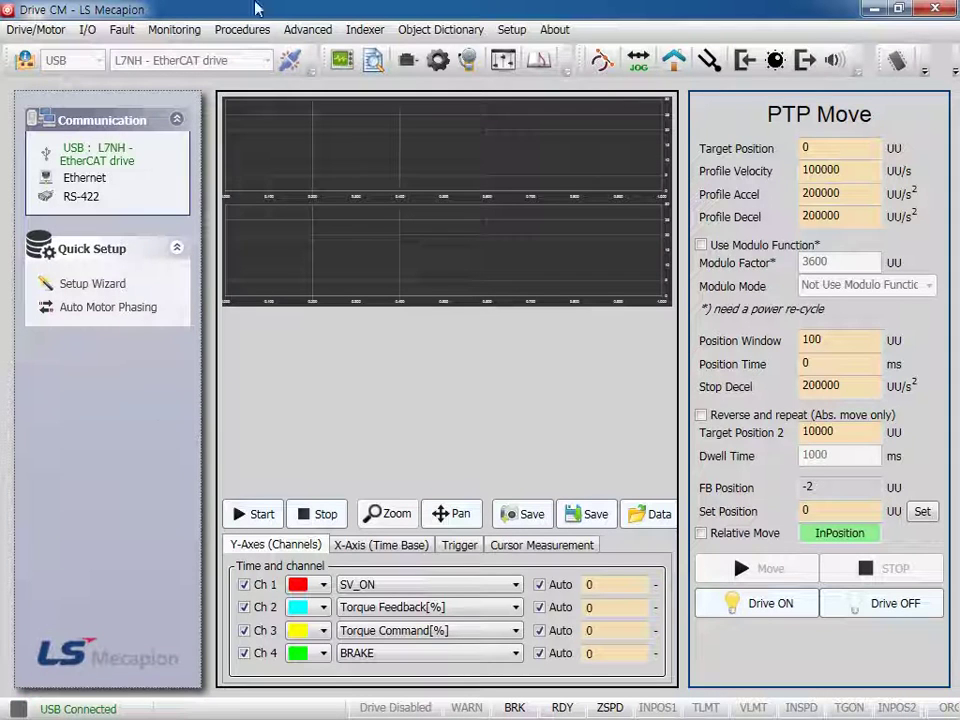
click(37, 30)
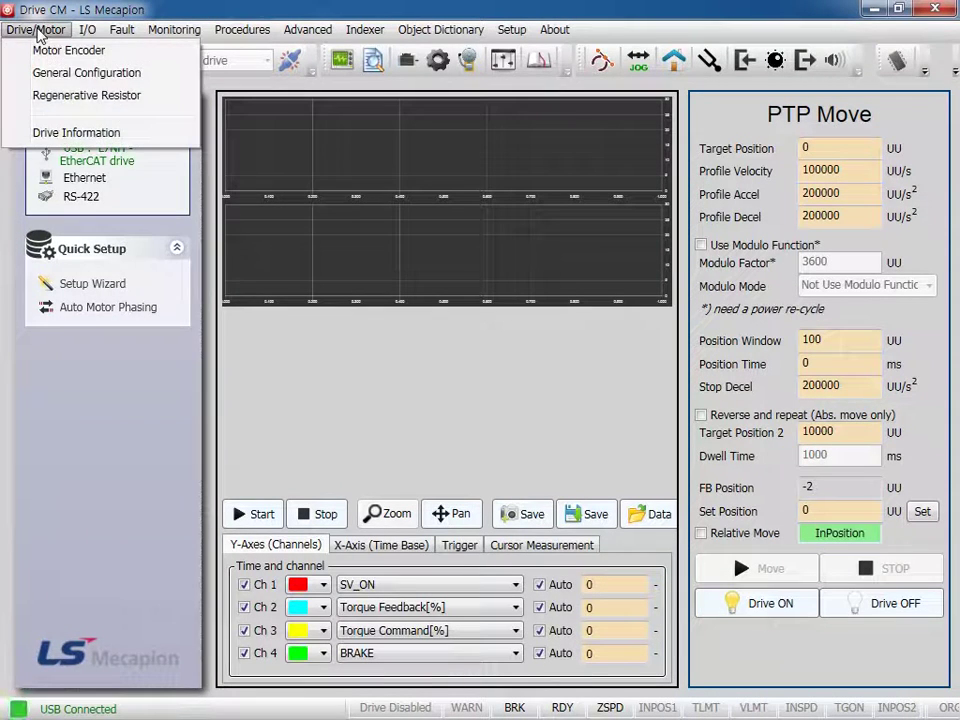
click(140, 92)
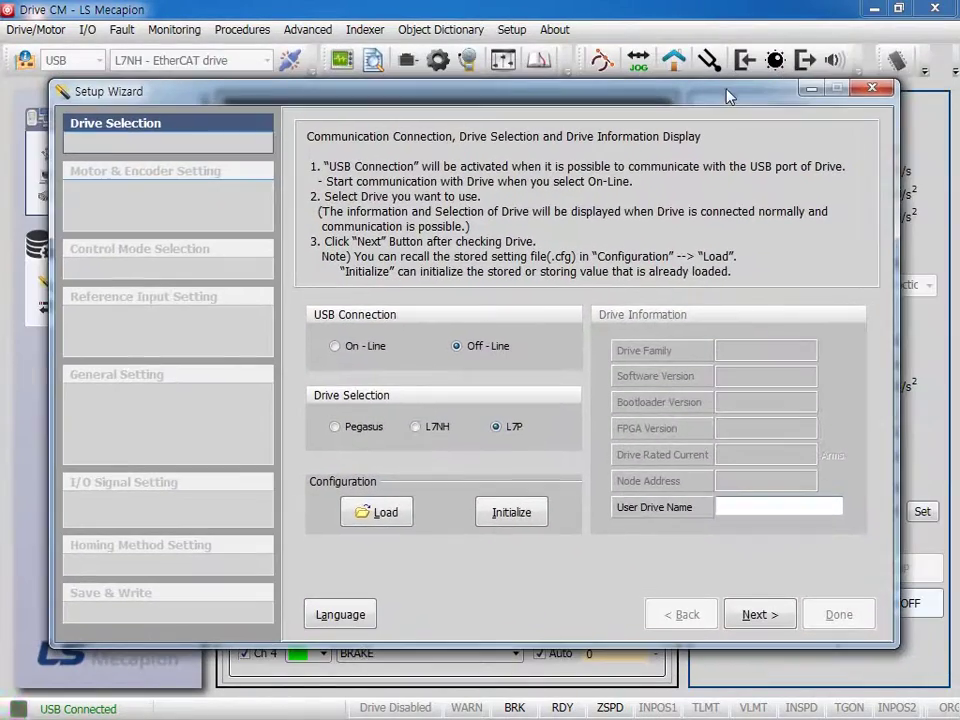
Switch the Setup Wizard's language to Korean[KOR]
click(338, 620)
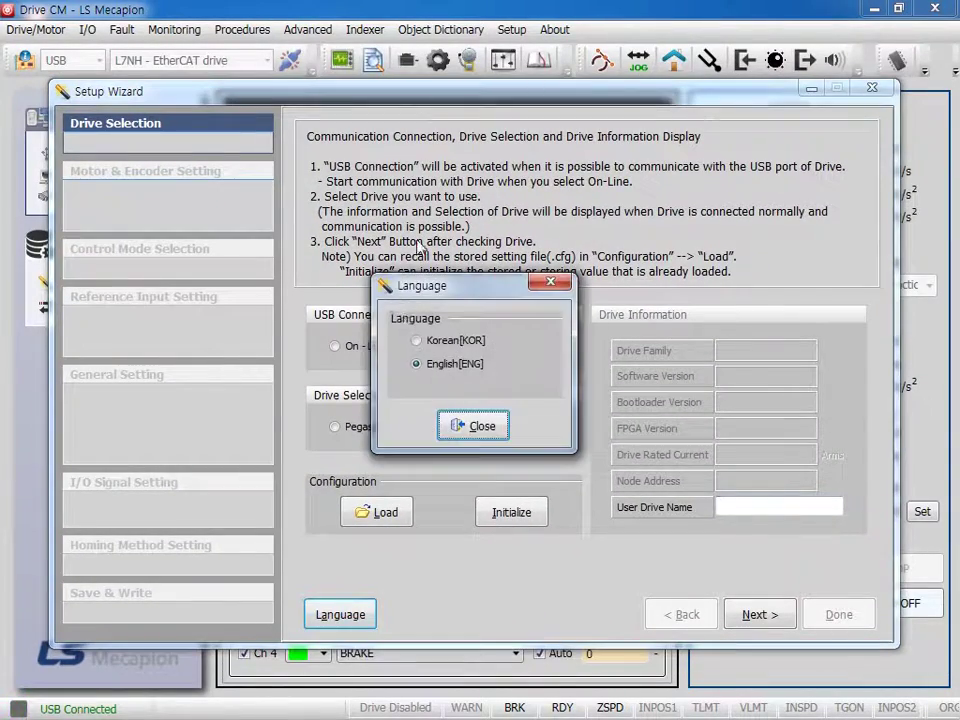
click(473, 425)
click(606, 393)
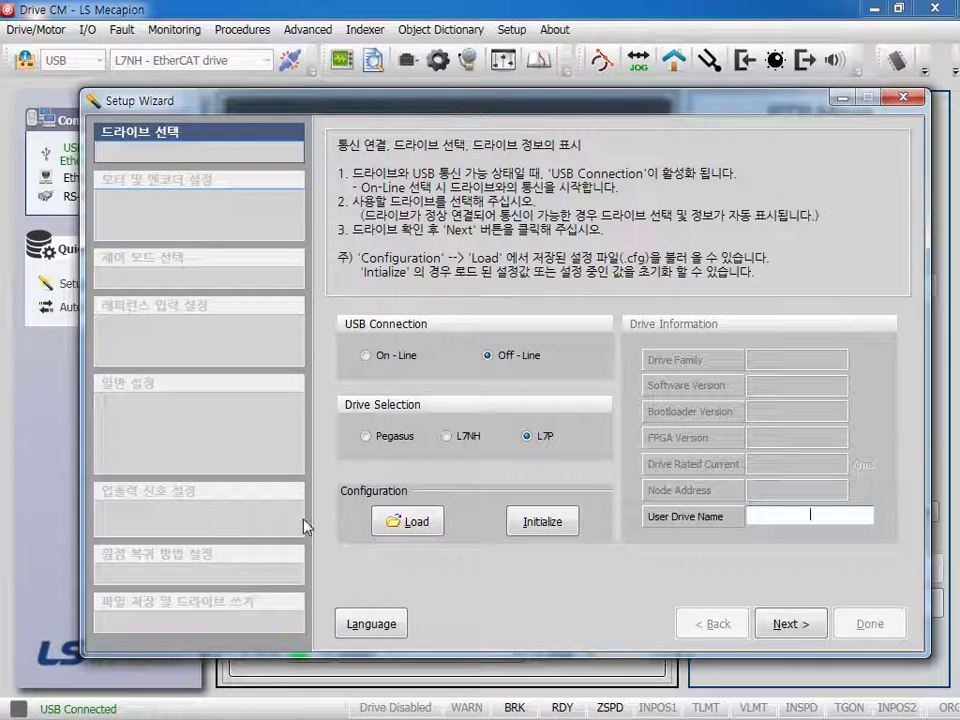
Try to bring the Setup Wizard On-Line with the L7P selection and read the parameters from the drive
click(391, 358)
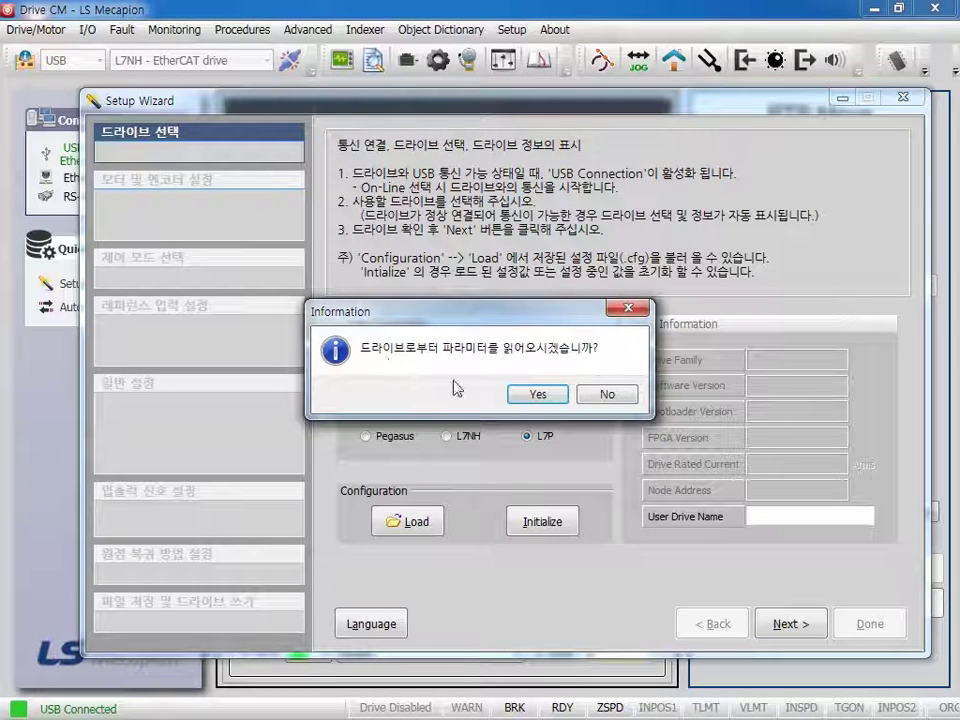
click(538, 395)
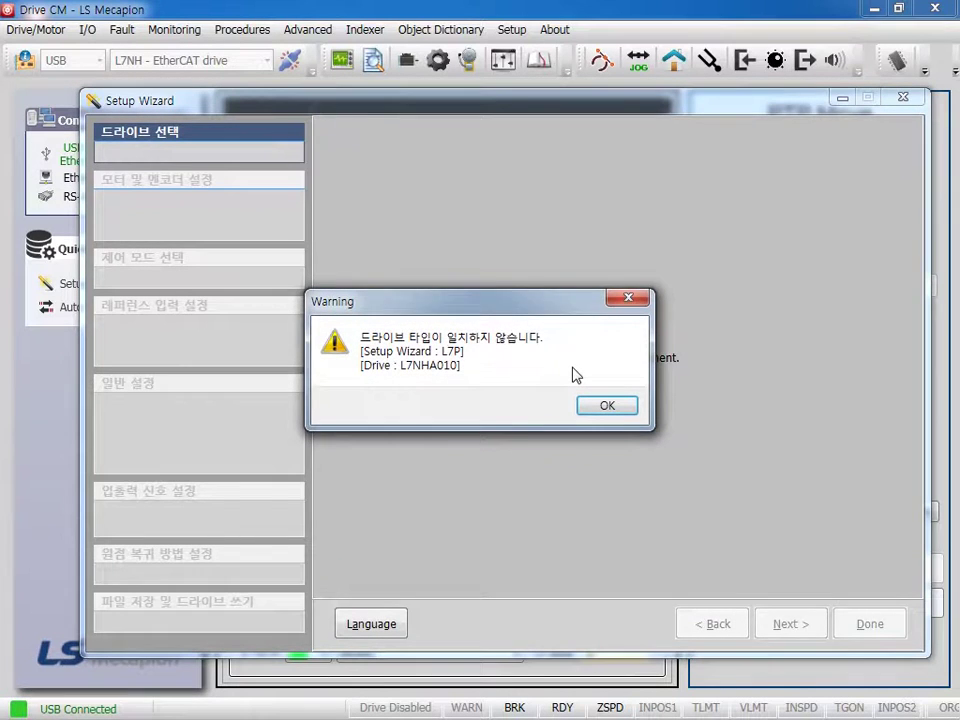
click(627, 410)
Try to select L7NH as the wizard's drive type while the USB connection is Off-Line
click(458, 440)
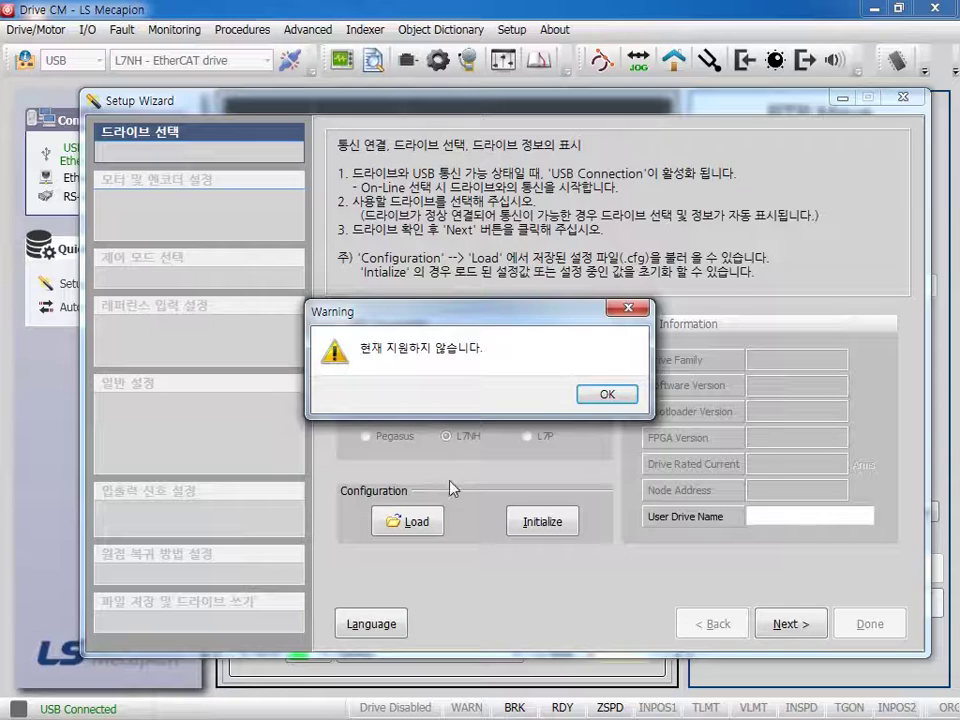
click(608, 394)
click(460, 437)
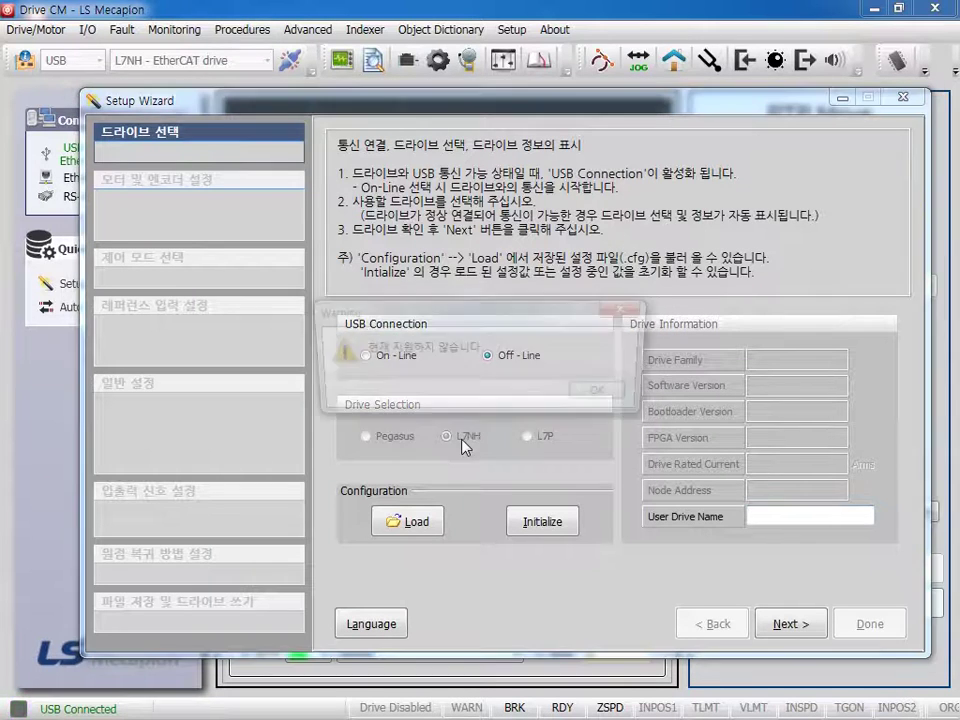
click(609, 400)
Set the wizard's USB connection to On-Line without reading drive parameters, retry the L7NH selection, and continue with L7P
click(368, 356)
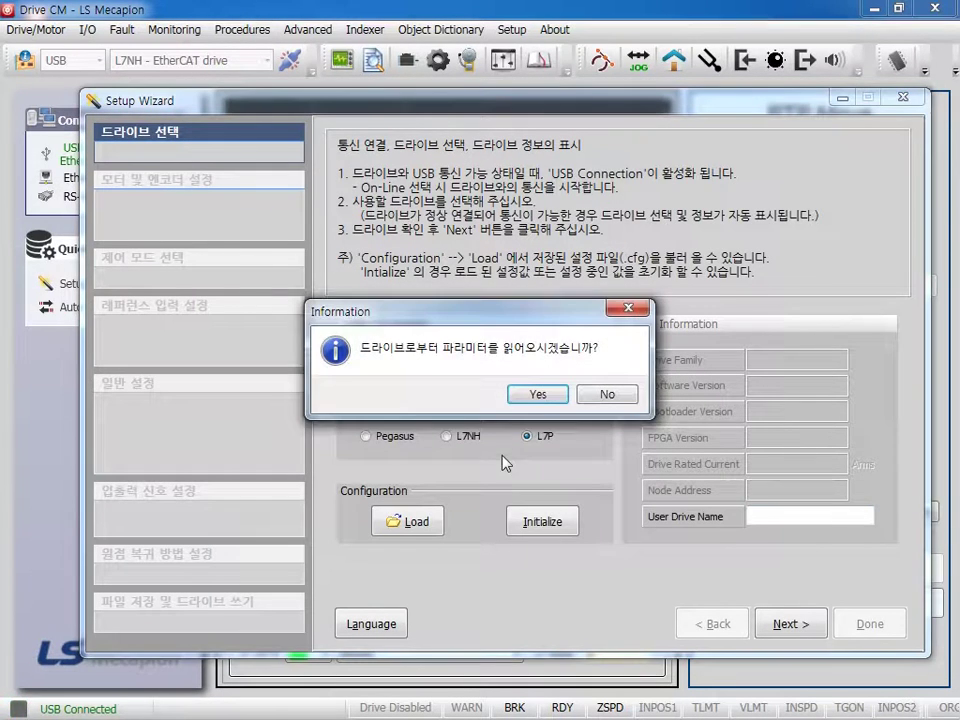
click(607, 397)
click(448, 437)
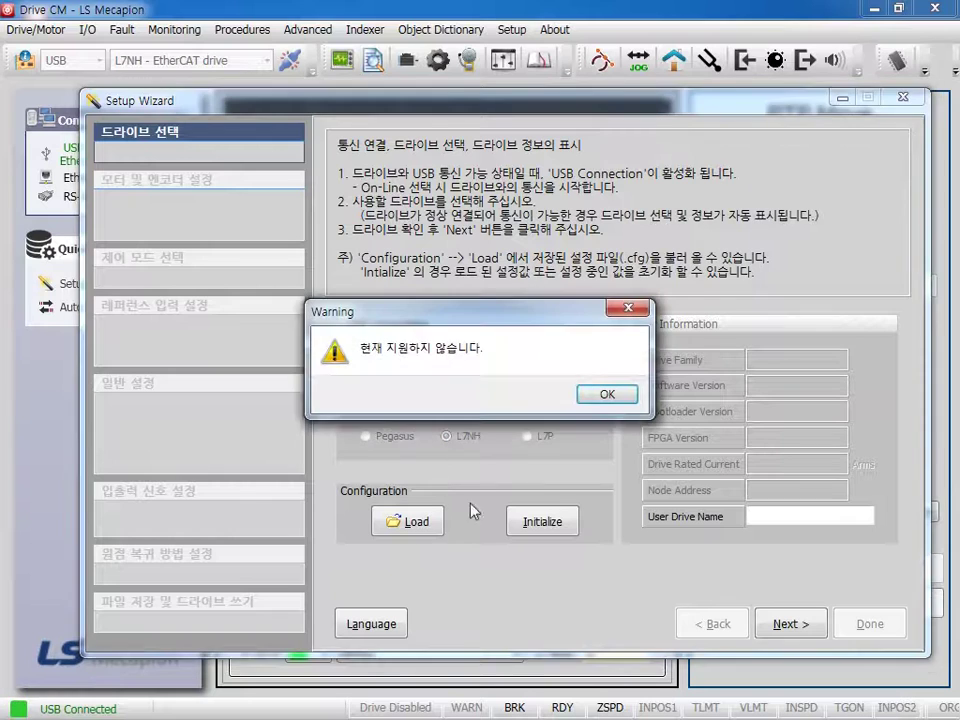
click(605, 395)
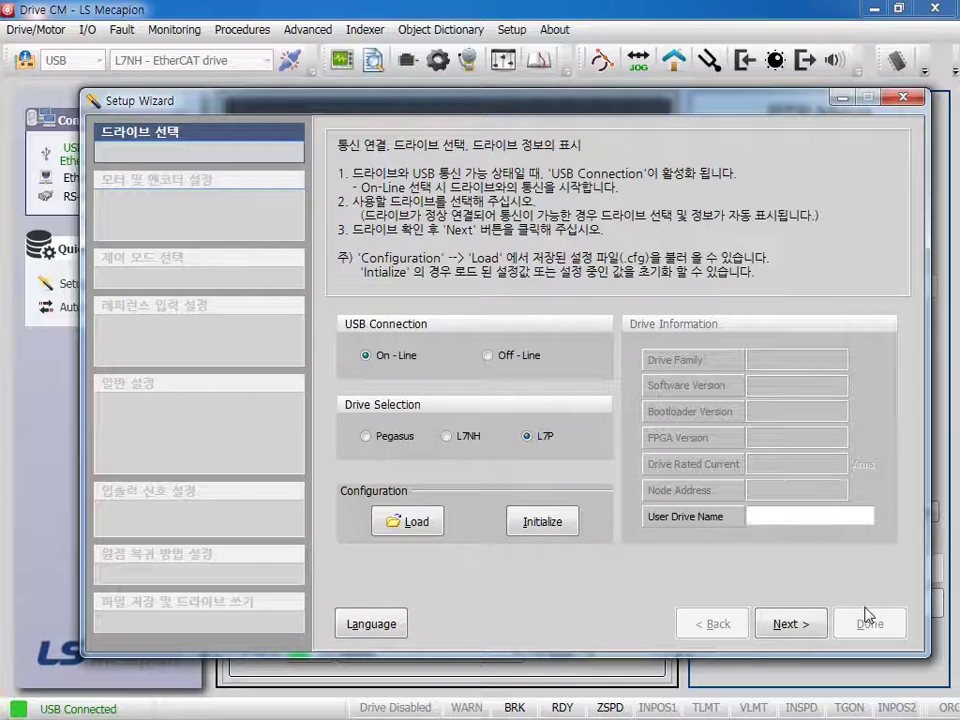
click(816, 627)
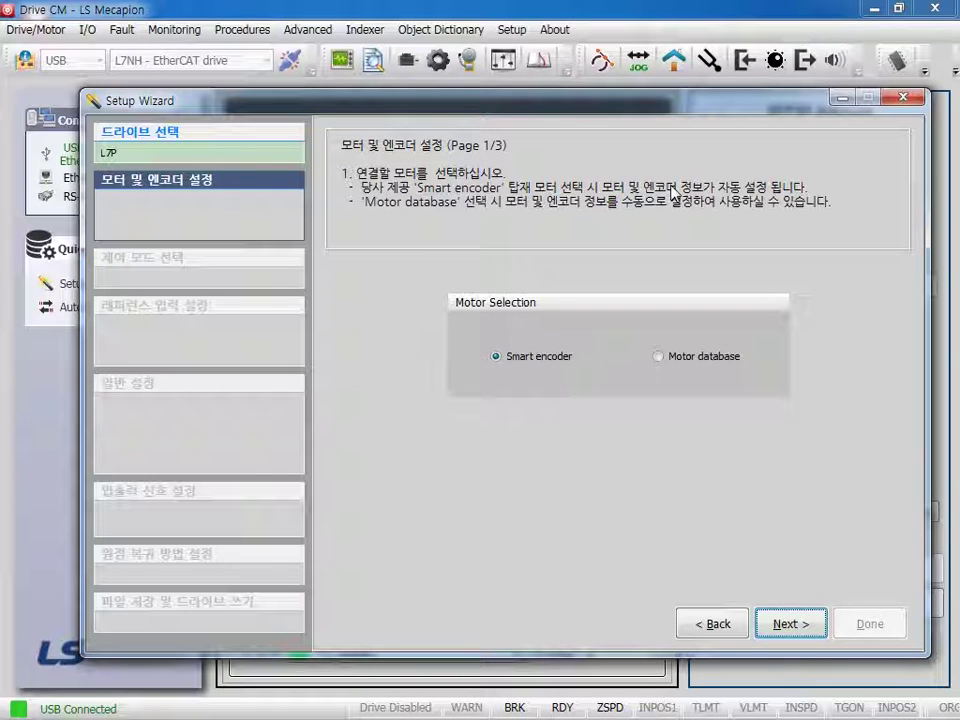
Compare the Motor database option, keep Smart encoder as the motor selection, and continue to the control mode selection
click(670, 358)
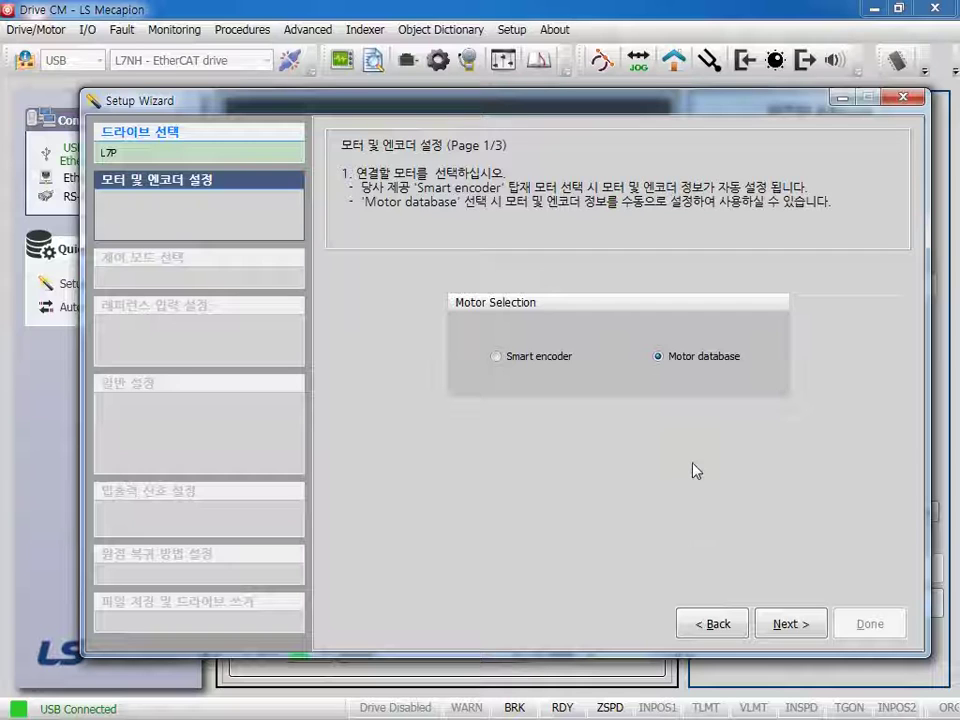
click(493, 358)
click(795, 628)
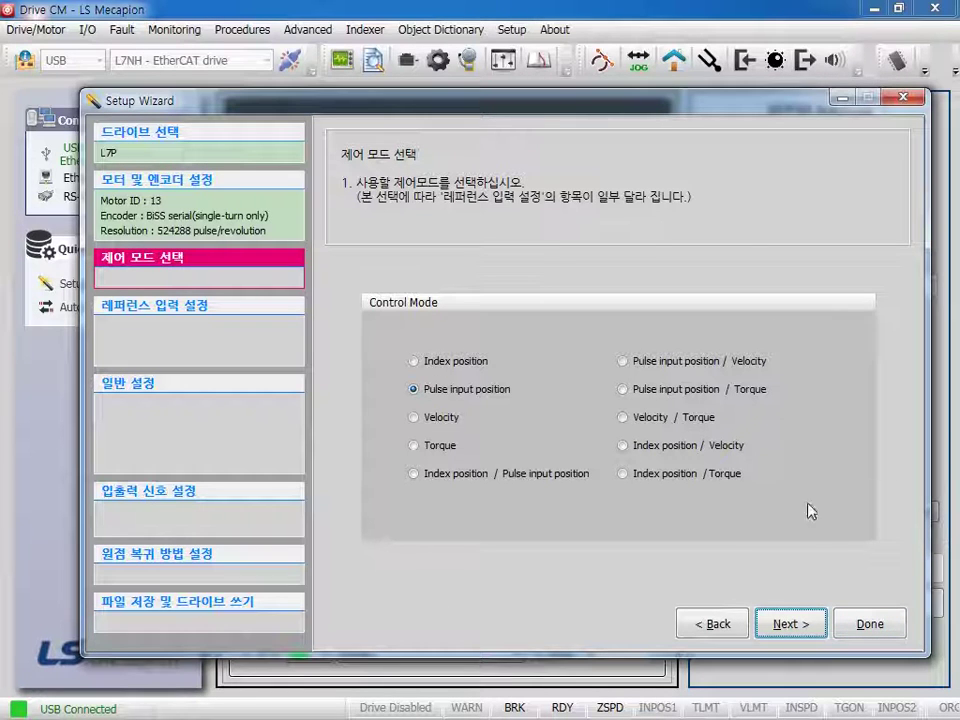
Review the wizard's control mode, pulse input logic and rotation direction pages, keeping the preset options
click(787, 628)
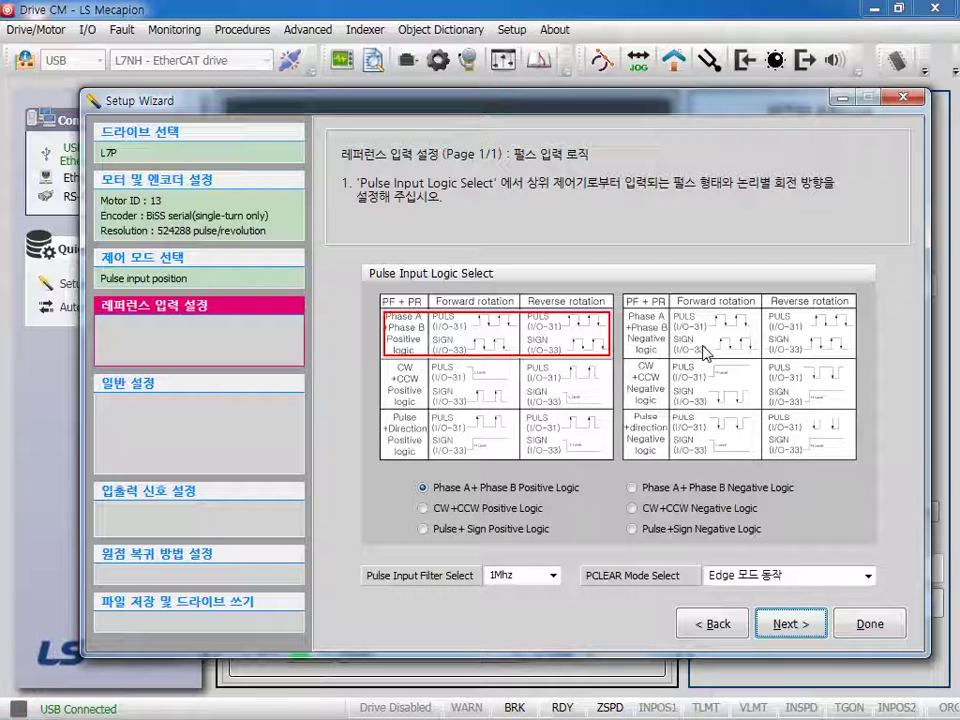
click(790, 625)
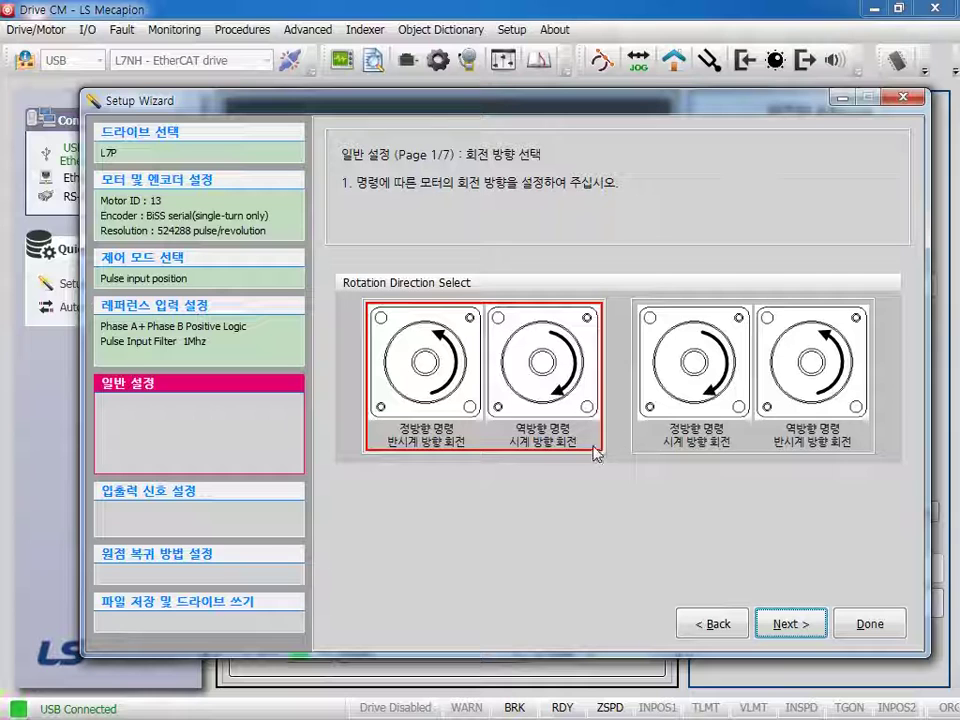
click(789, 624)
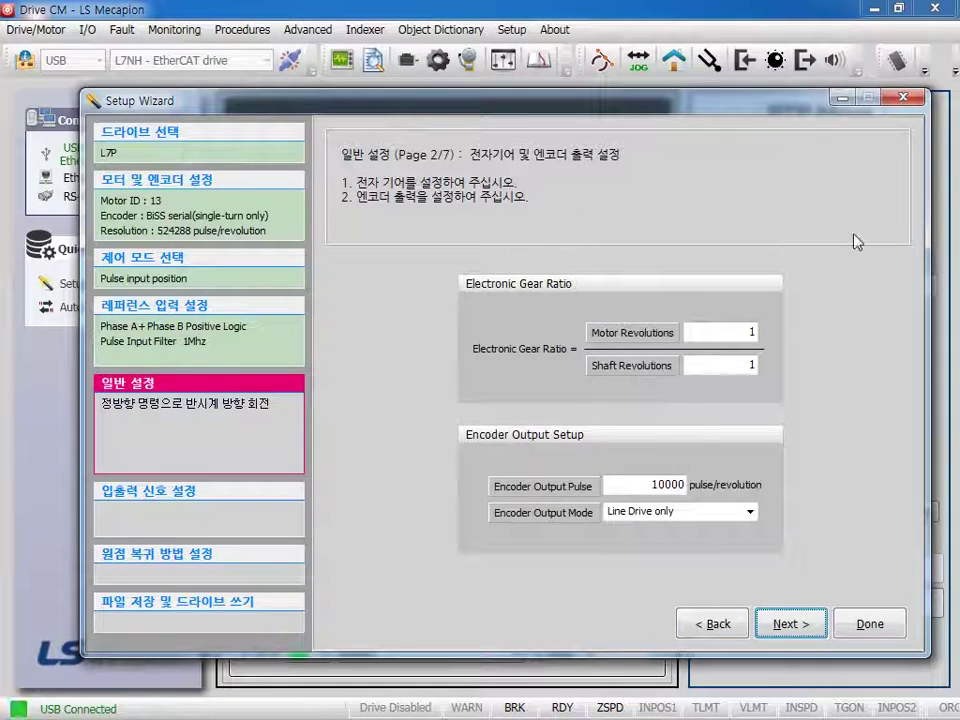
Review the electronic gear, emergency stop, dynamic brake and brake signal pages, and close the Setup Wizard
click(810, 634)
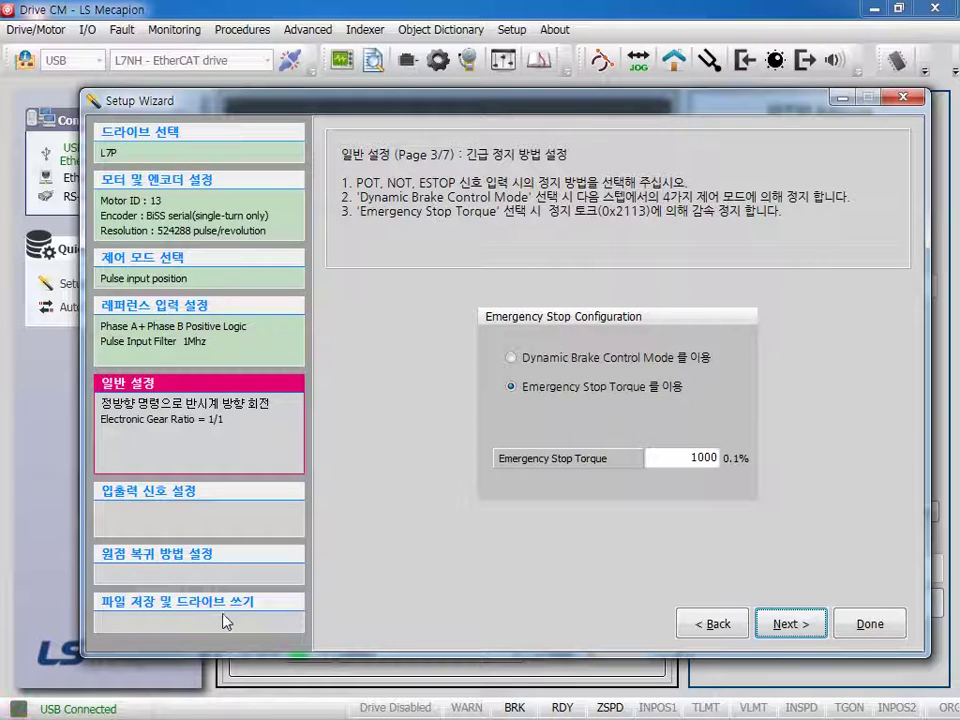
click(786, 626)
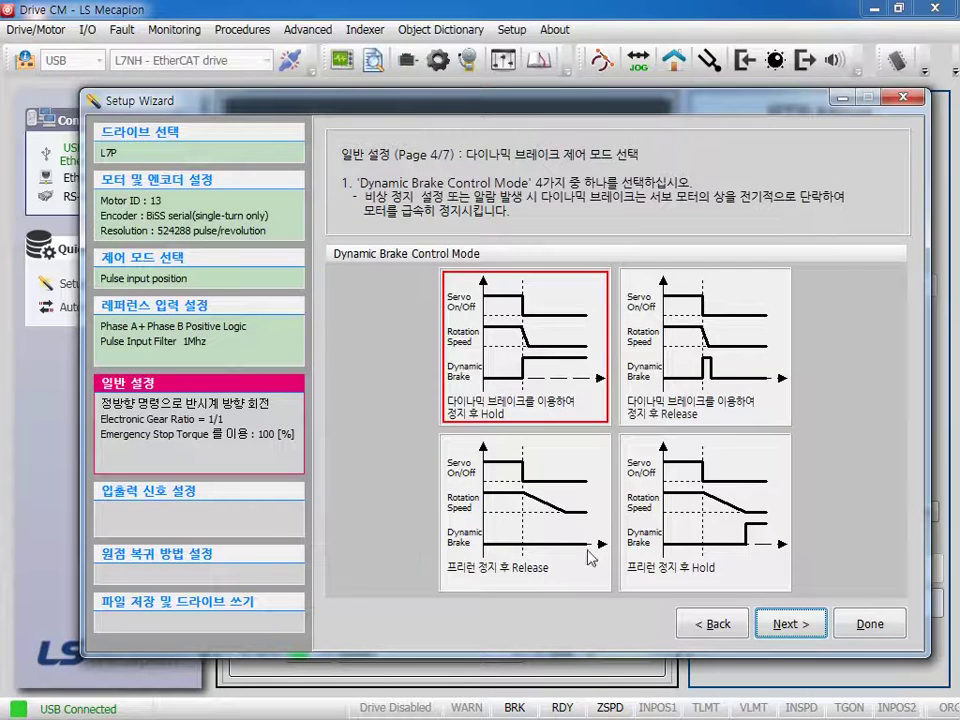
key(Return)
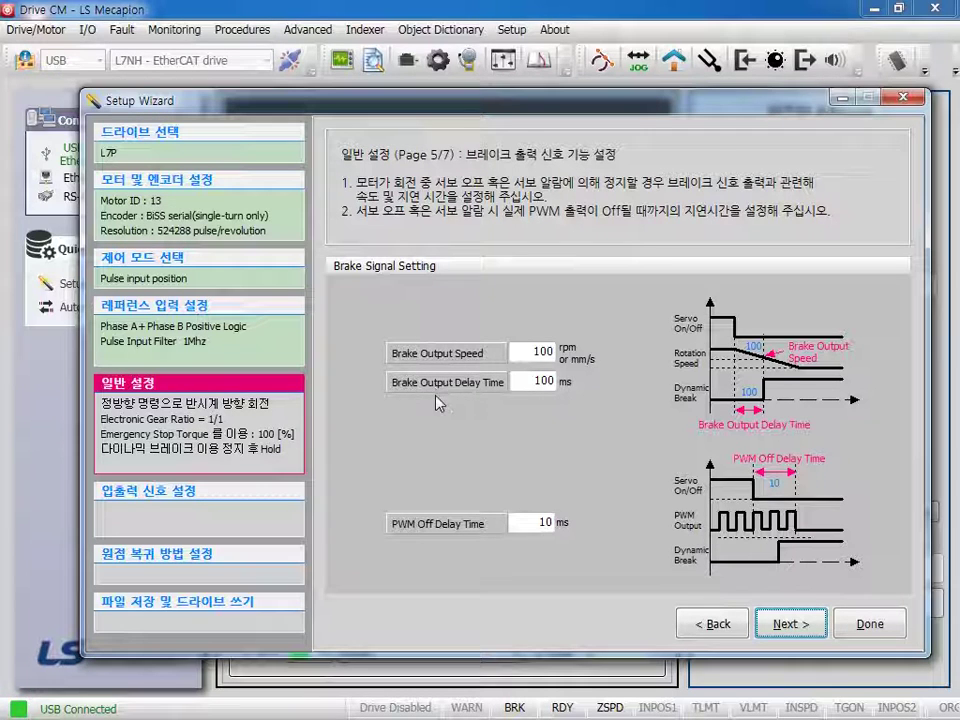
double_click(543, 381)
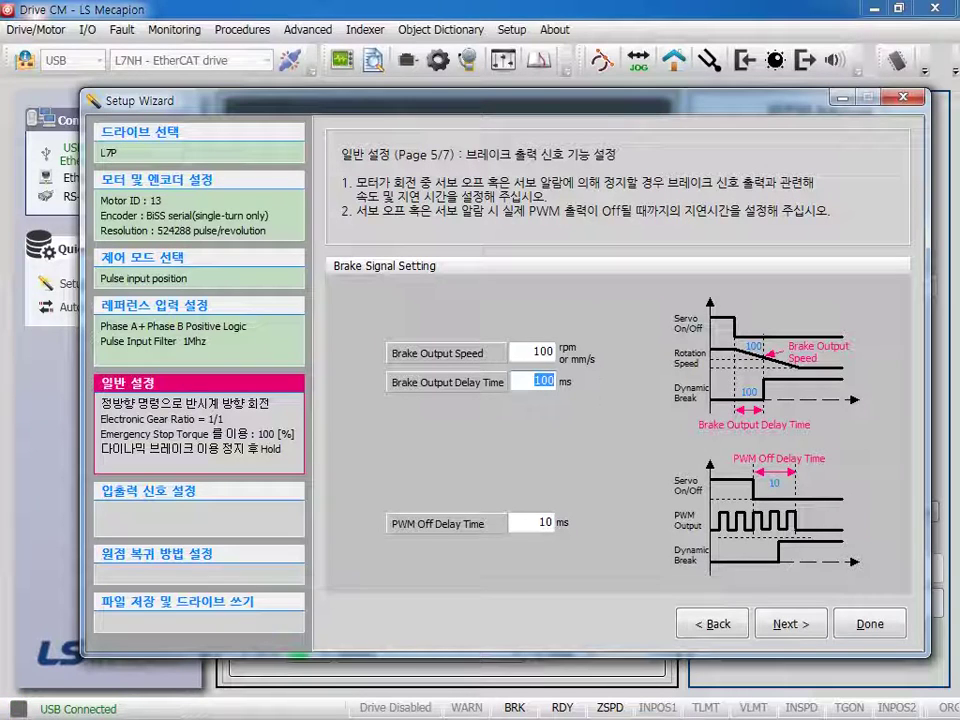
click(903, 97)
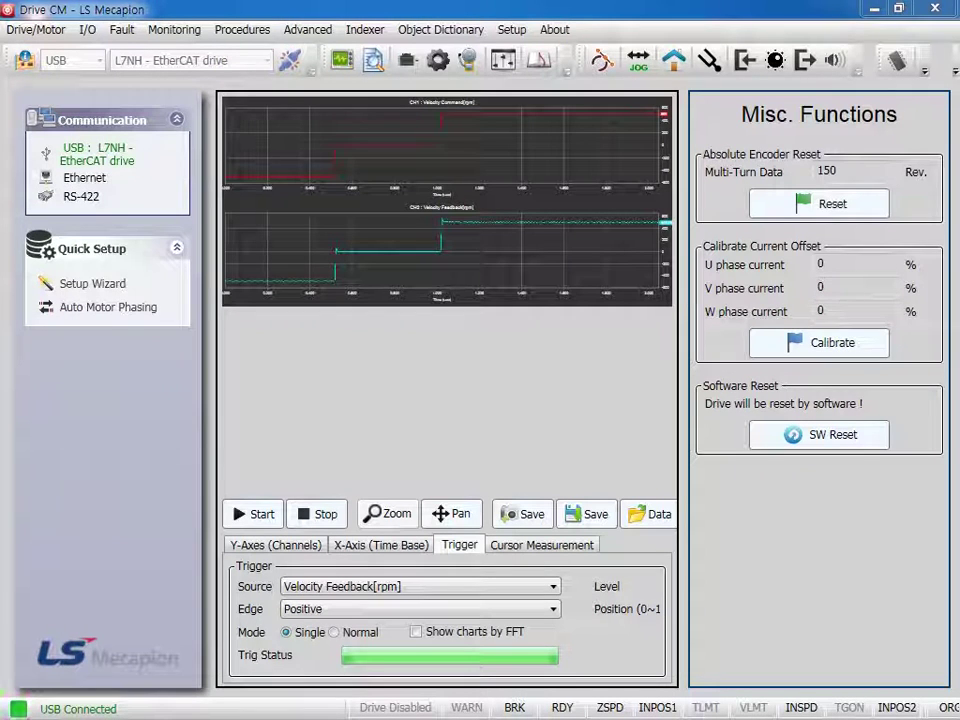
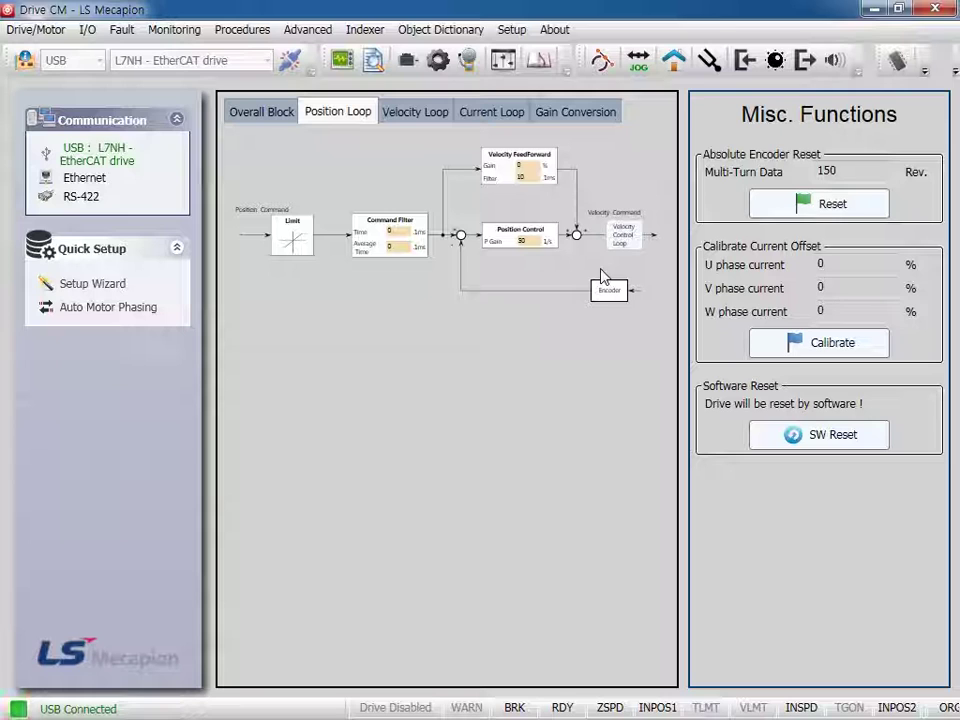
Examine the position loop's P Gain, followed by the Velocity Loop, Current Loop and Gain Conversion block diagrams
click(522, 240)
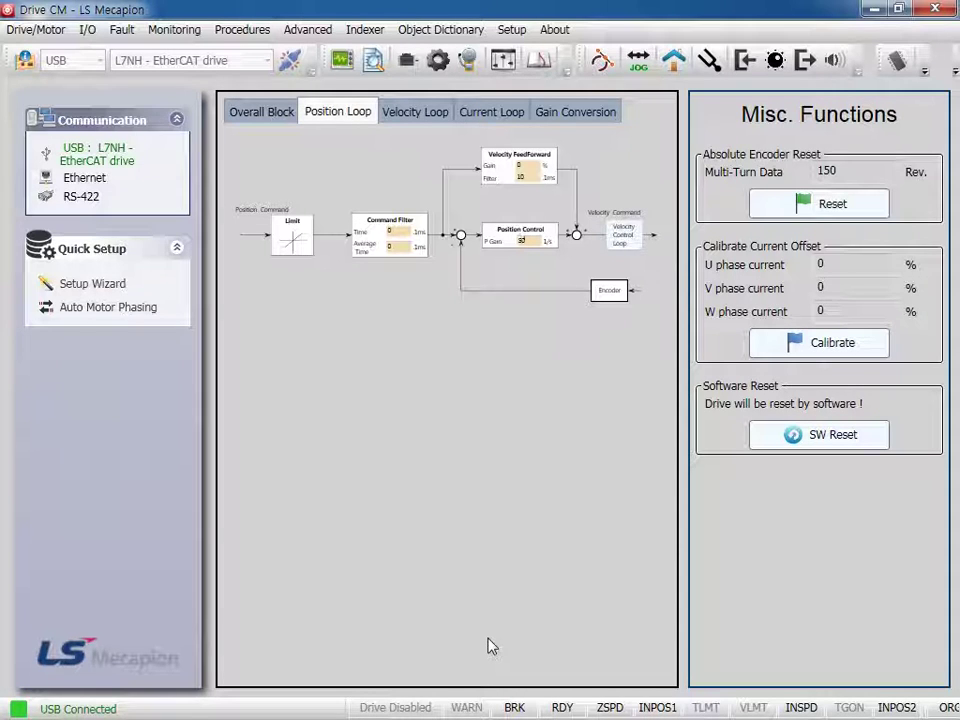
click(437, 110)
click(491, 112)
click(578, 112)
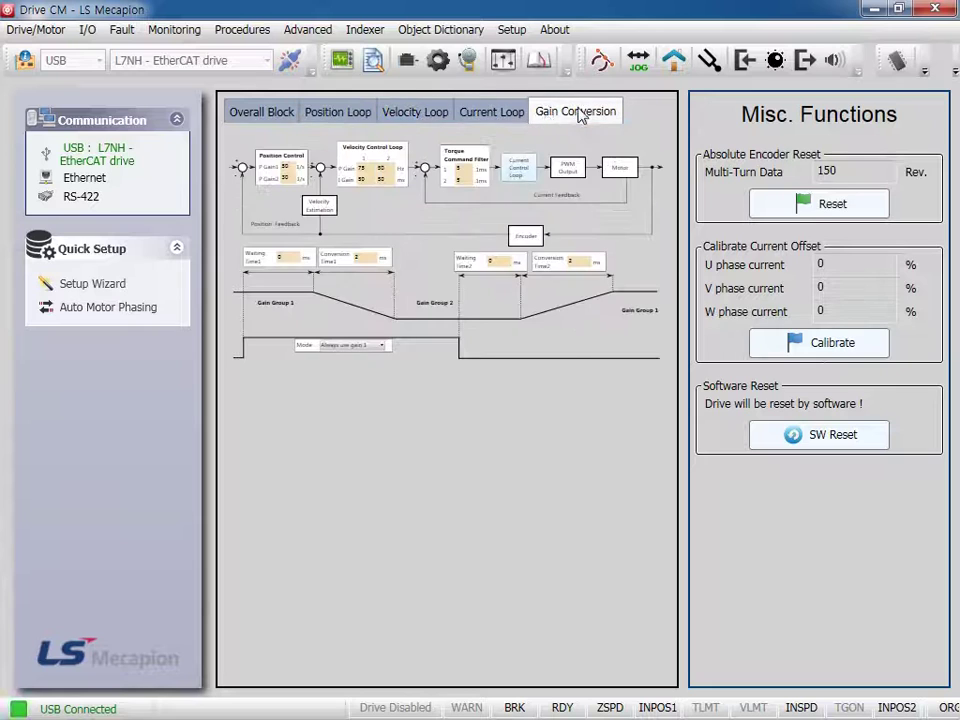
Look over the Indexer functions and bring up the CiA402 Parameter list from the Object Dictionary
click(365, 29)
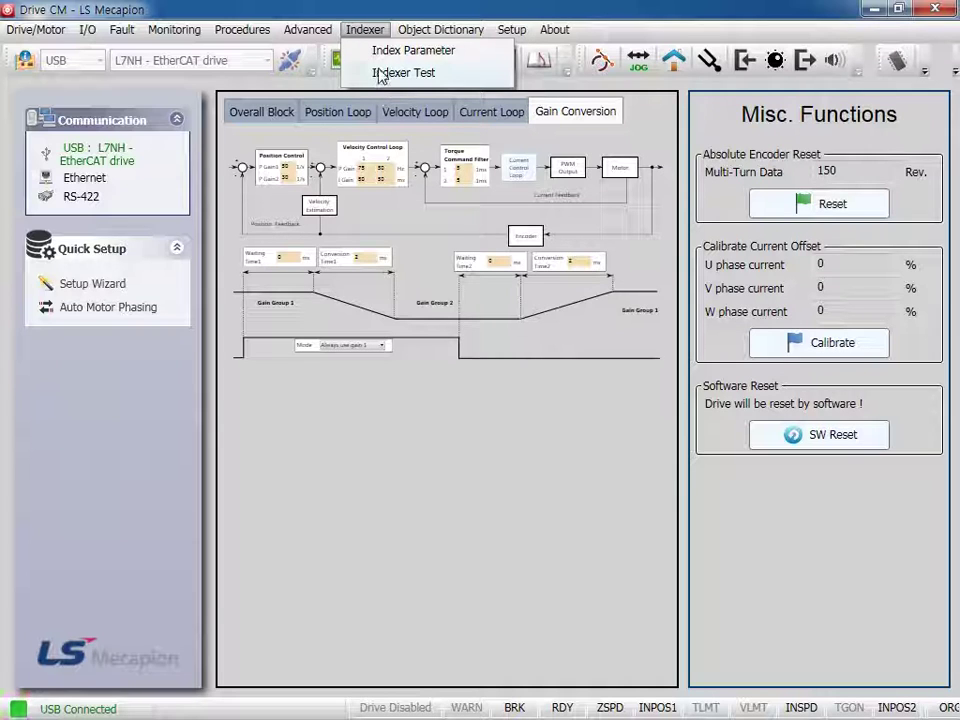
mouse_move(440, 29)
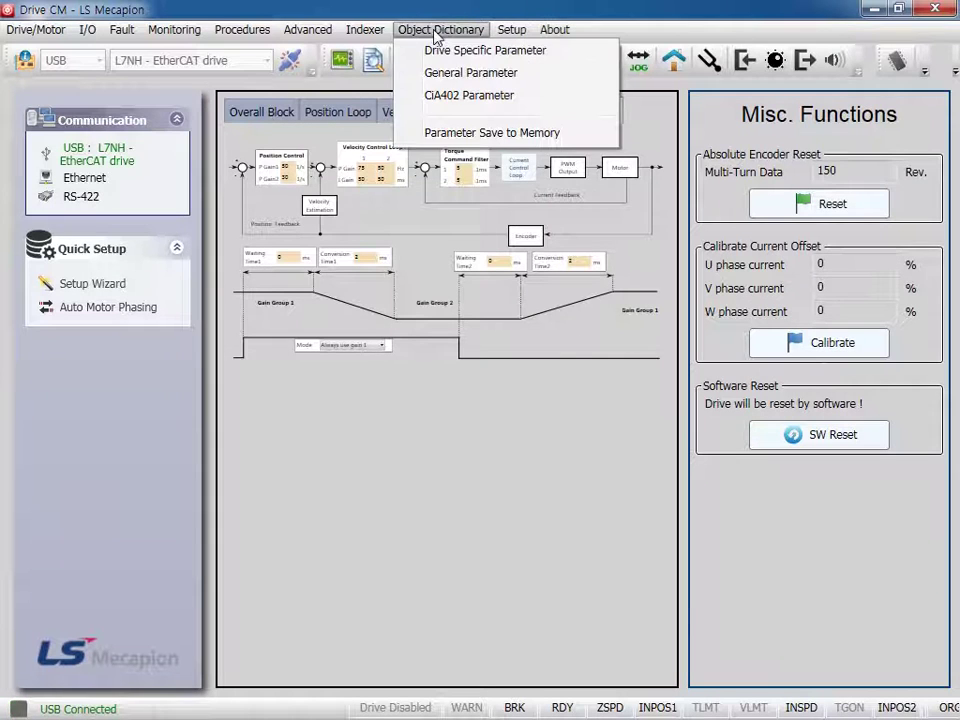
click(443, 94)
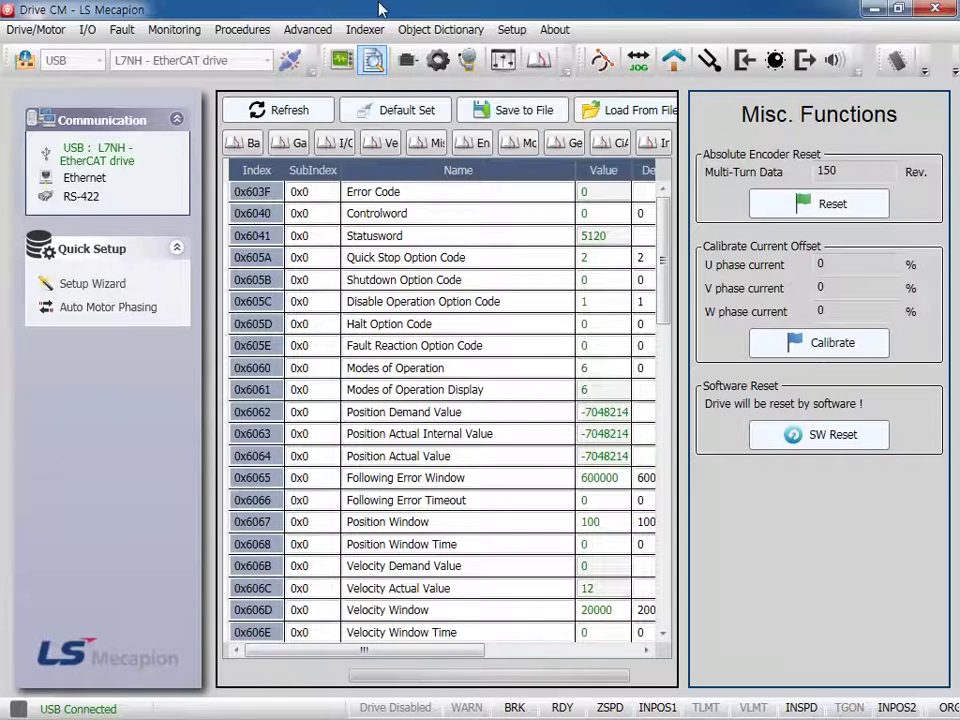
Set the EtherCAT master's IP Address to 192.168.123.142 in the communication Configuration
click(511, 32)
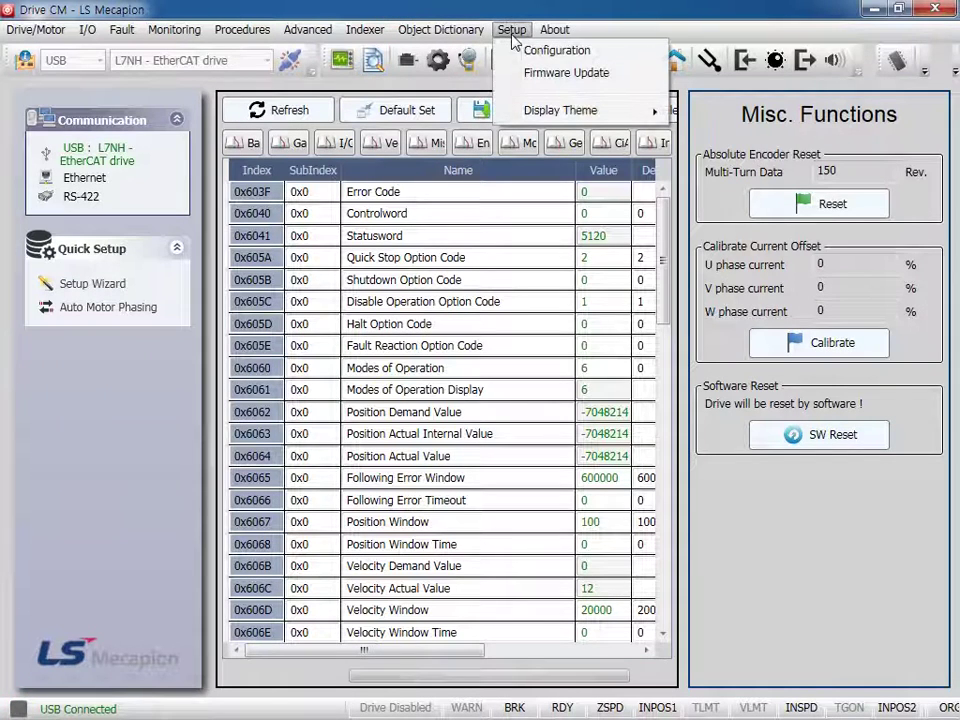
click(545, 55)
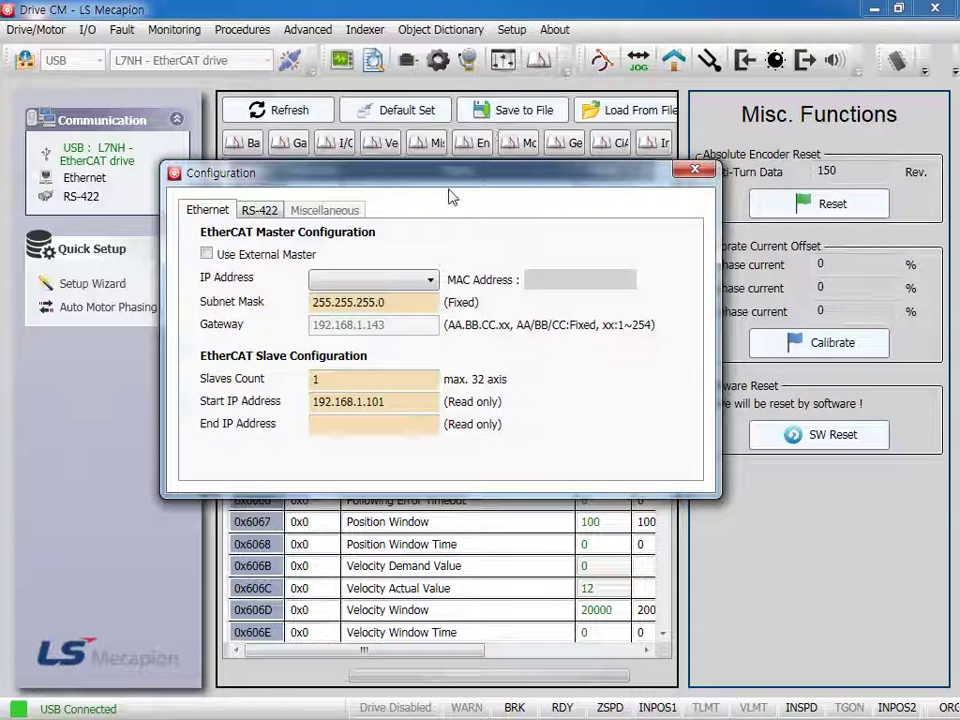
click(257, 211)
click(207, 211)
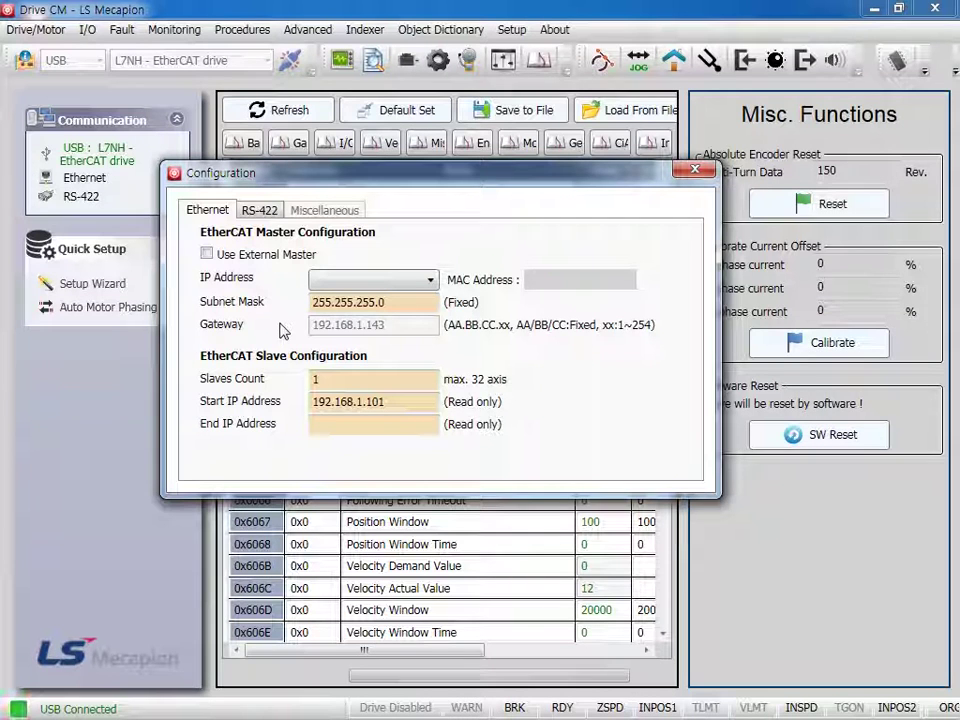
click(366, 283)
click(366, 298)
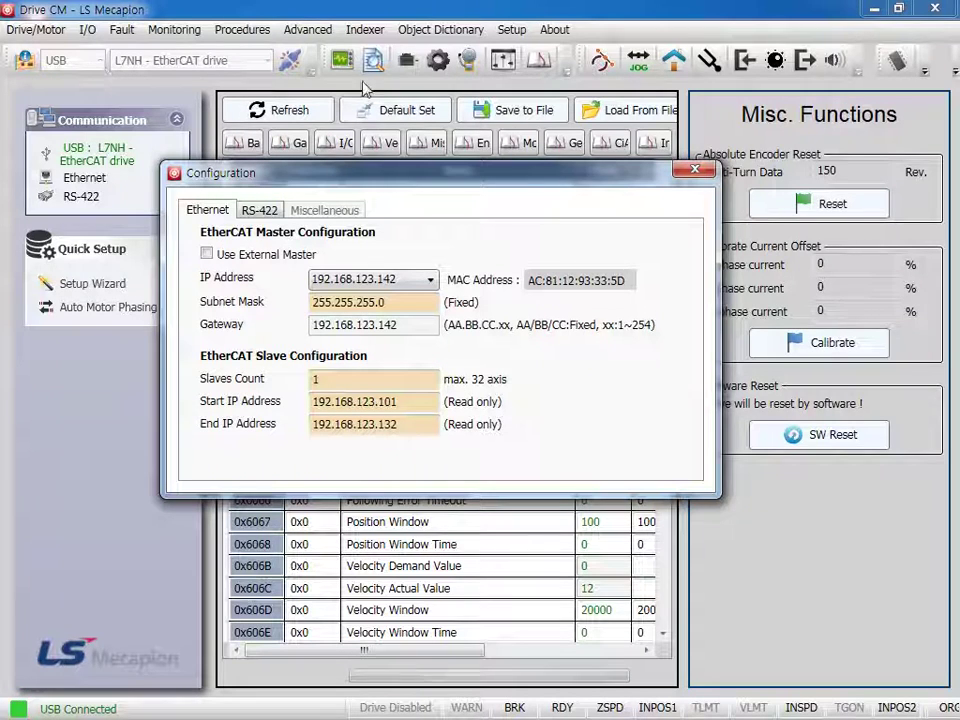
Examine the RS-422 configuration, including the Serial COM Port and Baudrate options
click(255, 210)
click(384, 266)
click(381, 298)
click(381, 288)
click(463, 369)
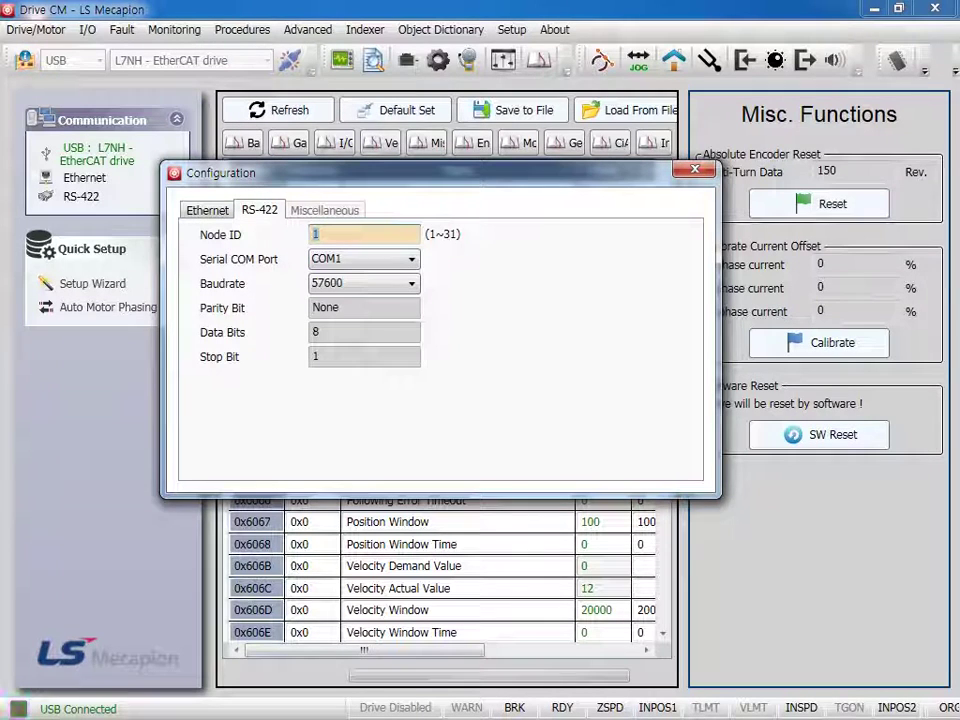
Review the Ethernet and RS-422 communication settings once more and close the Configuration window
click(197, 213)
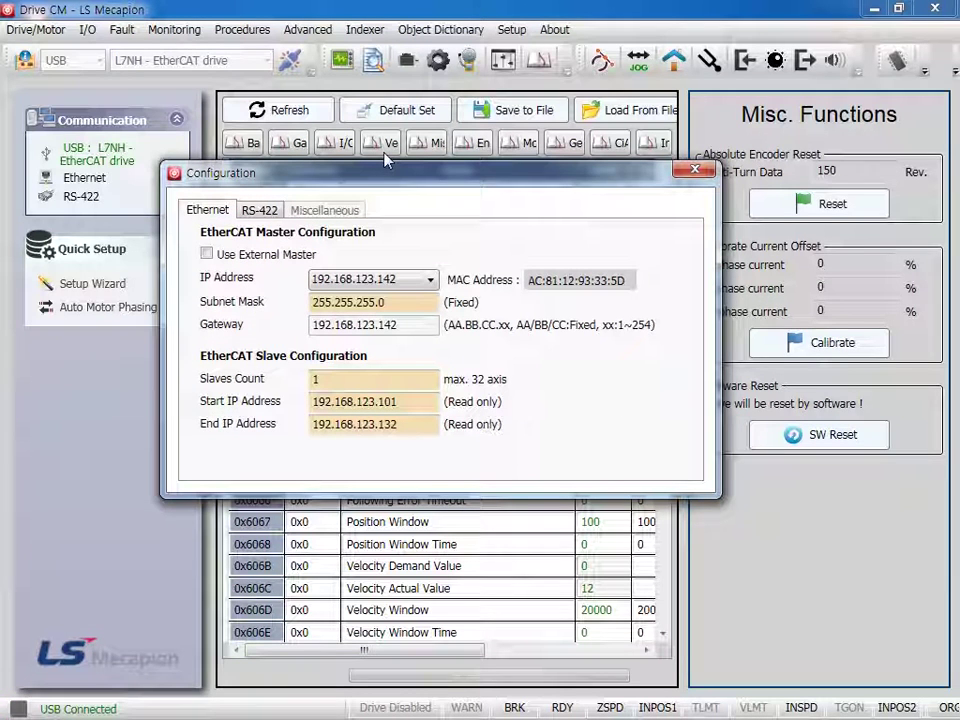
click(262, 210)
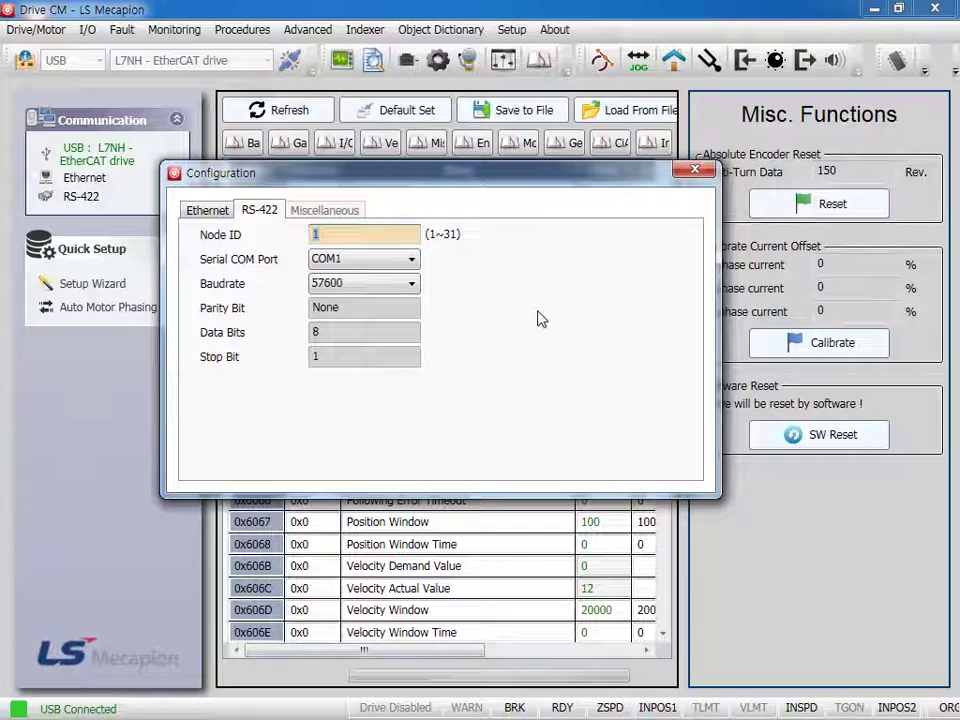
click(695, 170)
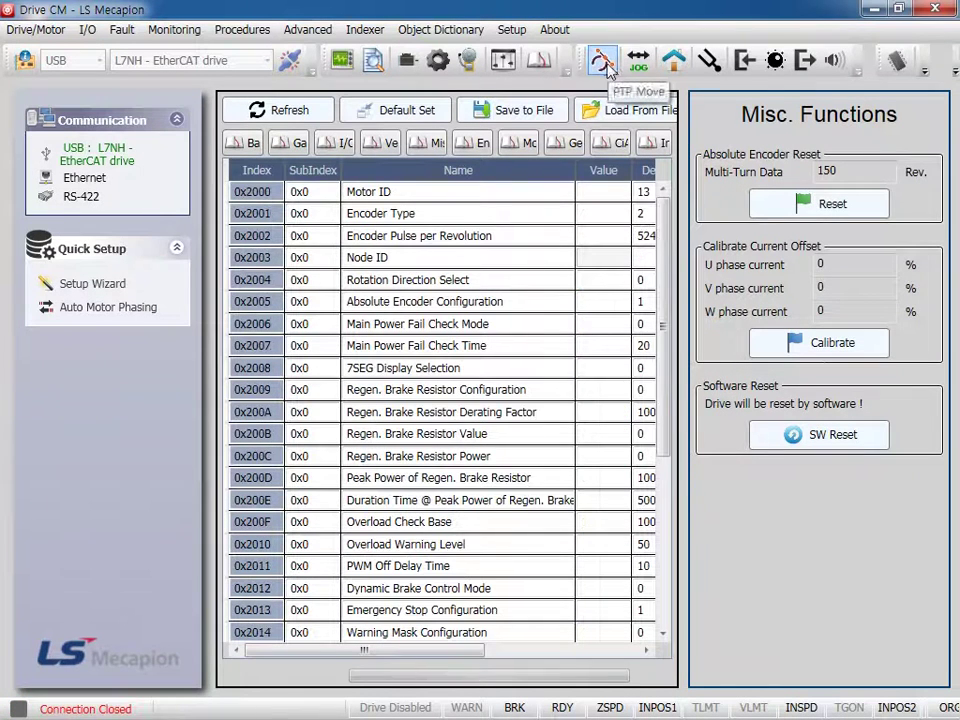
Look over the Firmware Upgrade downloader and its BIN file selection, then close it without loading a file
click(514, 29)
click(543, 75)
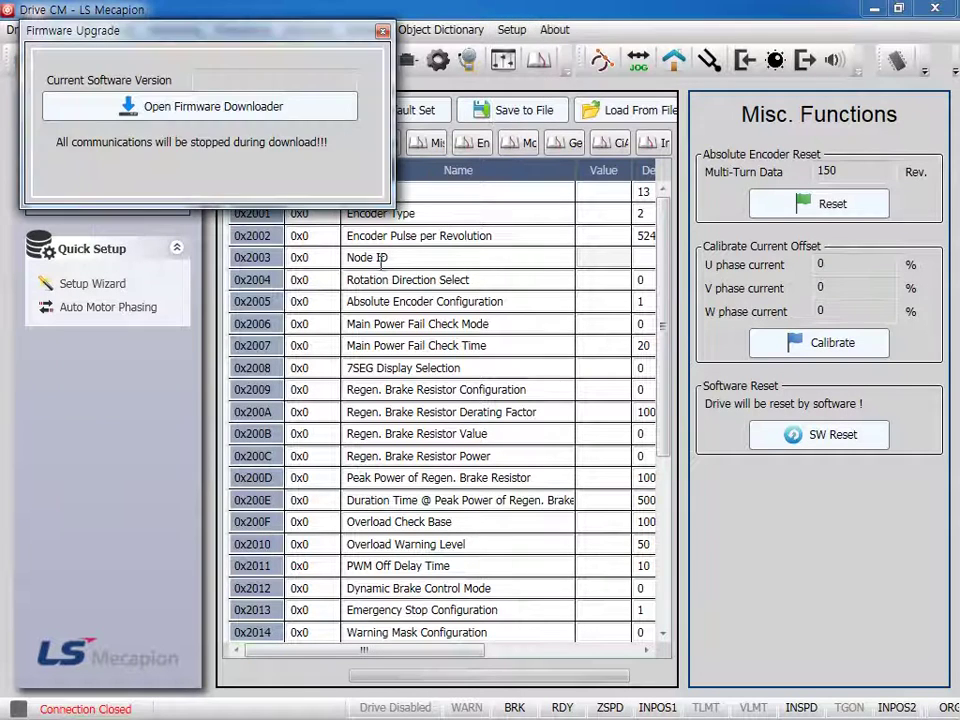
click(257, 110)
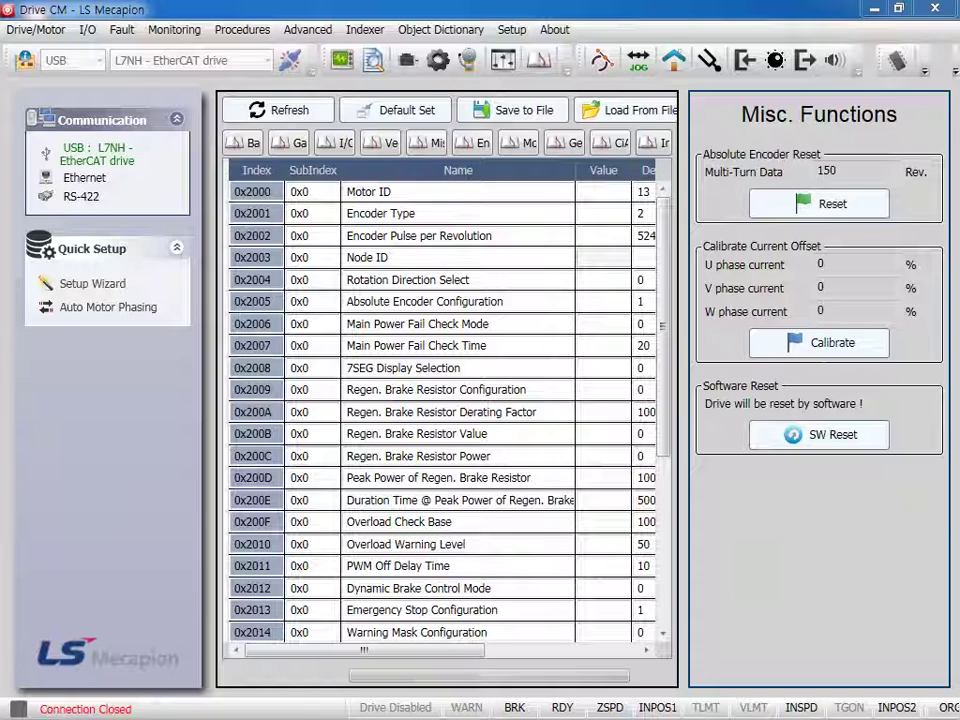
drag(80, 206, 305, 108)
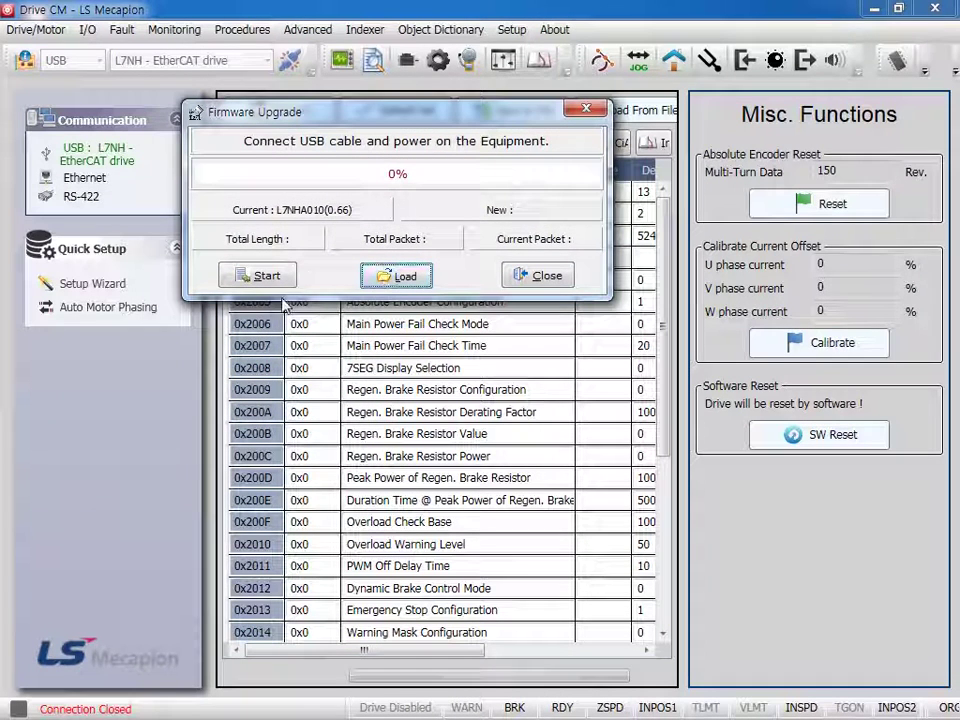
click(404, 276)
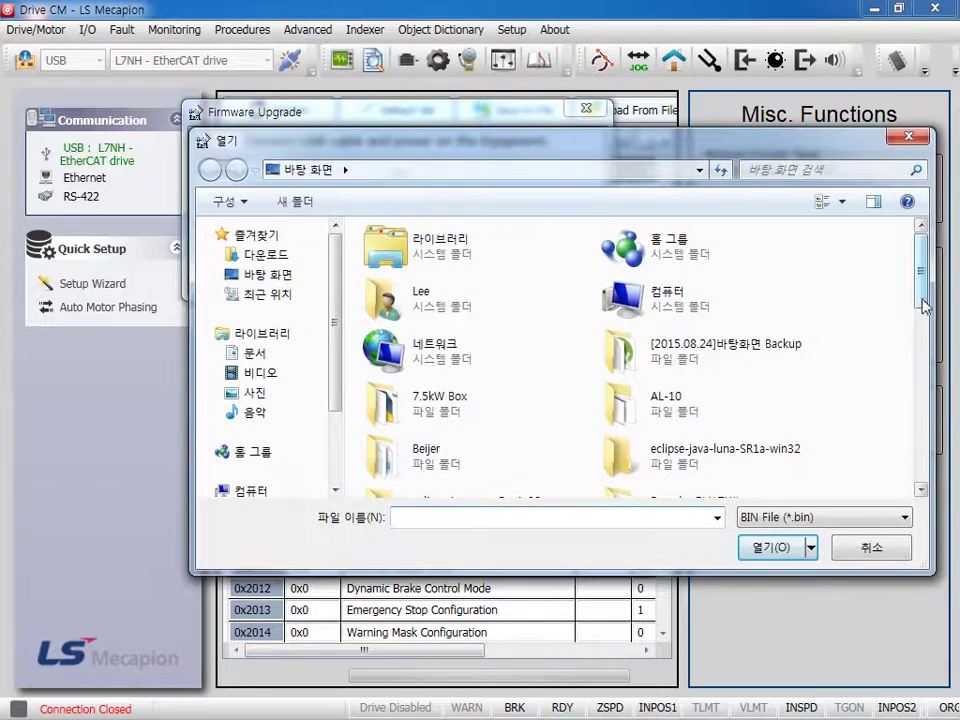
click(898, 555)
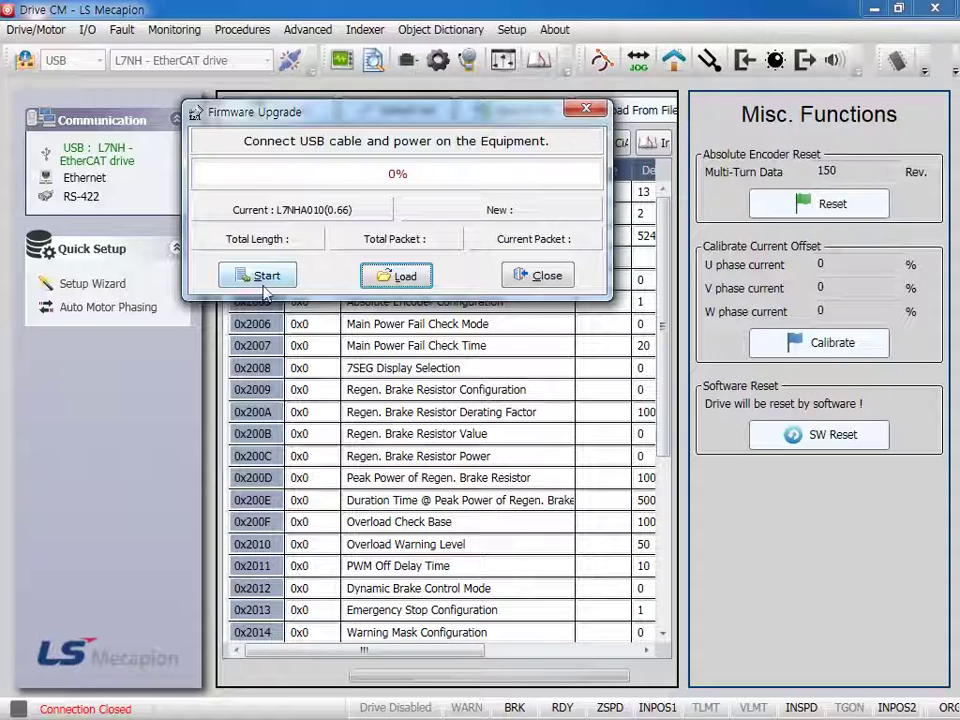
click(585, 108)
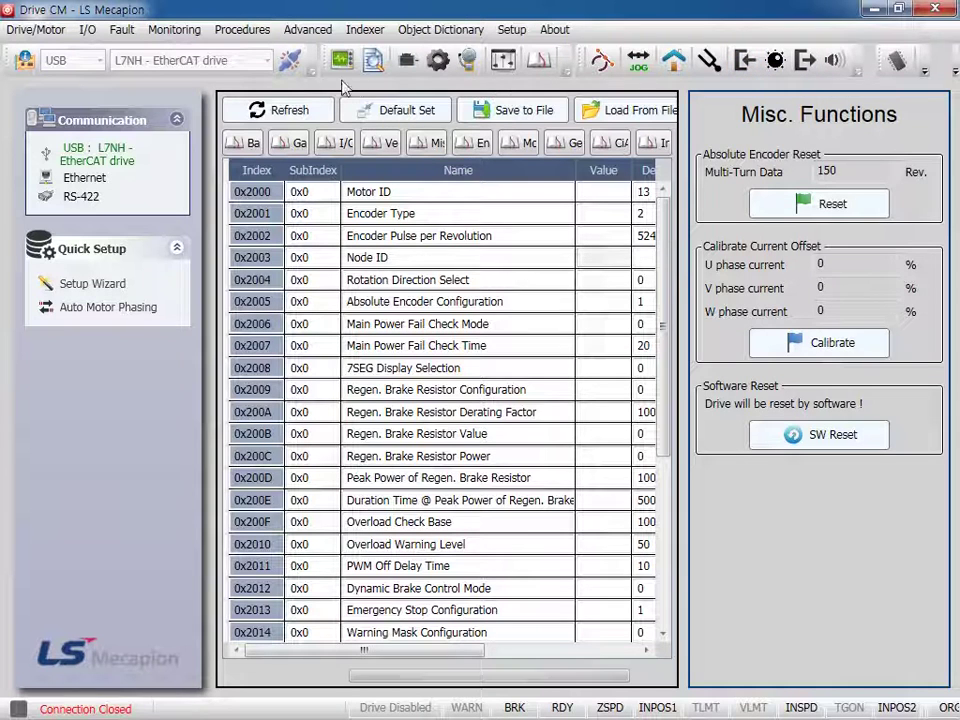
Look through the Manual Jog, Homing, Analog Monitor, Digital Output, Auto Tuning and Digital Input functions and the servo alarm reset commands
click(638, 62)
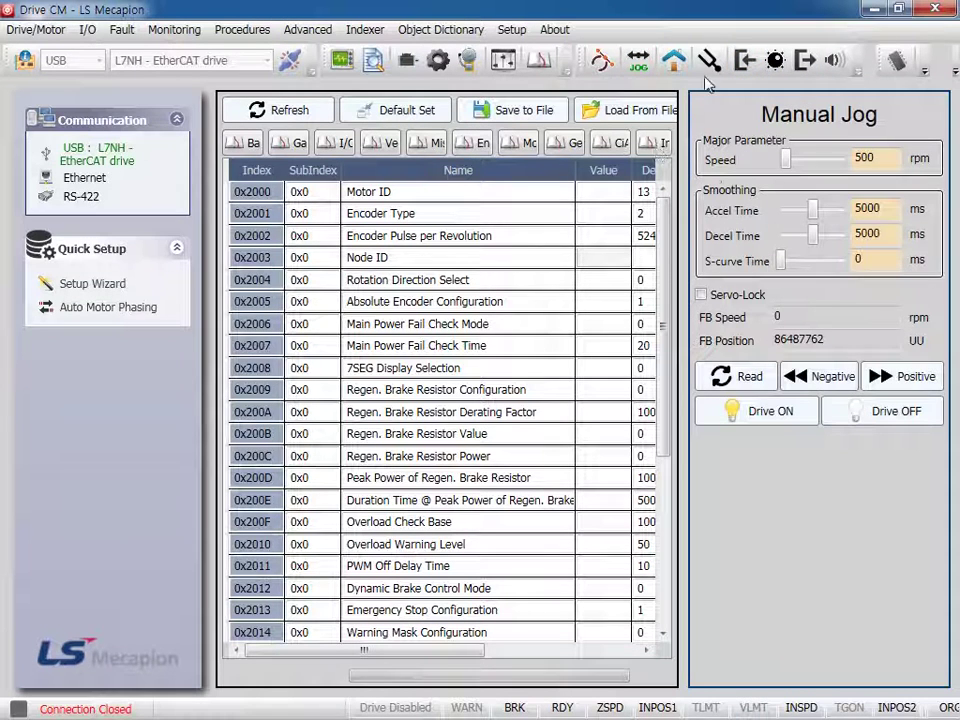
click(673, 60)
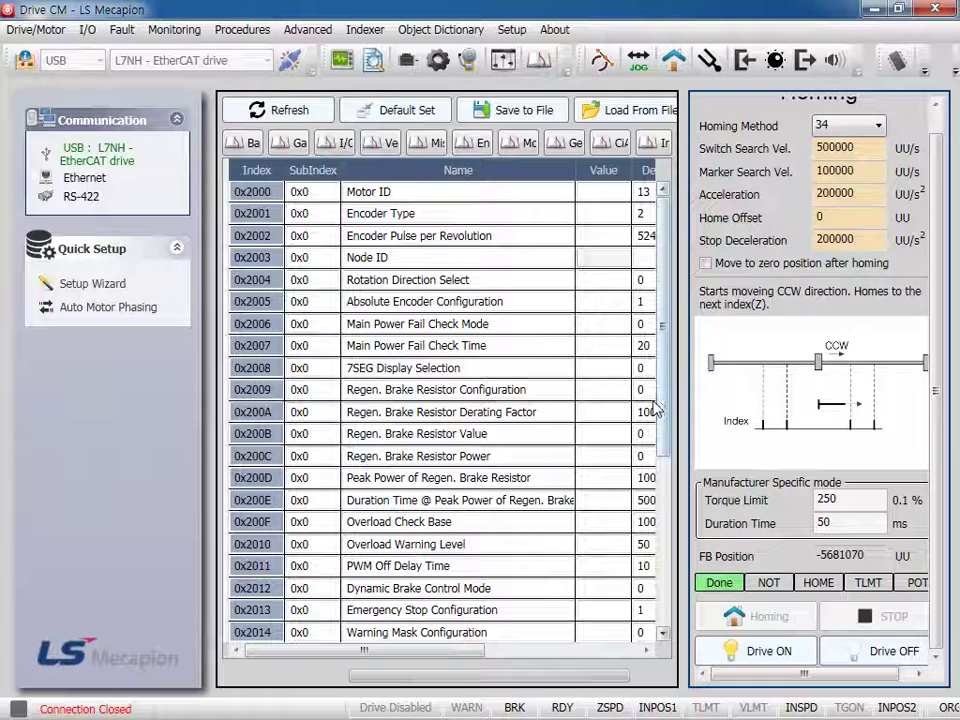
click(925, 72)
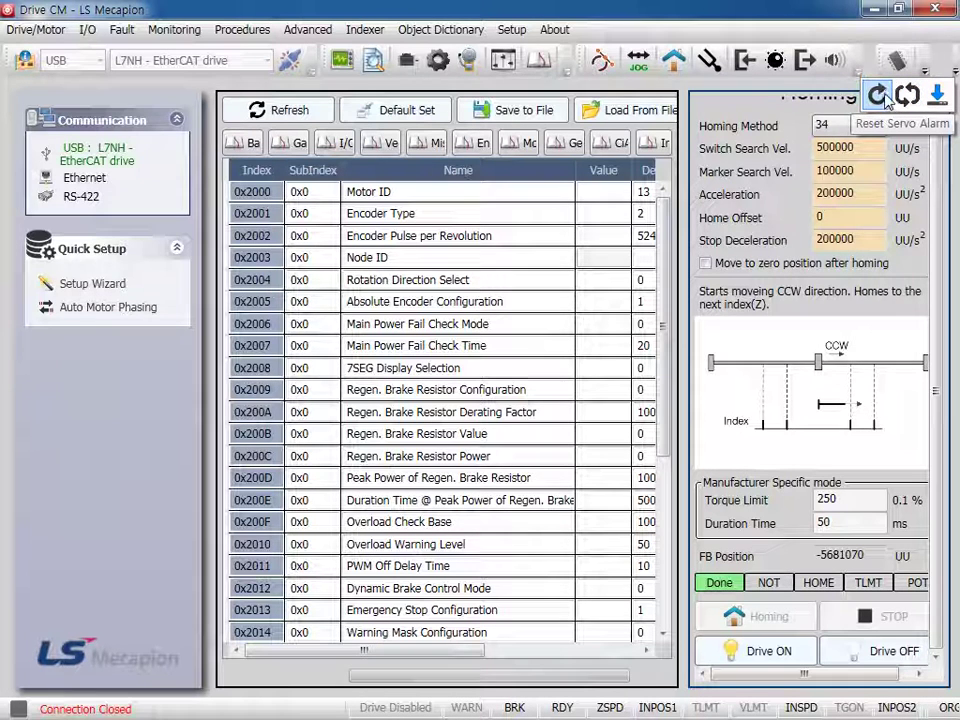
click(829, 62)
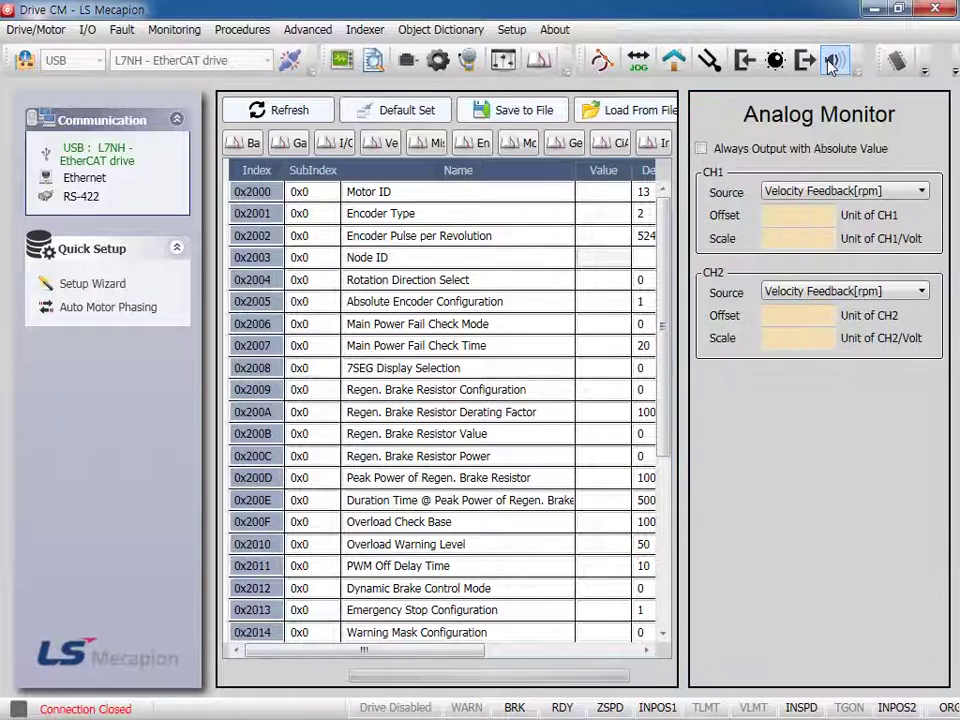
click(775, 60)
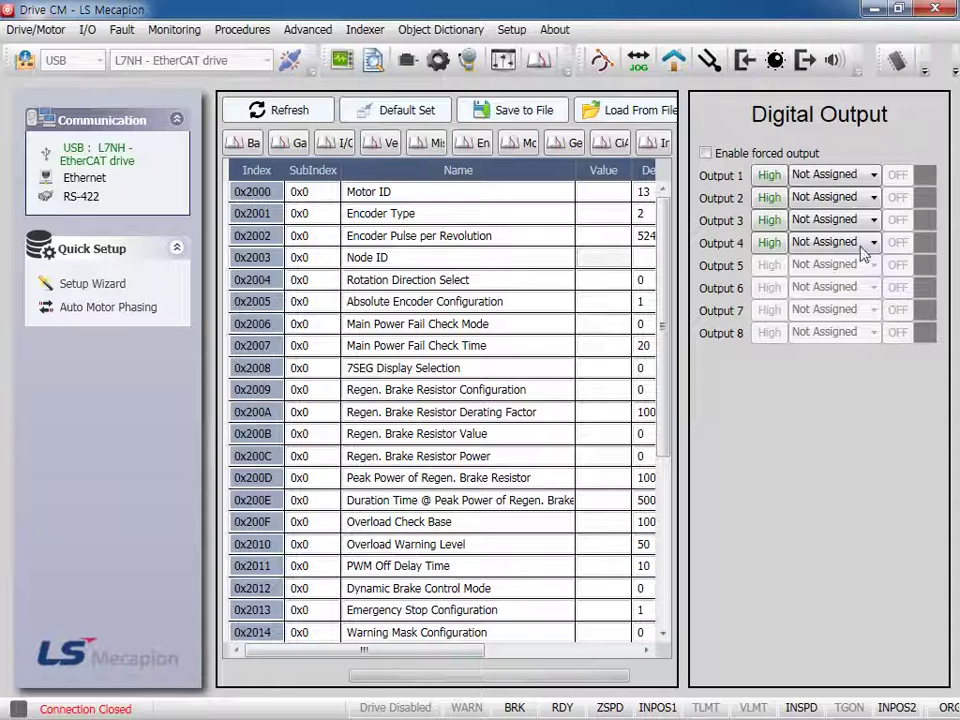
click(709, 60)
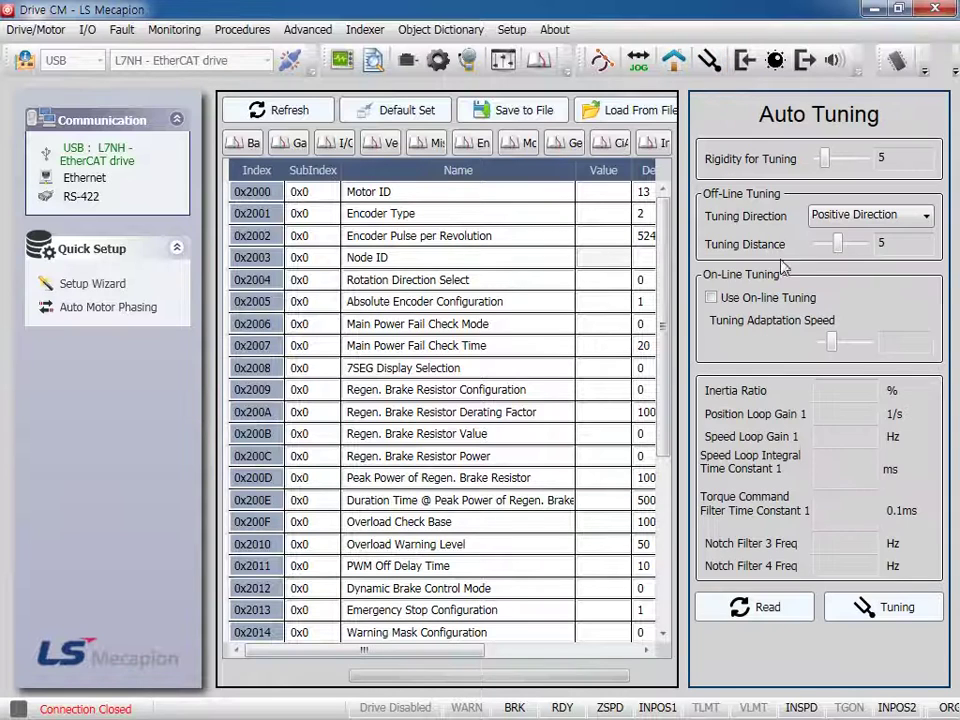
click(745, 60)
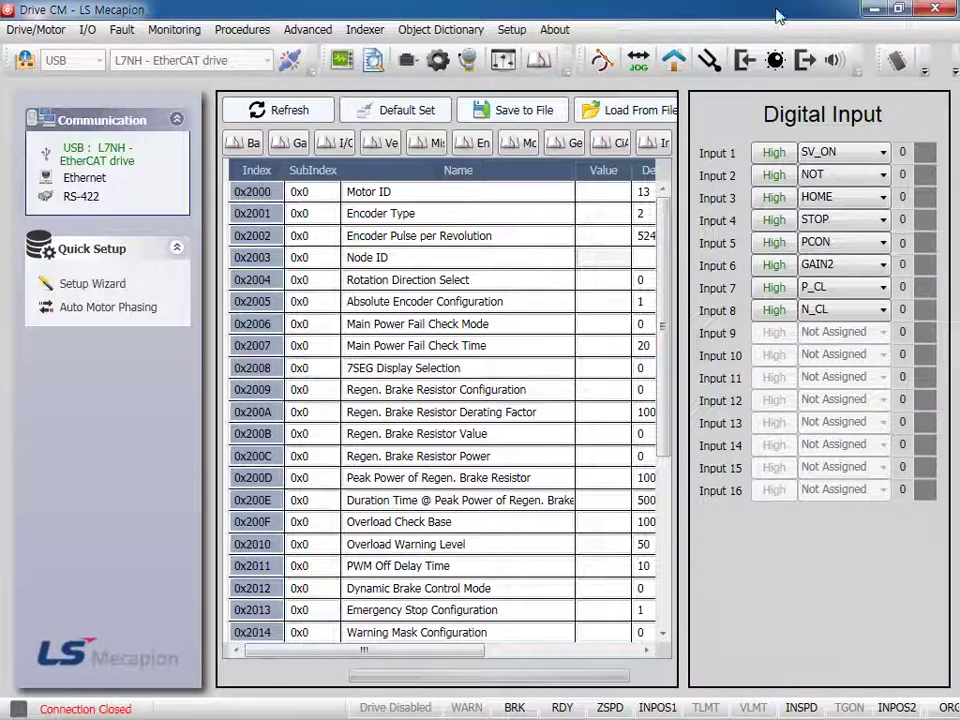
click(924, 66)
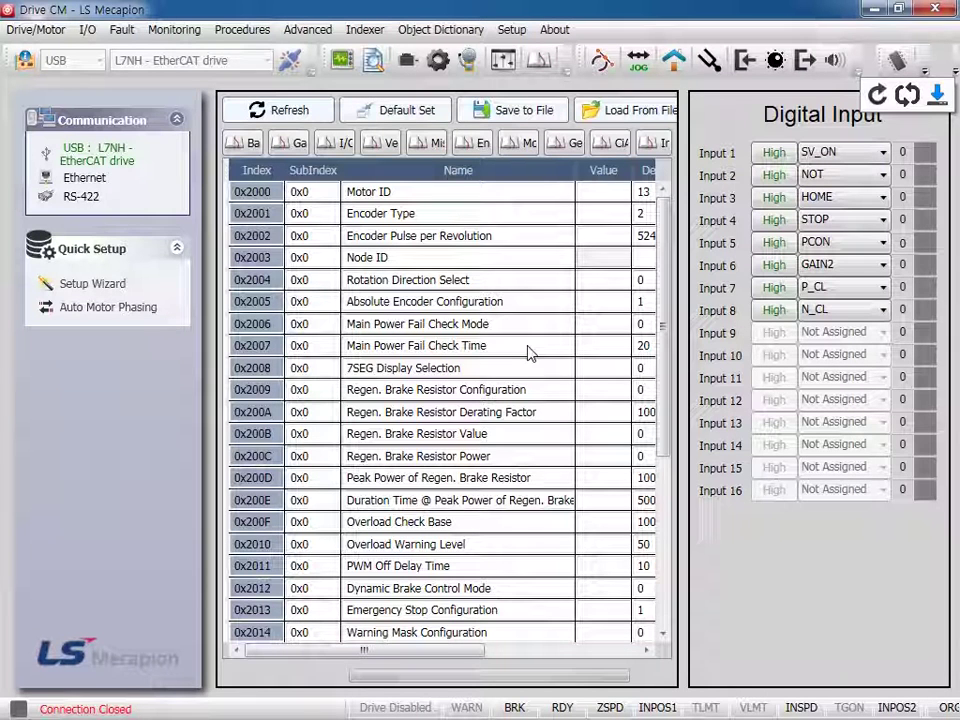
Bring up Manual Jog and set its Speed to 2000 rpm
click(236, 30)
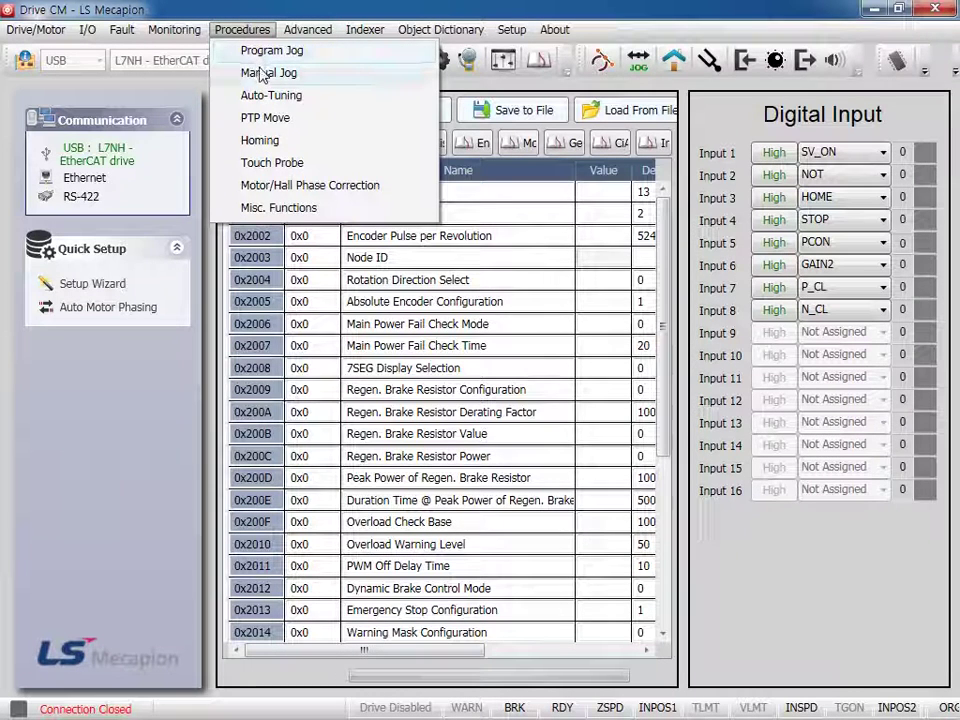
click(260, 73)
double_click(866, 157)
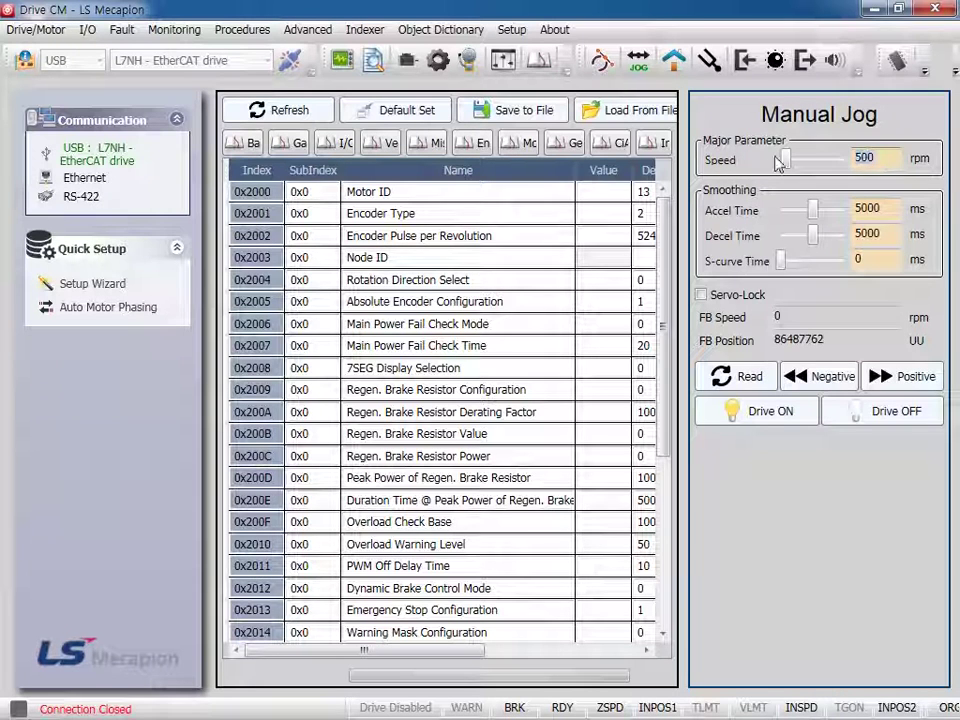
text(2000)
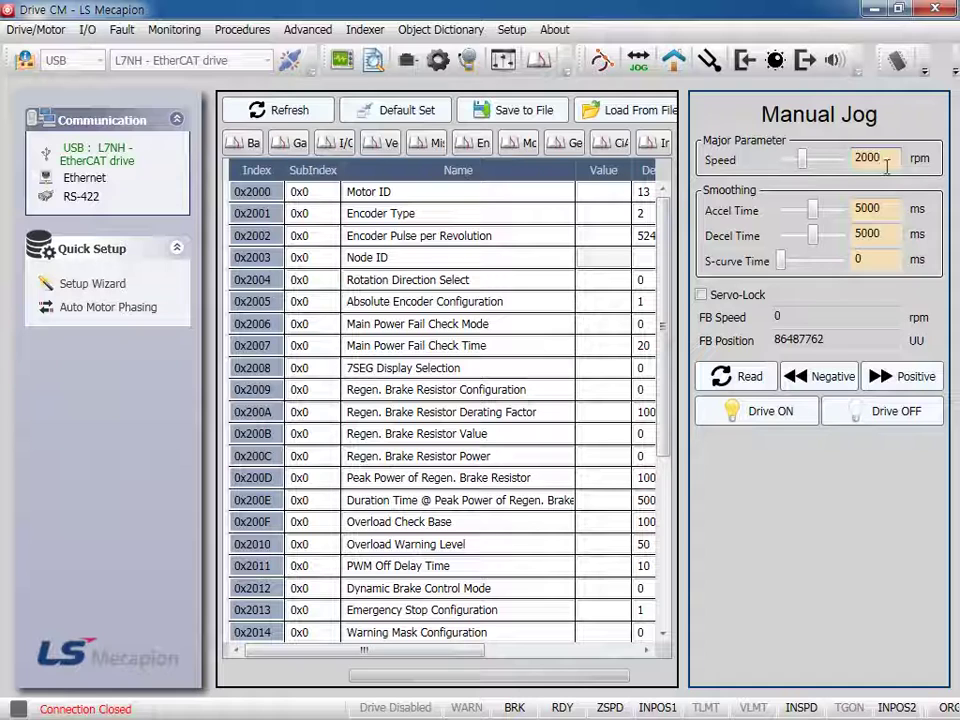
Try higher Manual Jog Speed values, ending with 6000 rpm
text(0)
key(Return)
text(6000)
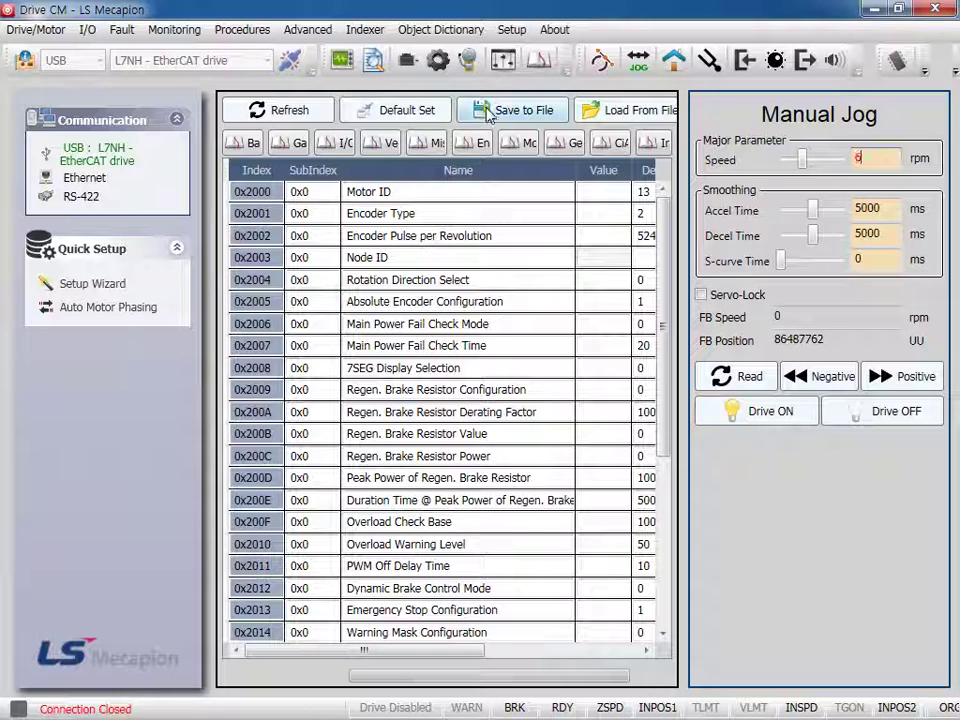
click(898, 162)
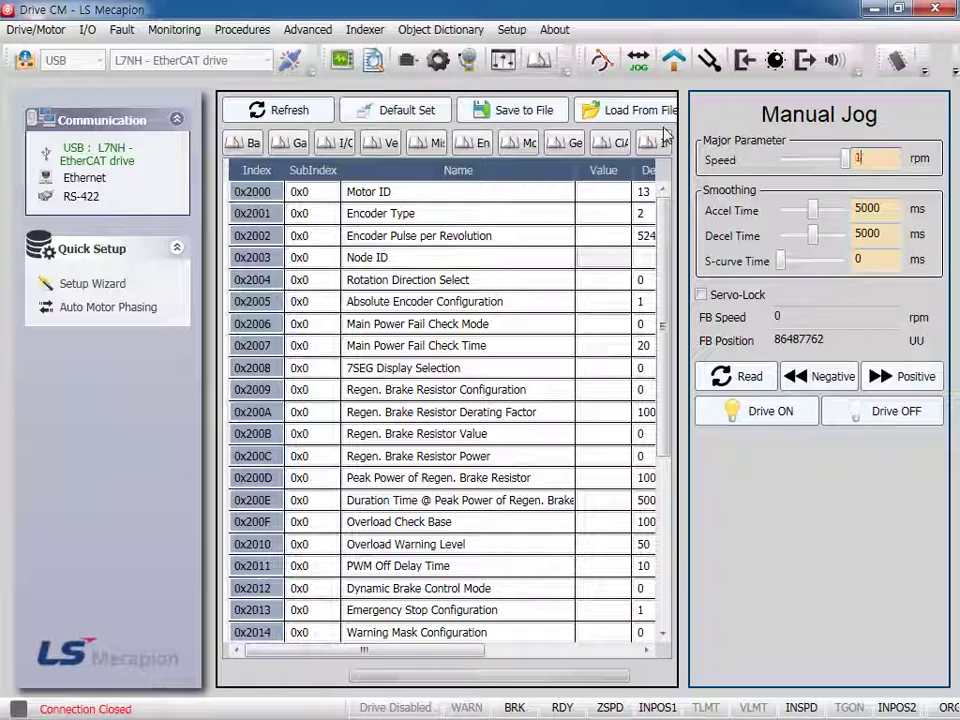
text(8000)
key(Return)
text(6000)
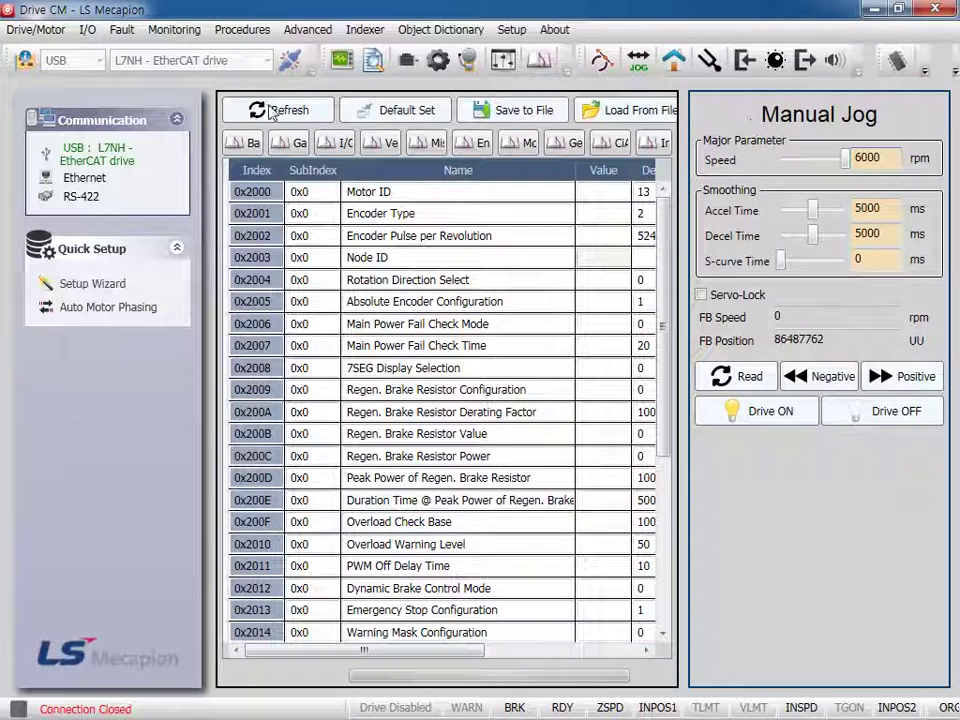
Reconnect to the L7NH drive over USB, refresh the parameter values and select the PWM Off Delay Time value
click(290, 64)
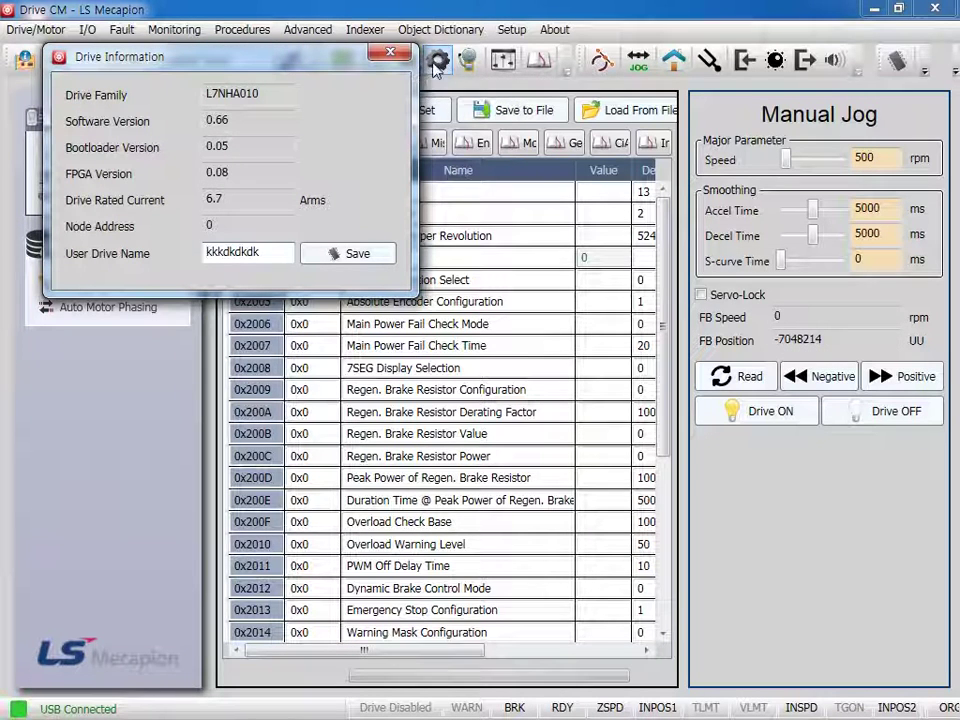
click(390, 53)
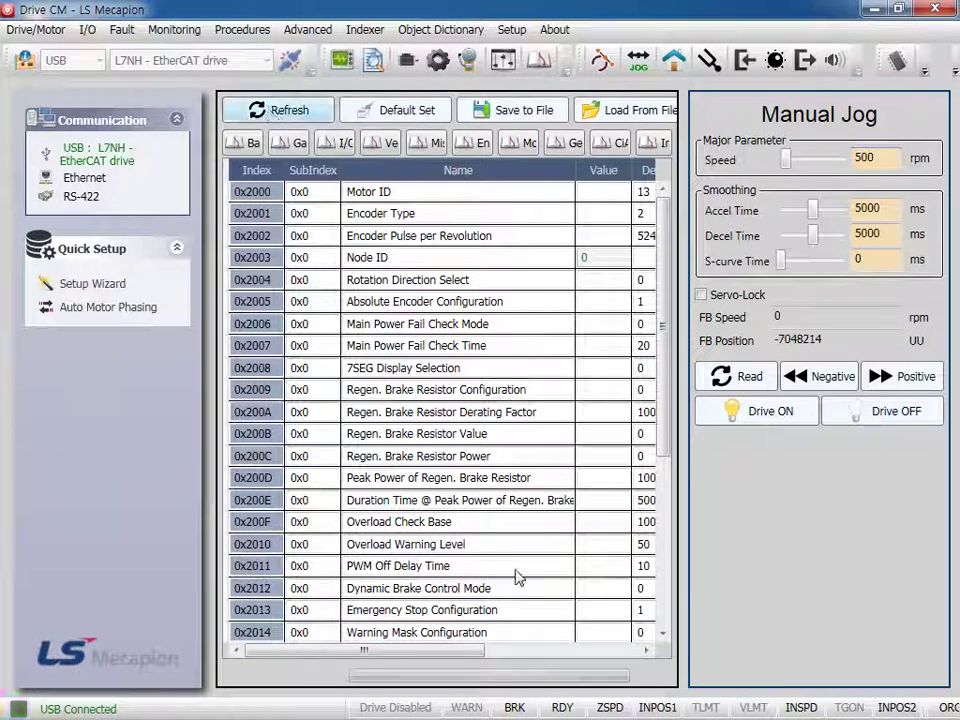
double_click(600, 566)
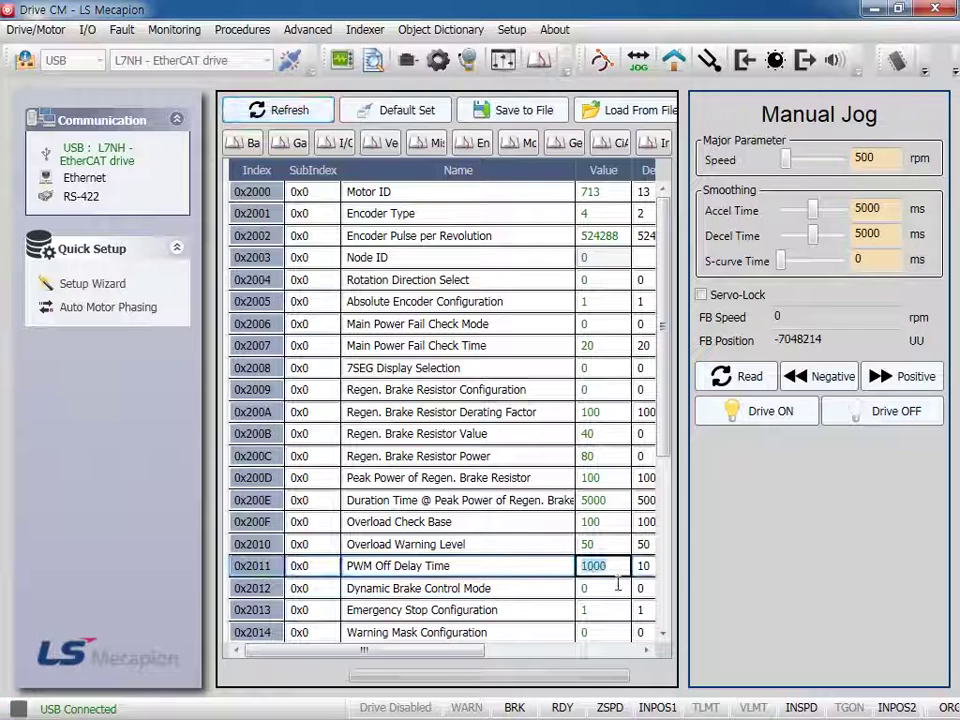
drag(439, 652, 379, 611)
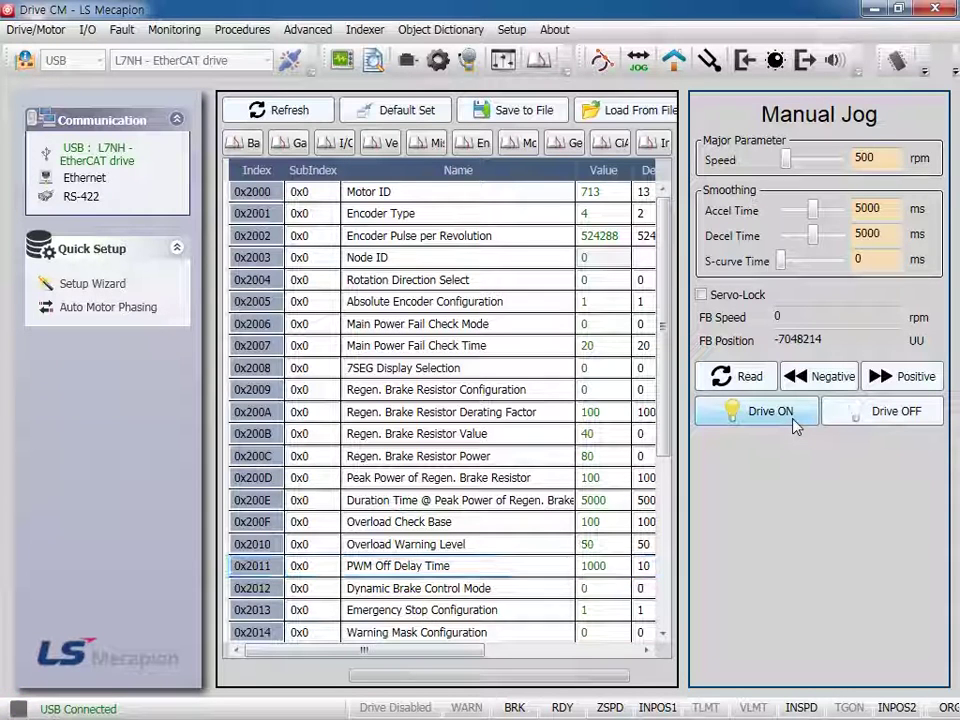
Enable the drive from Manual Jog and disable it again
click(794, 424)
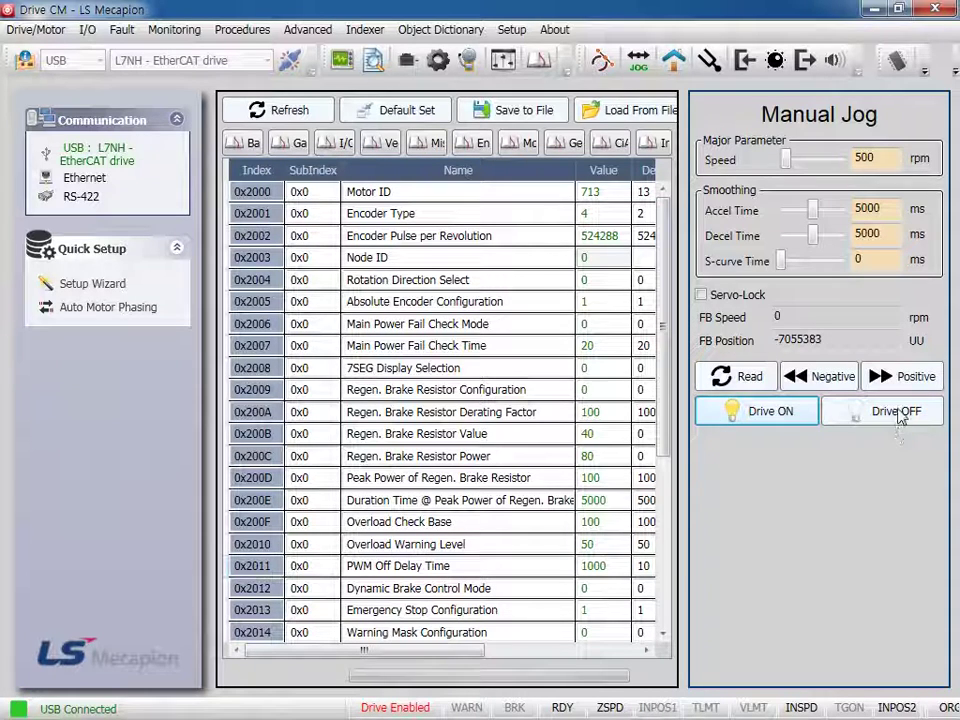
click(899, 417)
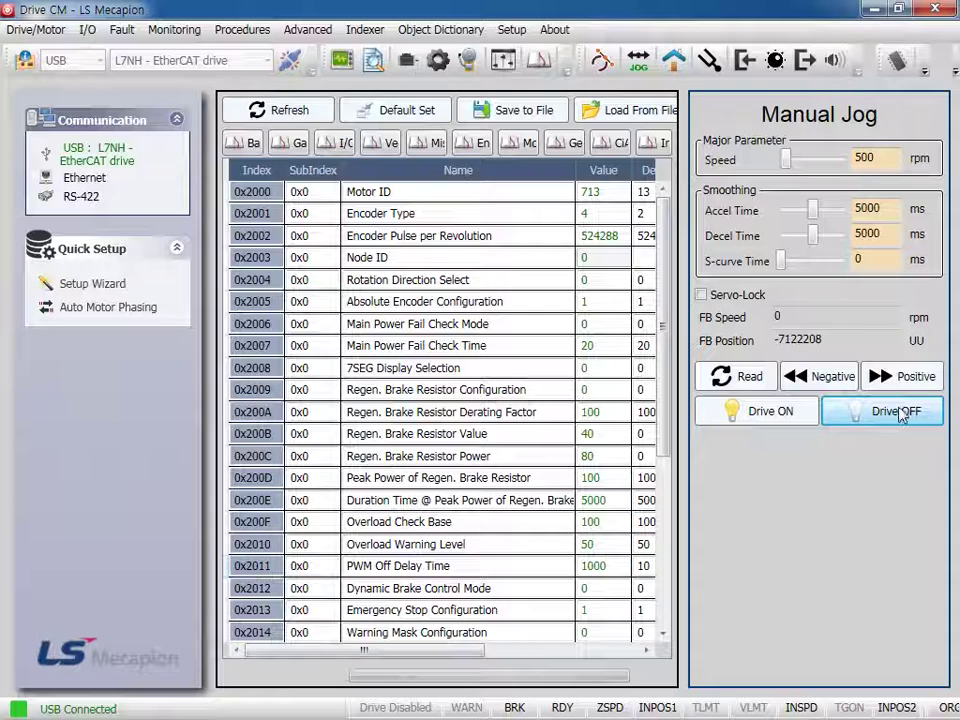
Bring up the oscilloscope and set its time base Mode to Continuous
click(340, 62)
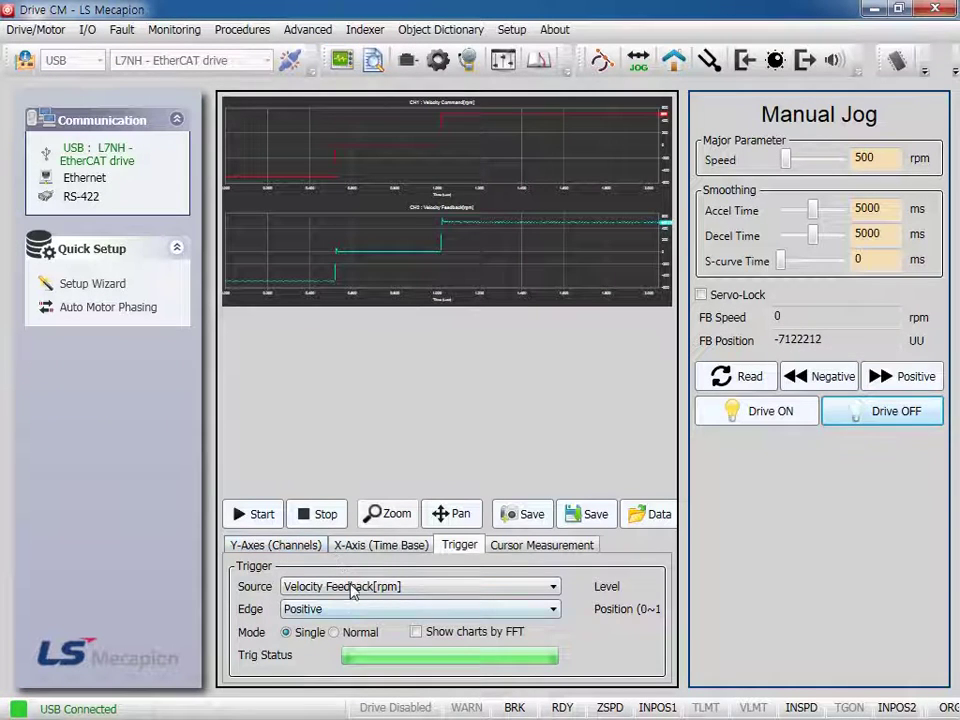
click(392, 547)
click(422, 583)
click(423, 605)
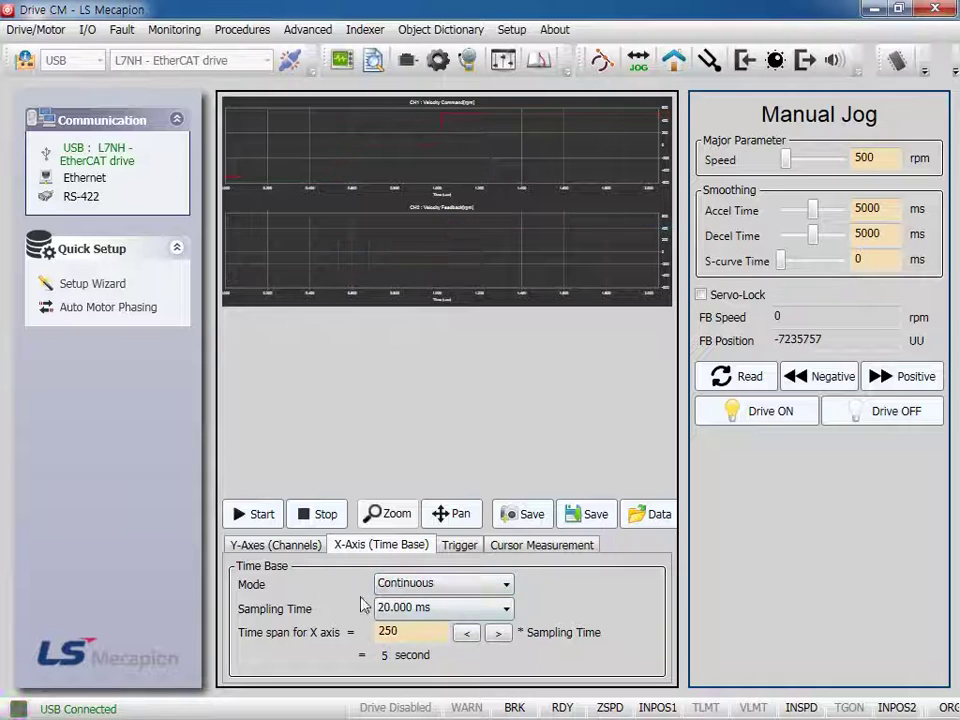
Assign the SV_ON signal to oscilloscope channel Ch 3
click(276, 545)
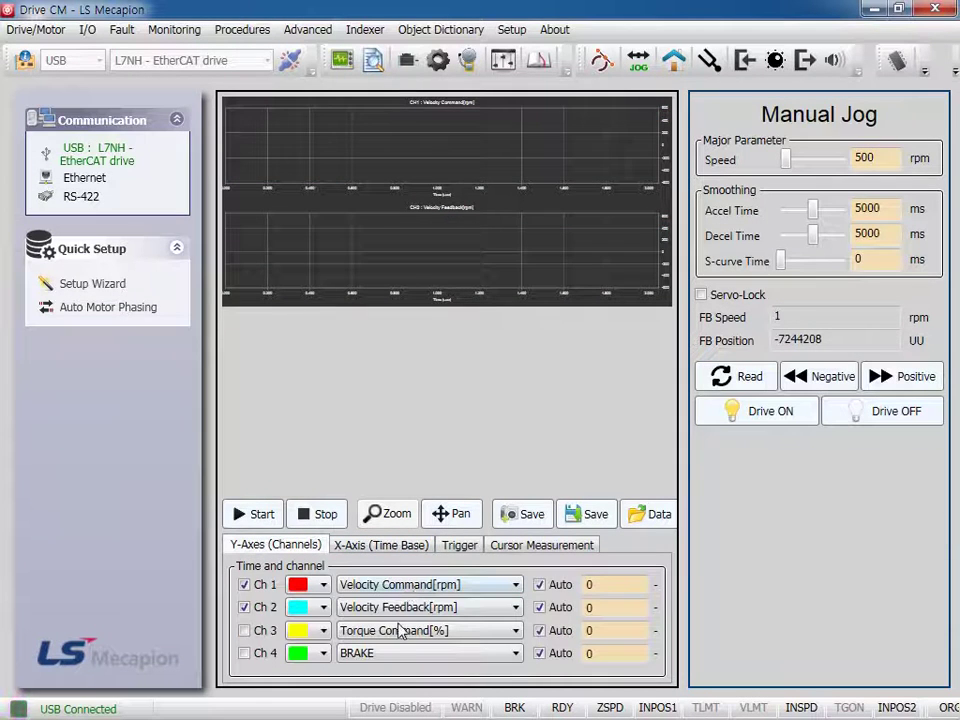
click(403, 630)
drag(558, 392, 549, 437)
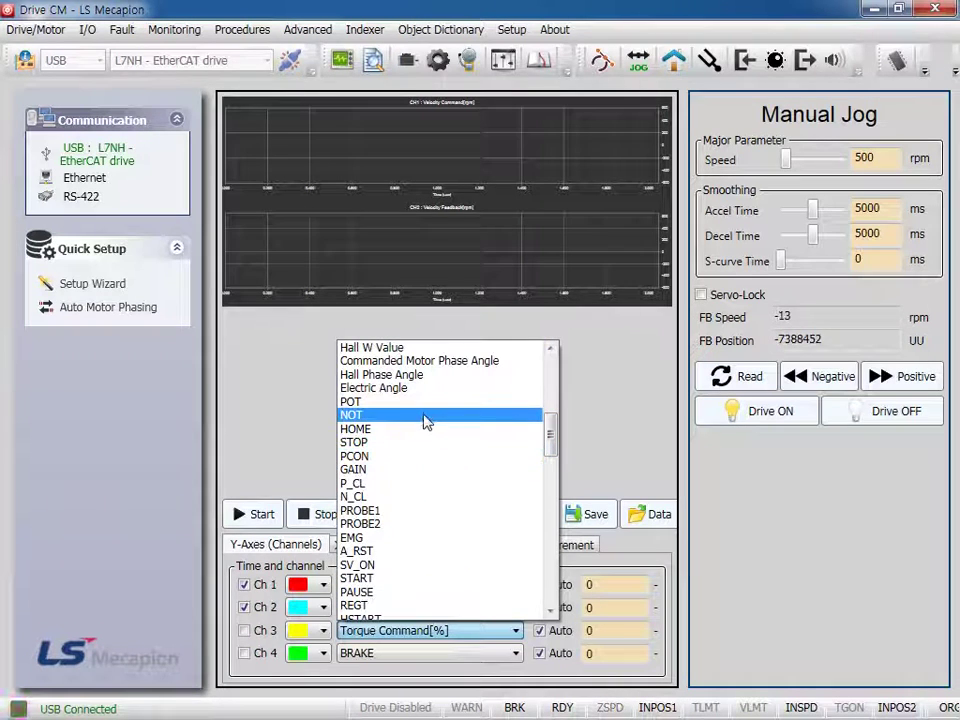
click(405, 567)
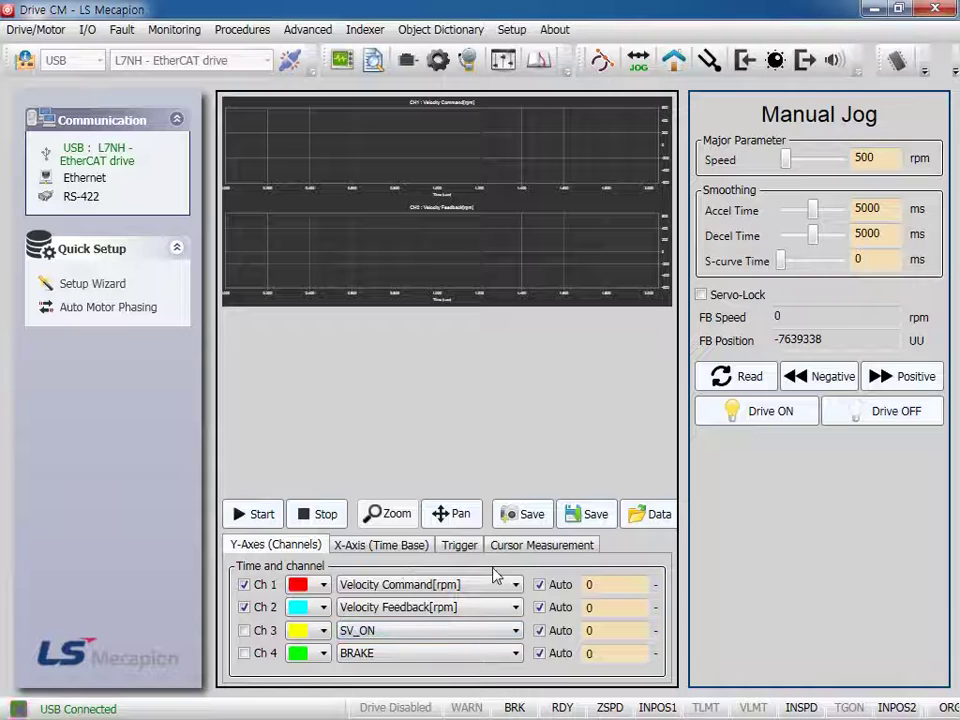
Set oscilloscope Ch 2 to Velocity Feedback[rpm] and enable only Ch 2 and Ch 3 for display
click(454, 610)
drag(549, 370, 553, 332)
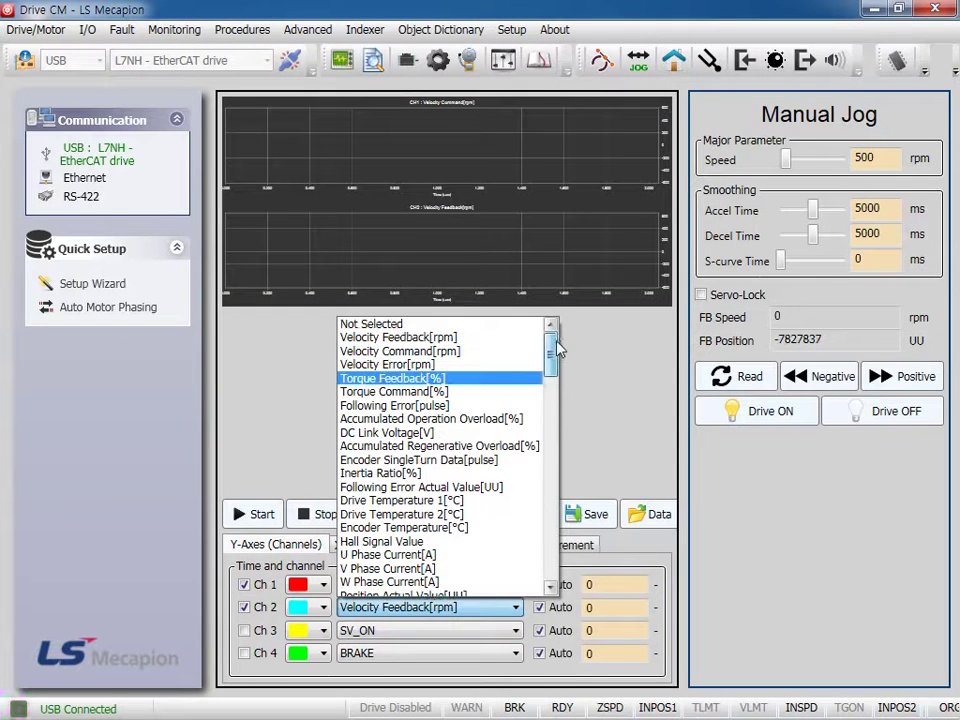
click(505, 340)
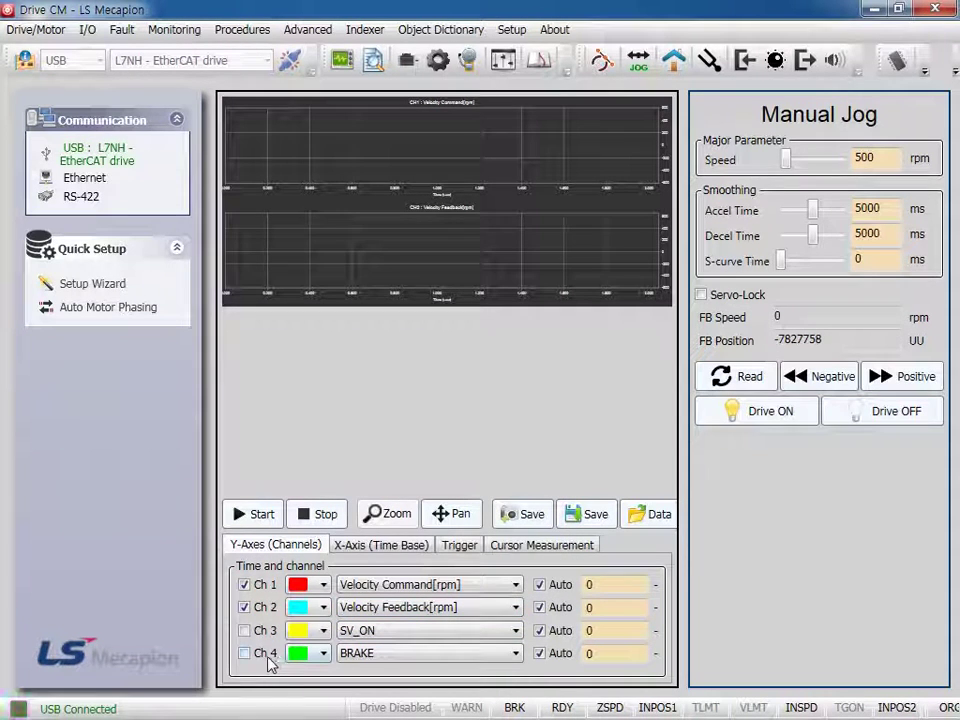
click(245, 654)
click(244, 630)
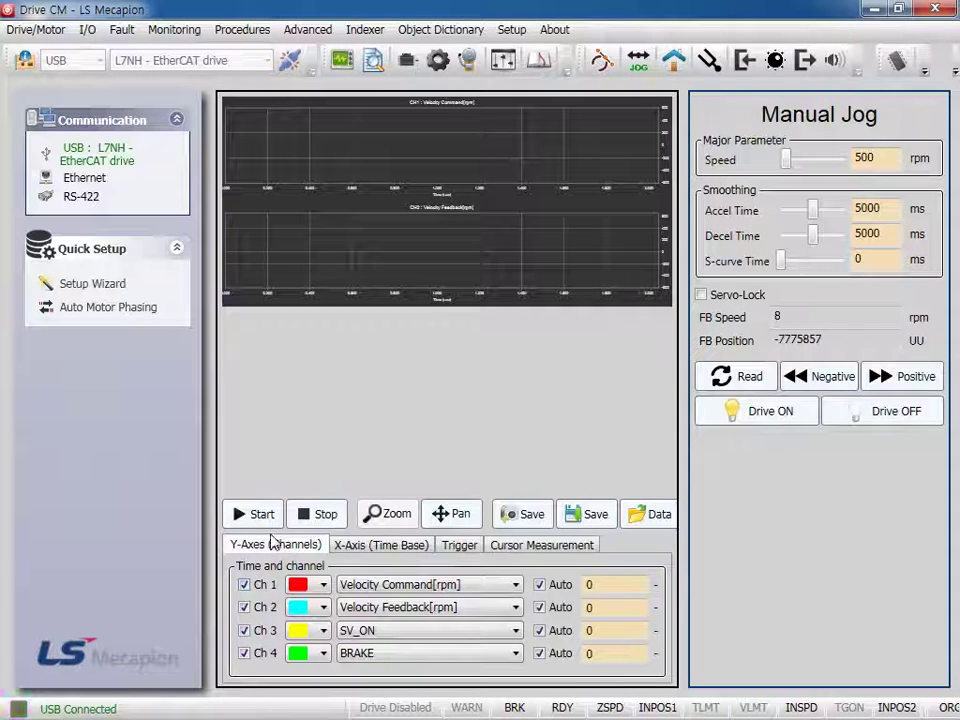
click(245, 585)
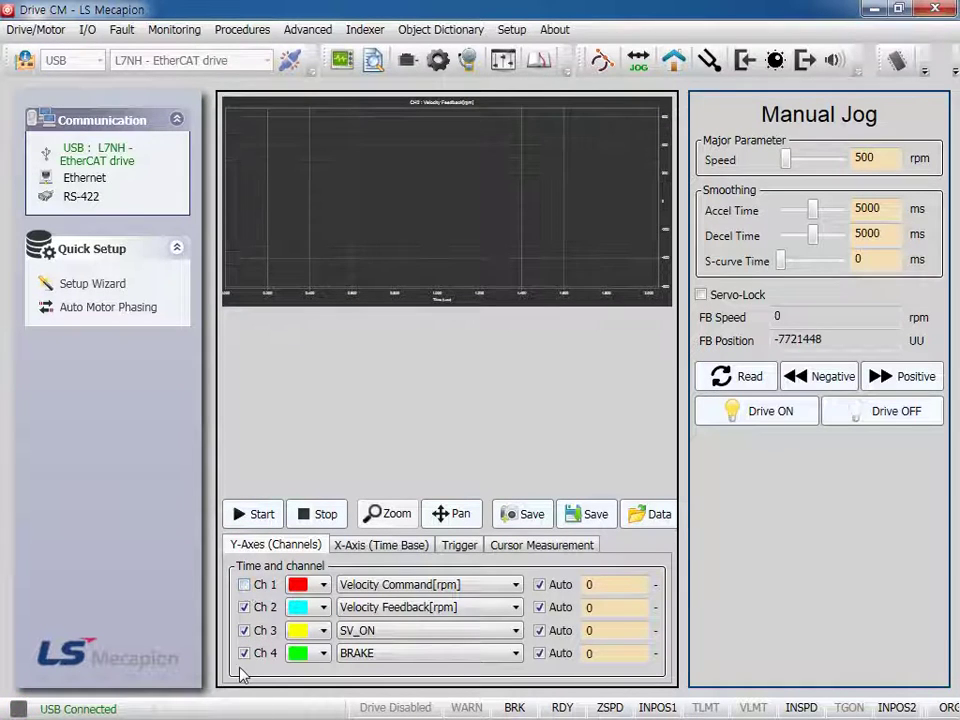
click(244, 654)
Record the oscilloscope signals while switching the drive on and off again, and stop the recording
click(256, 514)
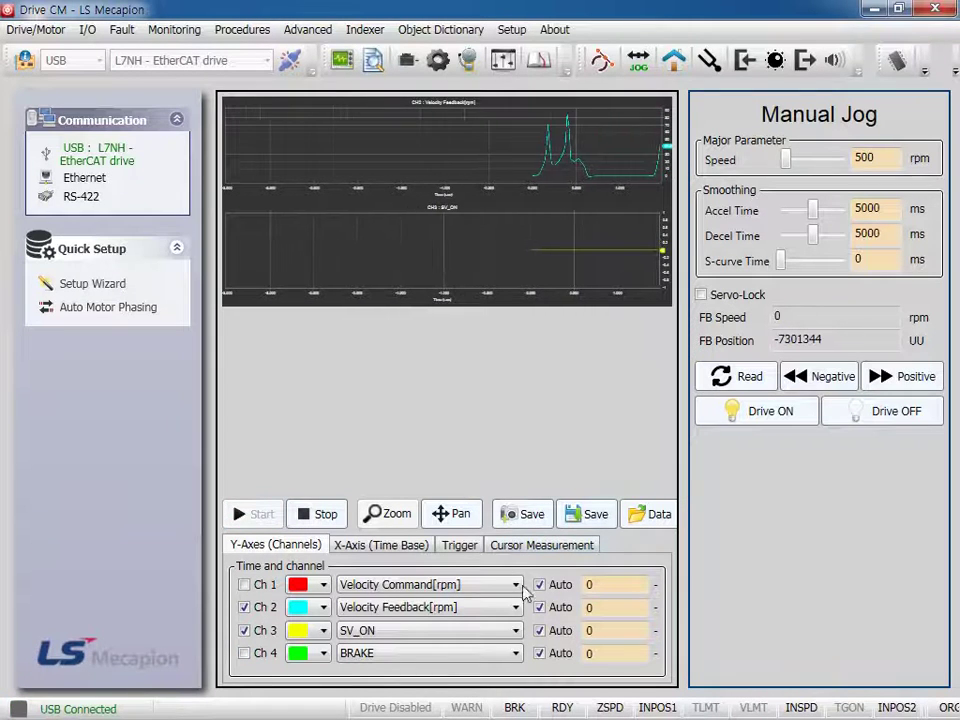
click(766, 420)
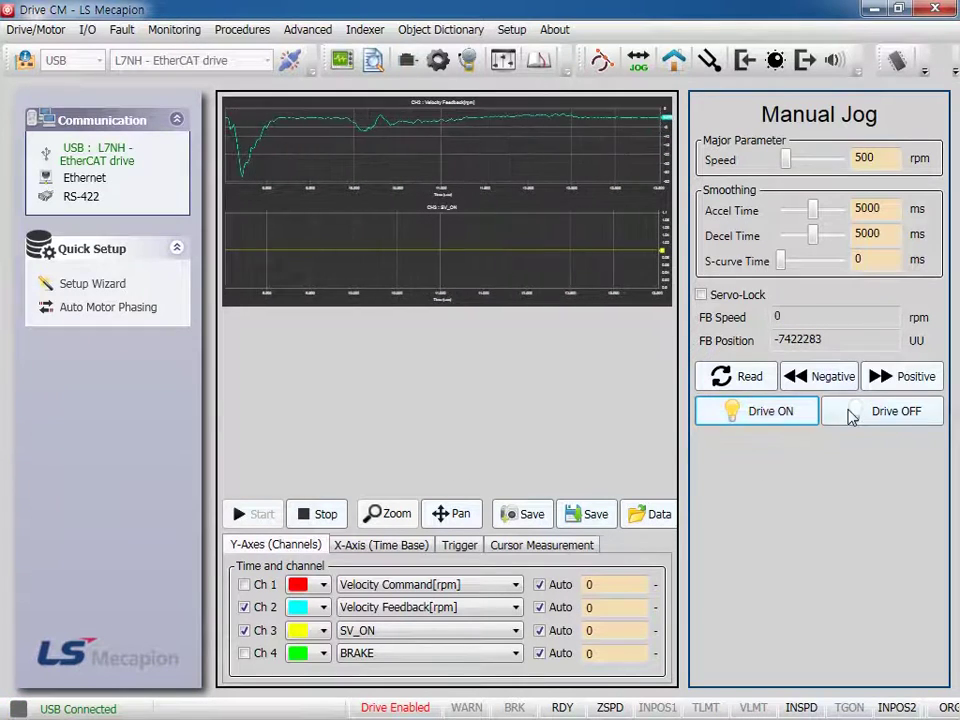
click(880, 411)
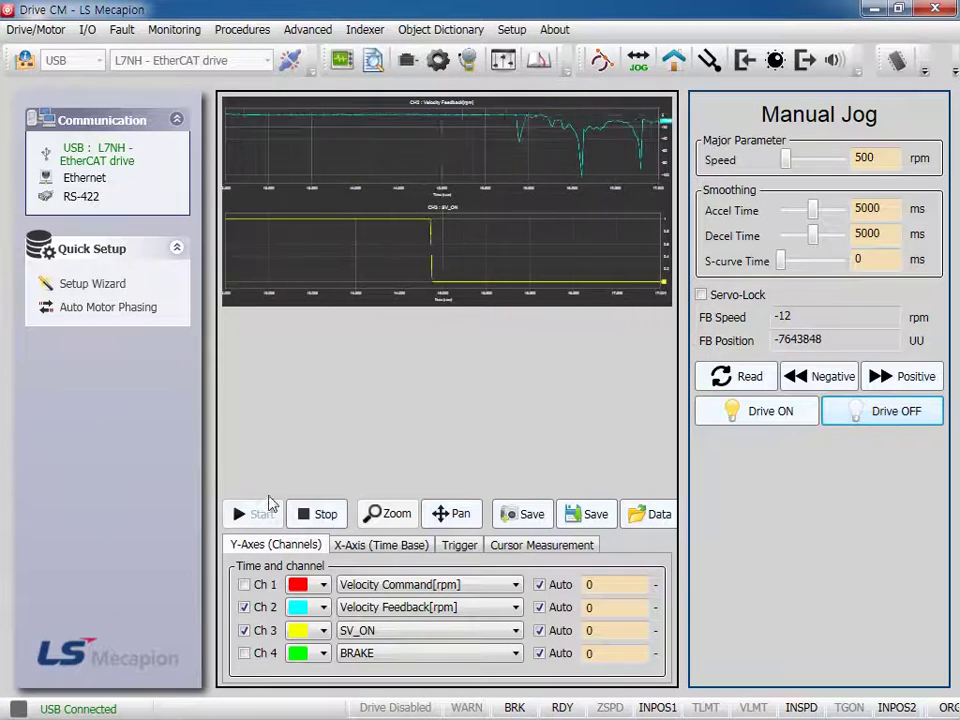
click(317, 513)
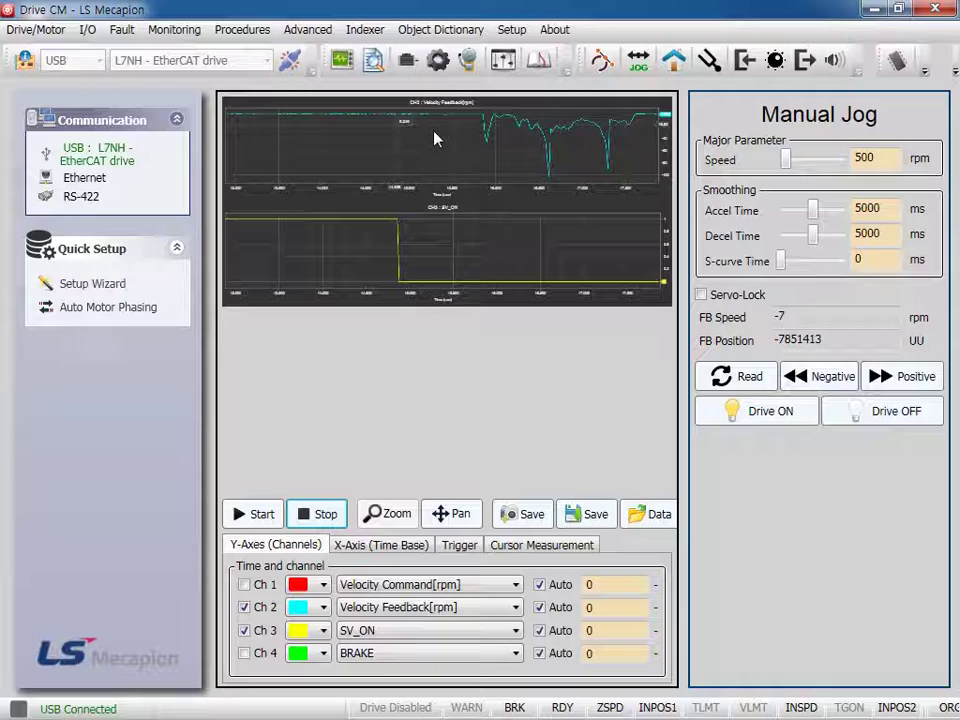
Examine the recorded Velocity Feedback and SV_ON traces around the moment the drive switches off
drag(444, 268, 372, 240)
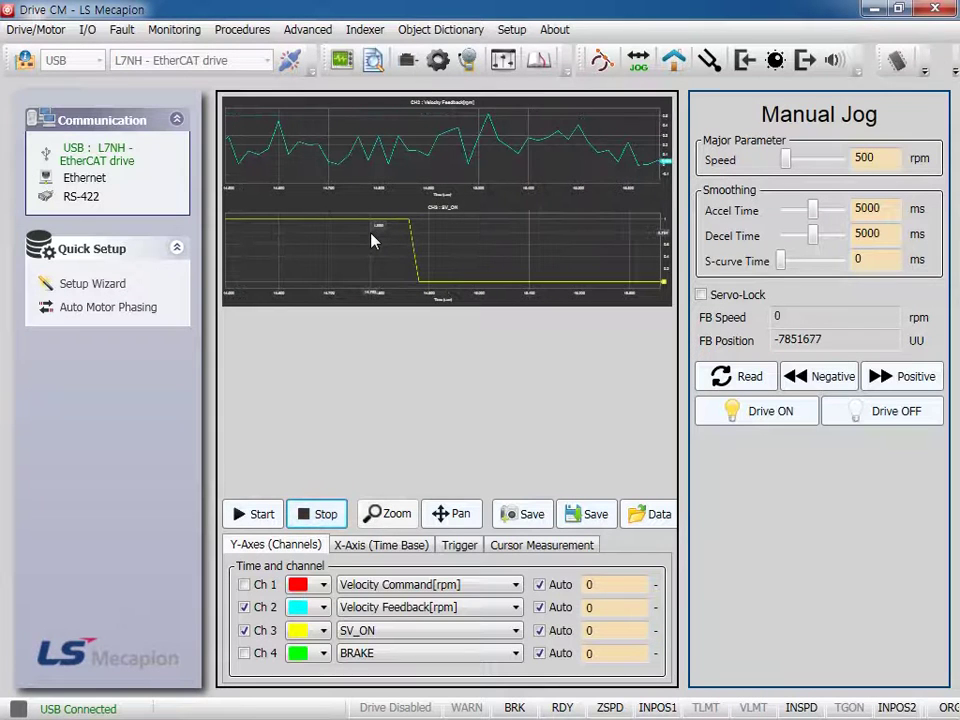
scroll(373, 259, down, 3)
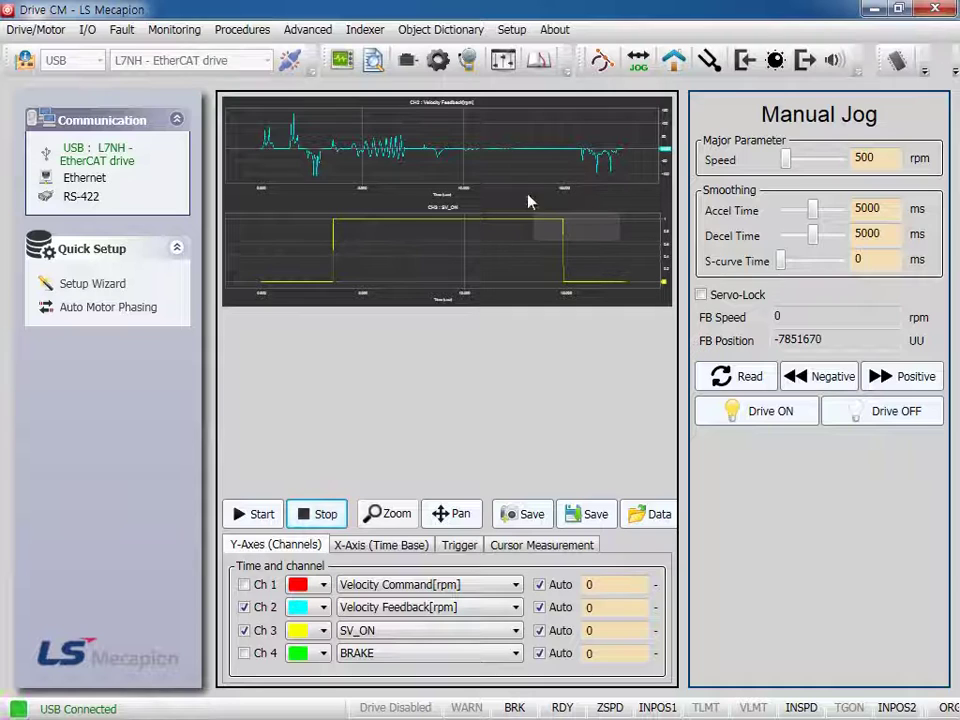
scroll(531, 130, up, 3)
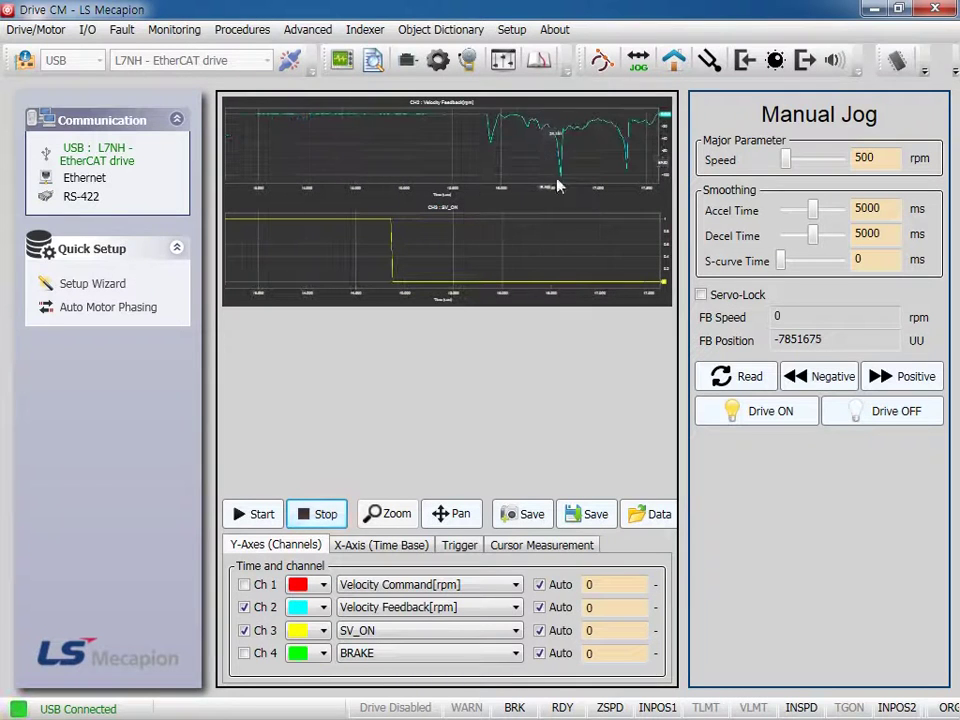